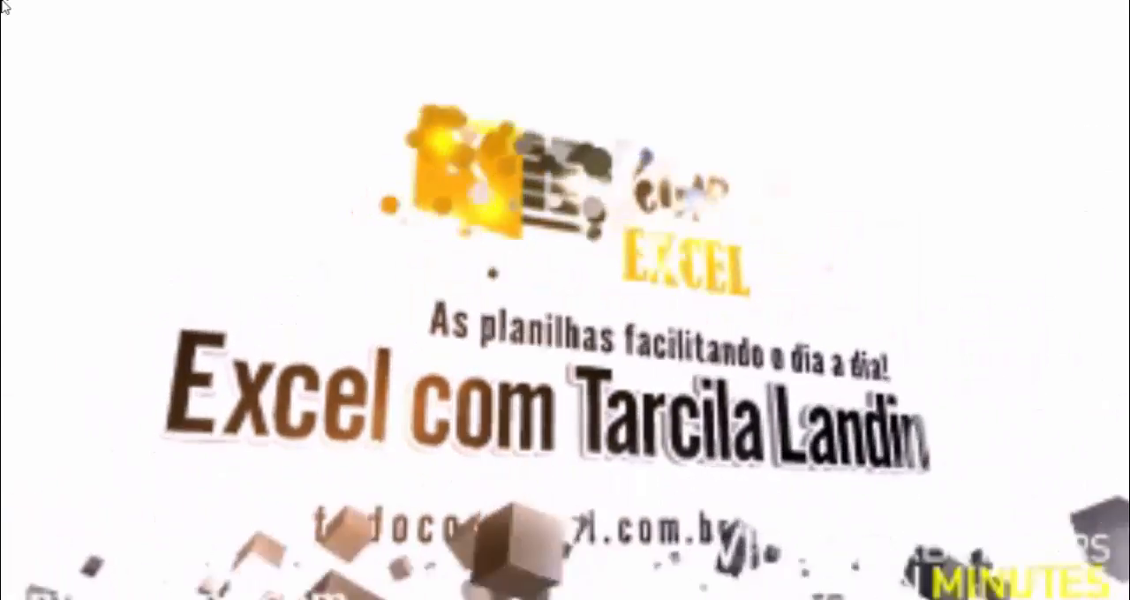
Examine the Finanças Pessoais form, especially its empty Tipo de Despesa and Especificação columns.
{"action": "mouse_move", "coordinate": [30, 4]}
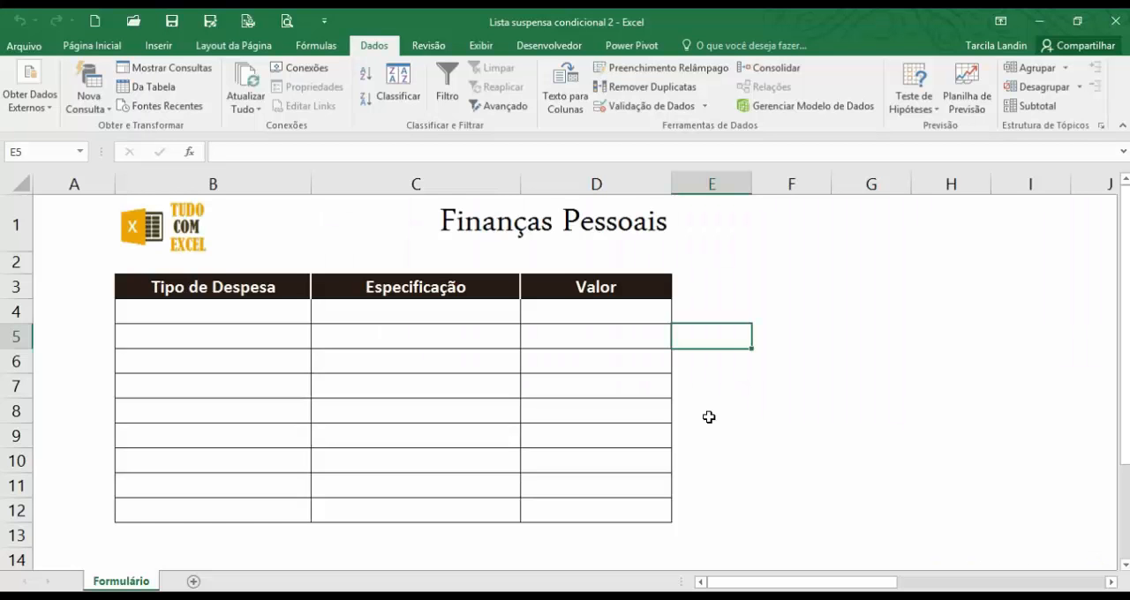
{"action": "left_click", "coordinate": [871, 366]}
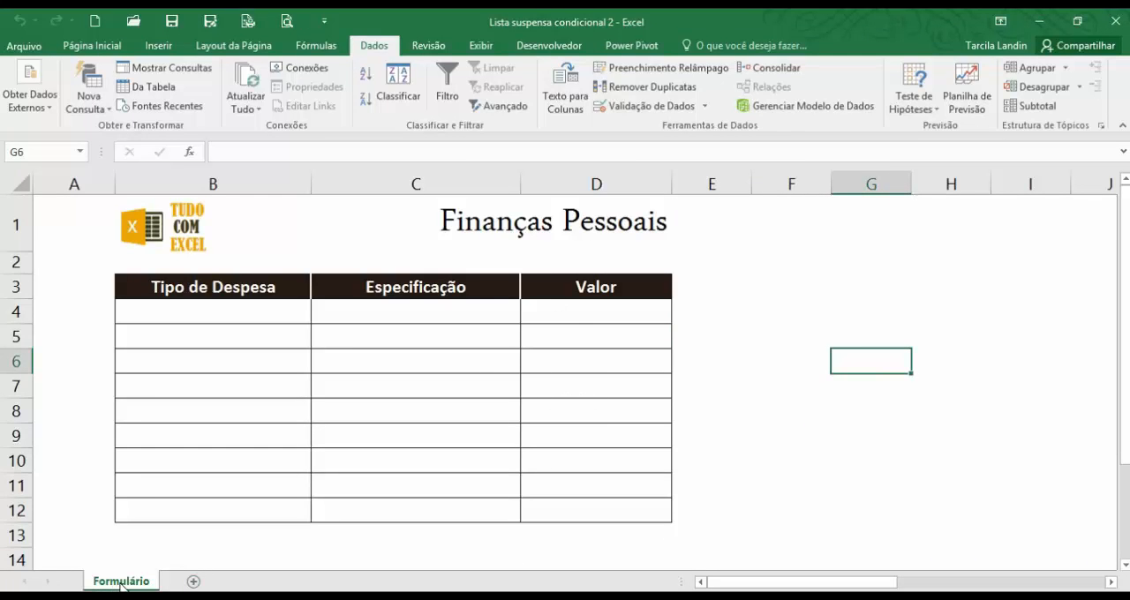
{"action": "left_click", "coordinate": [522, 226]}
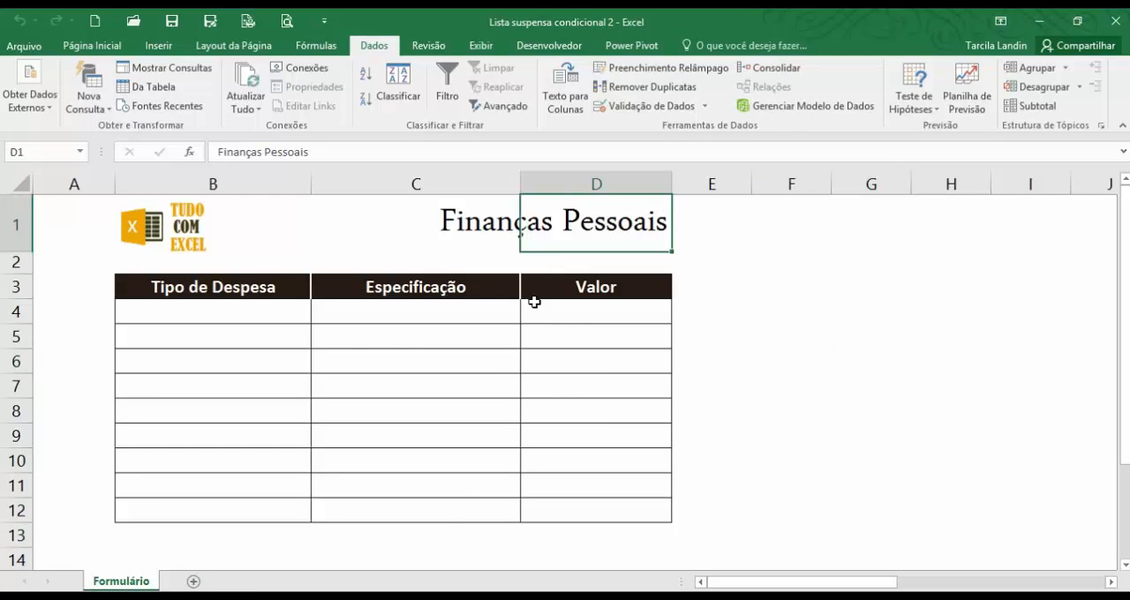
{"action": "left_click", "coordinate": [176, 313]}
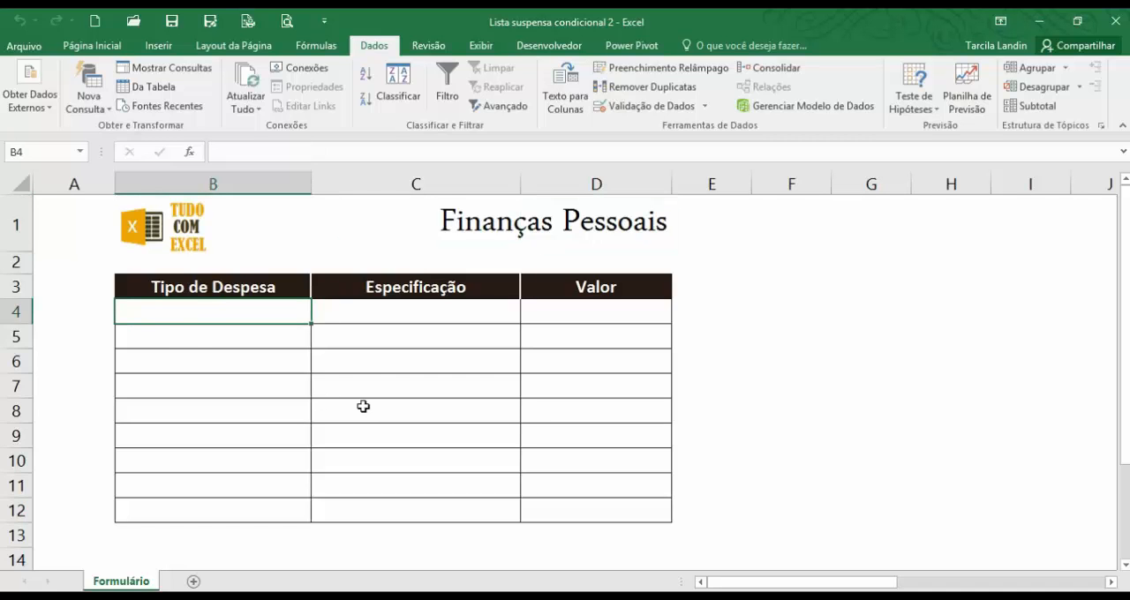
{"action": "left_click_drag", "start_coordinate": [262, 291], "coordinate": [271, 514]}
{"action": "left_click", "coordinate": [279, 317]}
{"action": "left_click", "coordinate": [340, 319]}
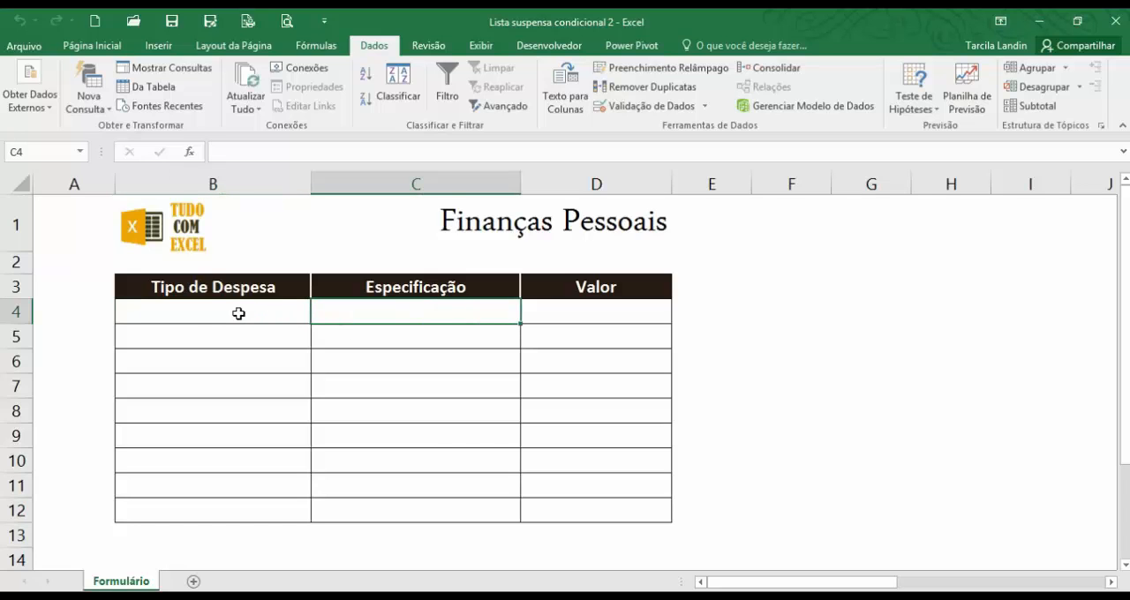
{"action": "left_click", "coordinate": [238, 314]}
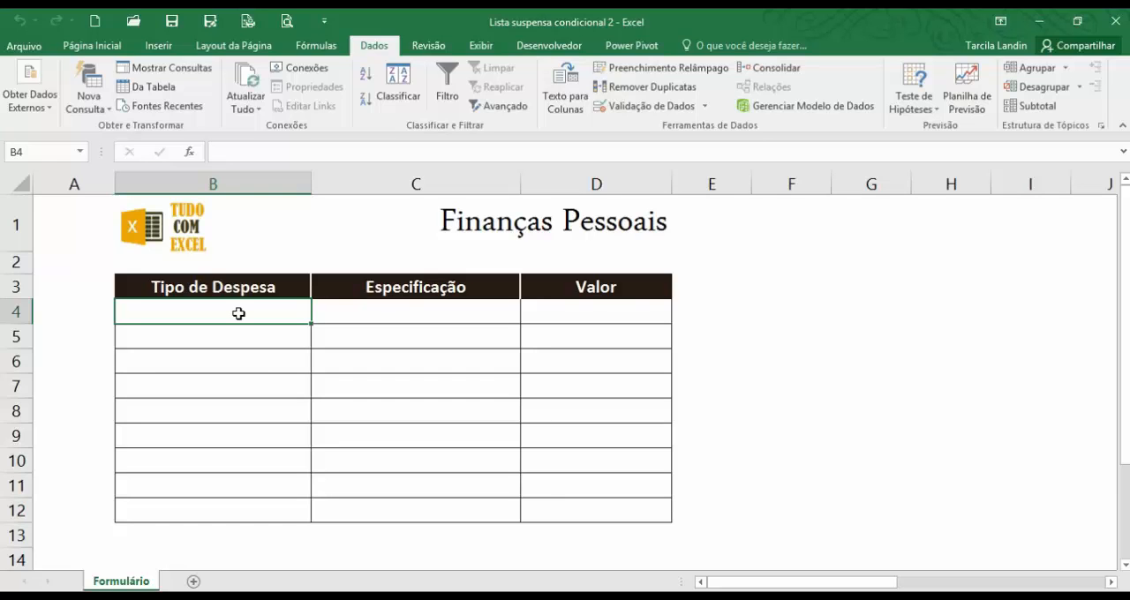
{"action": "left_click", "coordinate": [303, 366]}
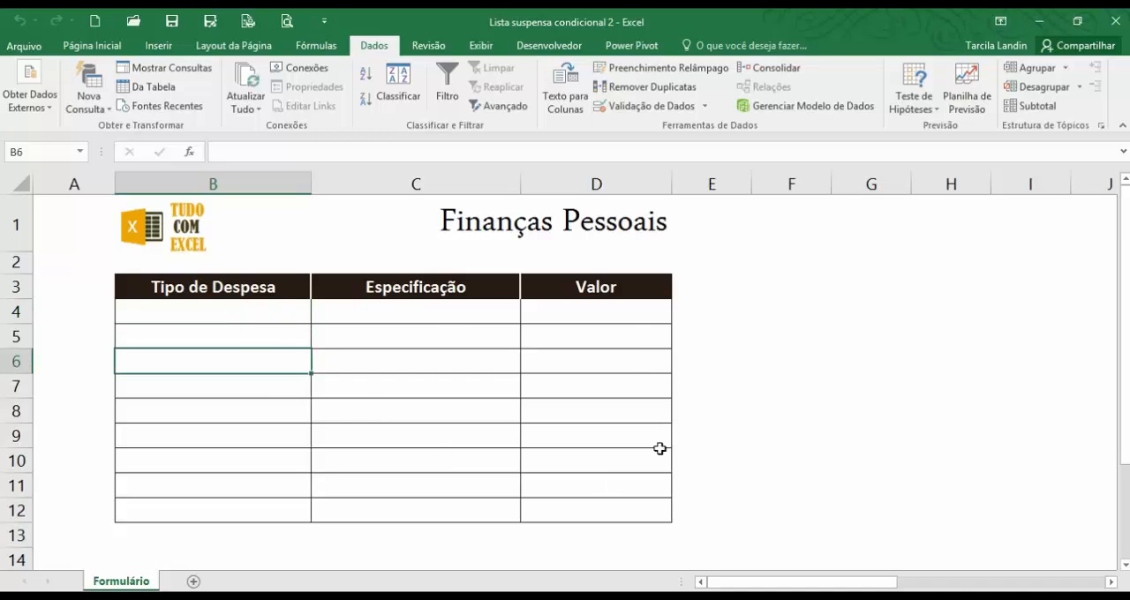
{"action": "left_click_drag", "start_coordinate": [234, 311], "coordinate": [351, 494]}
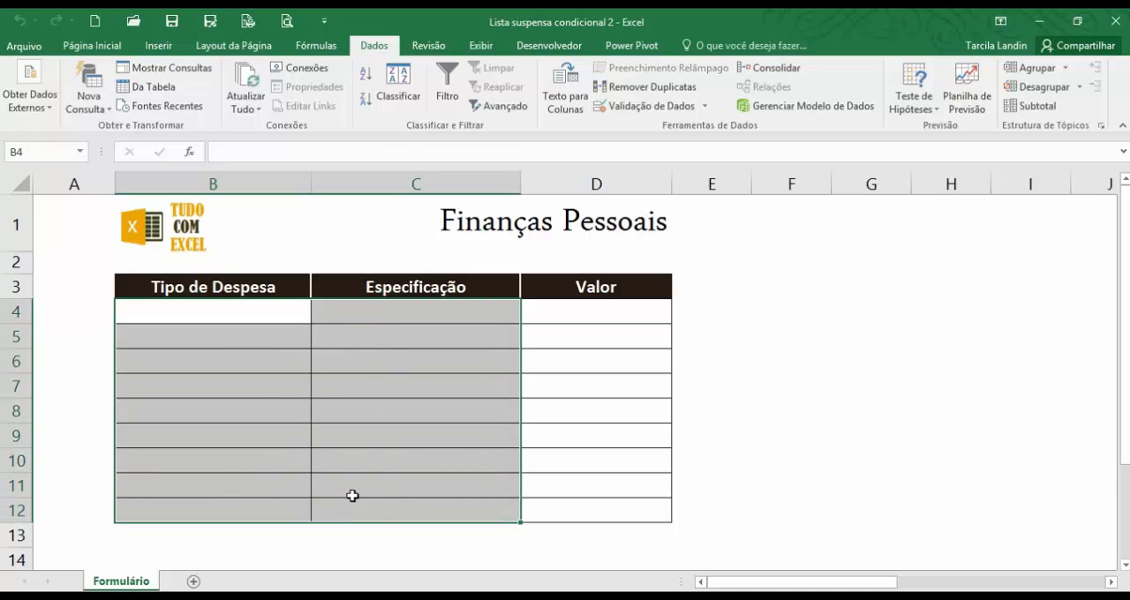
{"action": "left_click", "coordinate": [308, 441]}
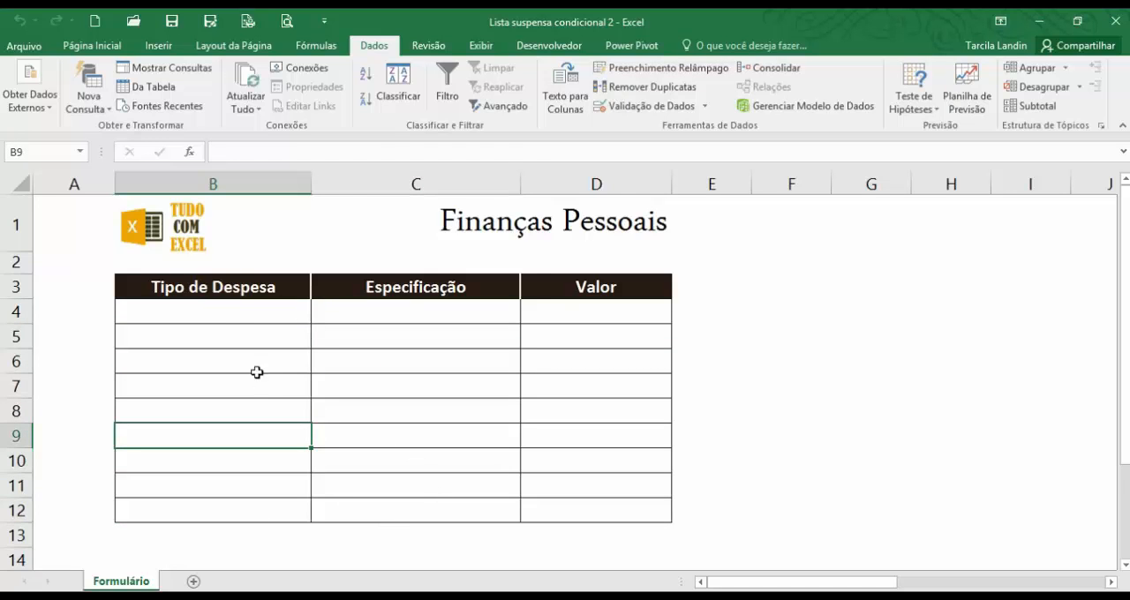
{"action": "left_click", "coordinate": [230, 323]}
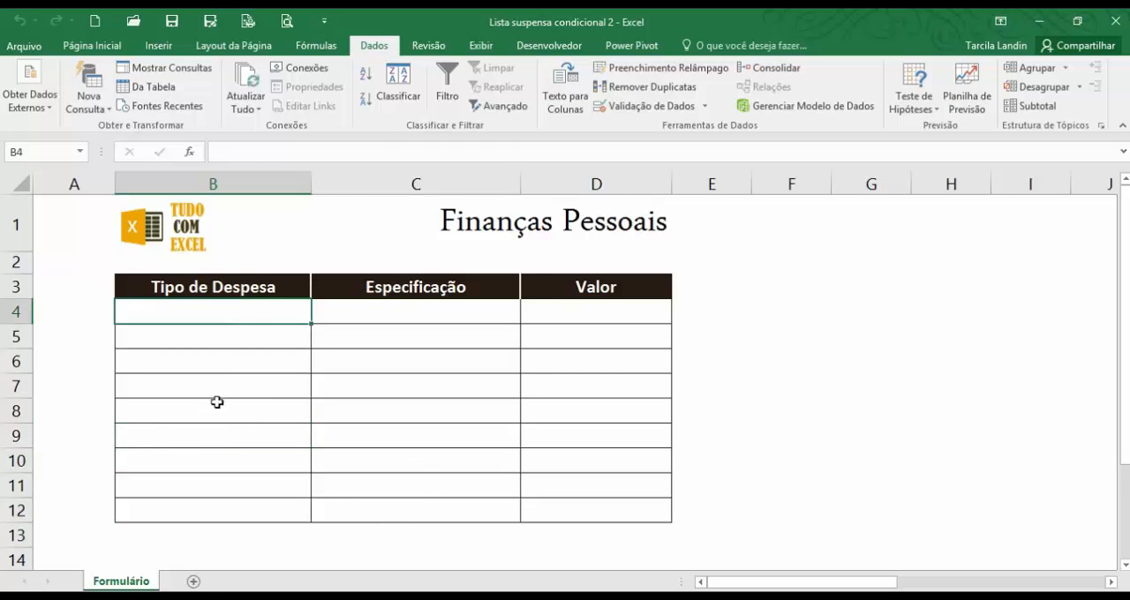
Add a new worksheet after Formulário and rename it Tabela.
{"action": "left_click", "coordinate": [194, 583]}
{"action": "right_click", "coordinate": [194, 582]}
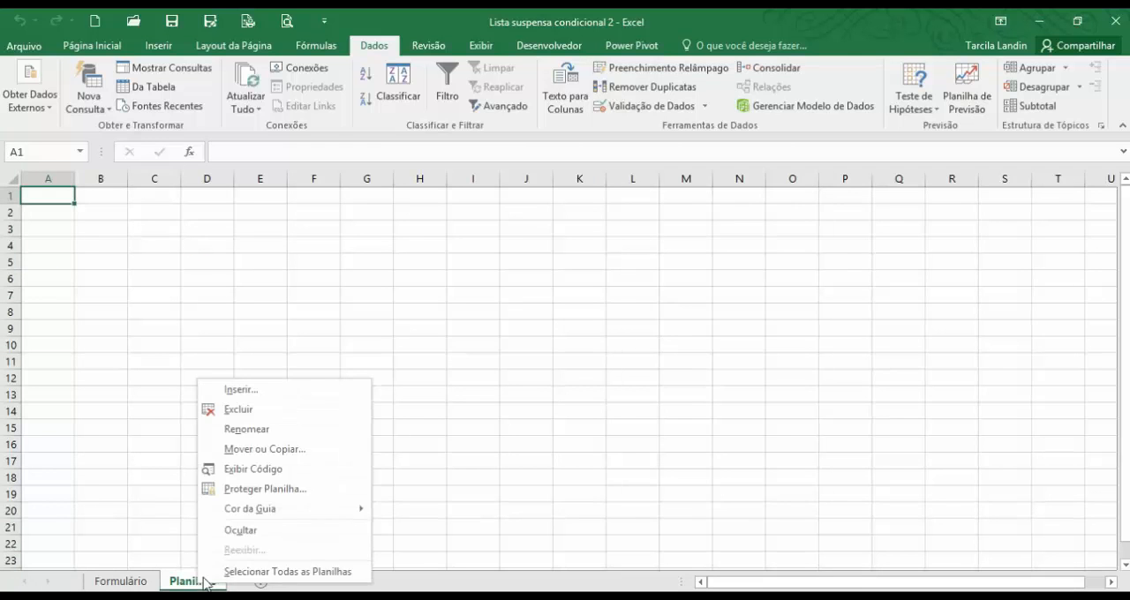
{"action": "left_click", "coordinate": [272, 430]}
{"action": "type", "text": "T"}
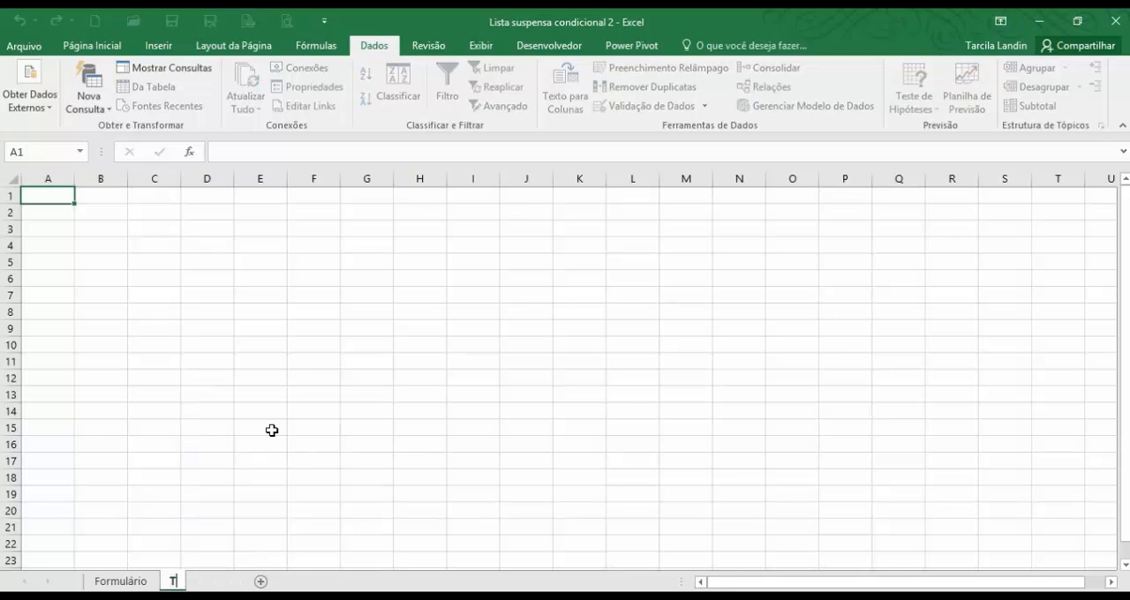
{"action": "type", "text": "abela"}
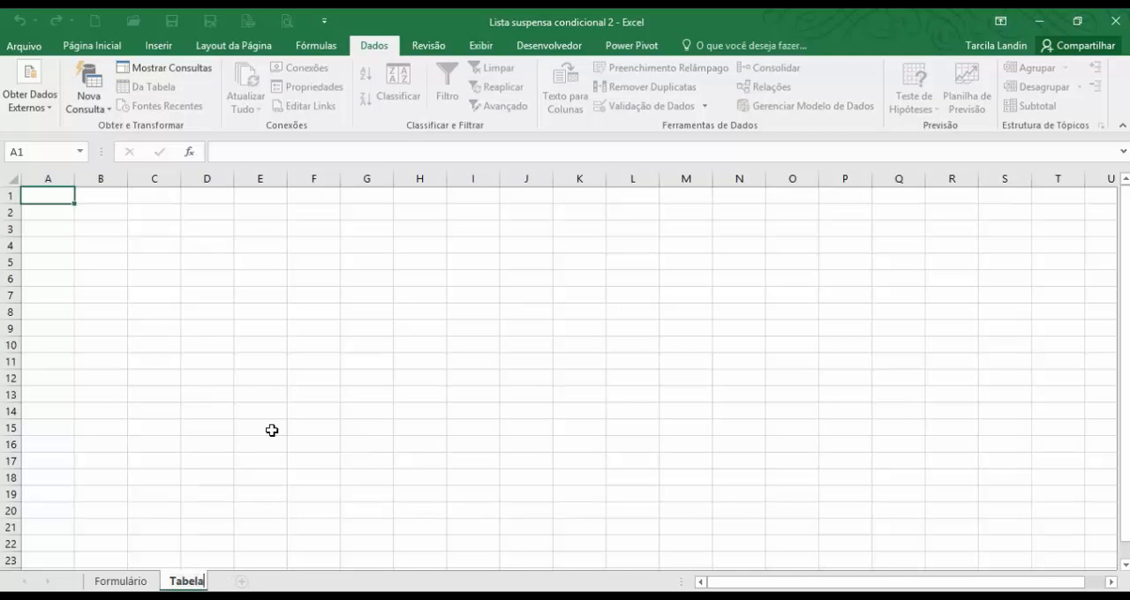
{"action": "key", "text": "Return"}
{"action": "left_click", "coordinate": [207, 358]}
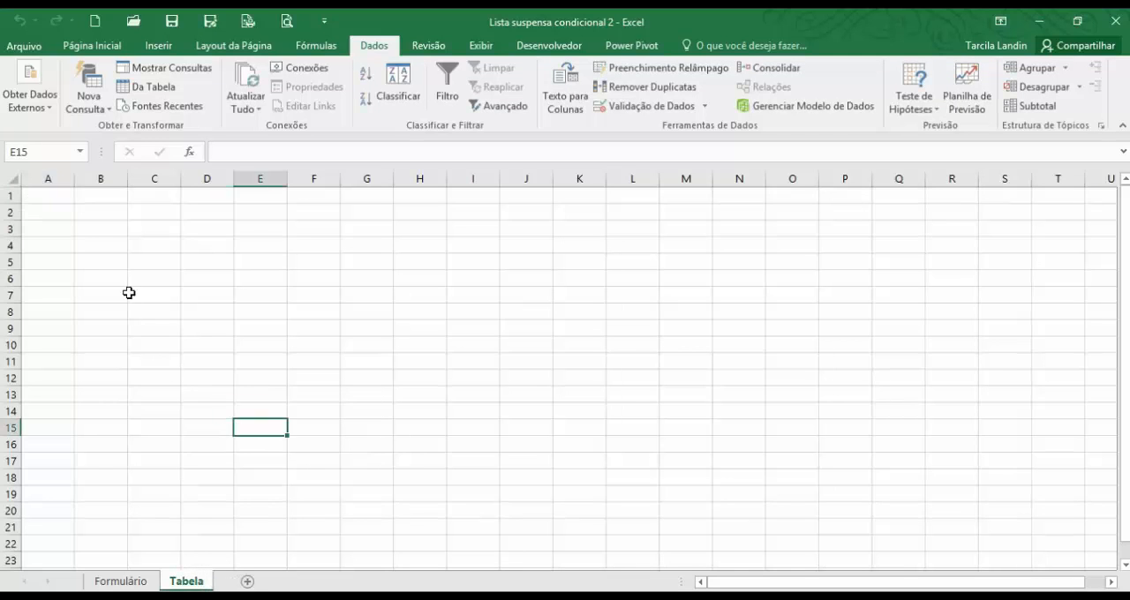
Enter the expense category headers Casa, Carro and Crianças in cells B2 to D2 of the Tabela sheet.
{"action": "left_click", "coordinate": [110, 216]}
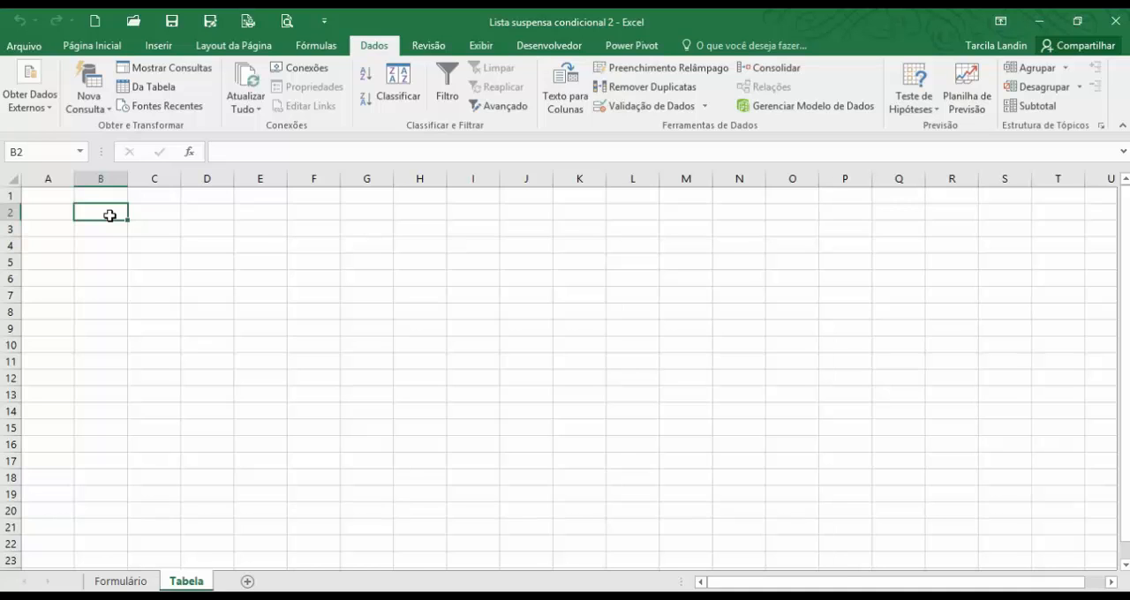
{"action": "type", "text": "Casa"}
{"action": "key", "text": "Tab"}
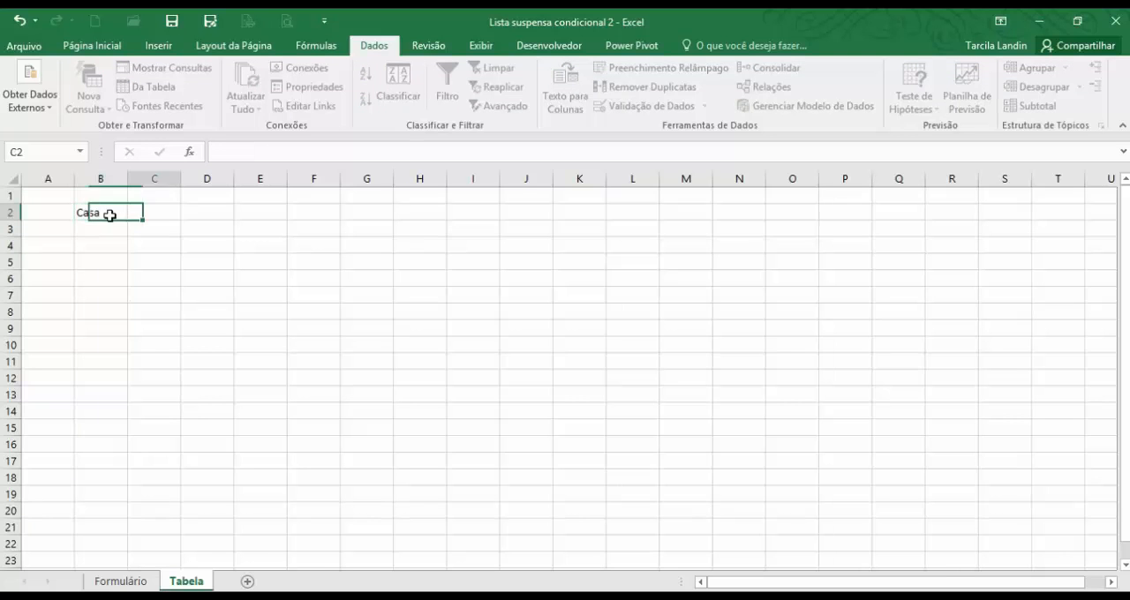
{"action": "type", "text": "Carro"}
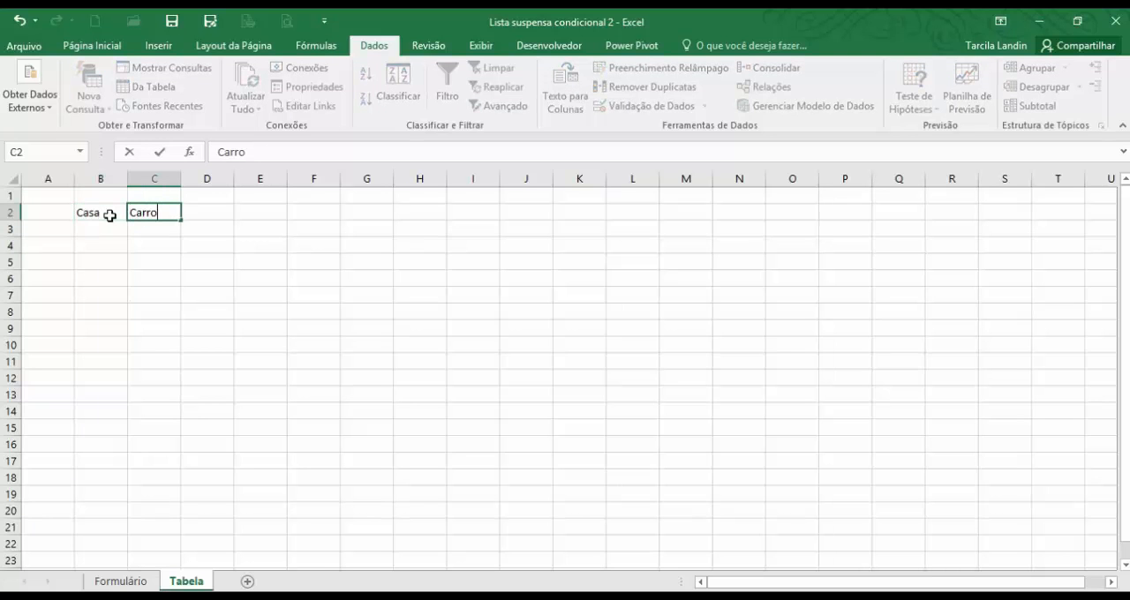
{"action": "key", "text": "Tab"}
{"action": "type", "text": "\\"}
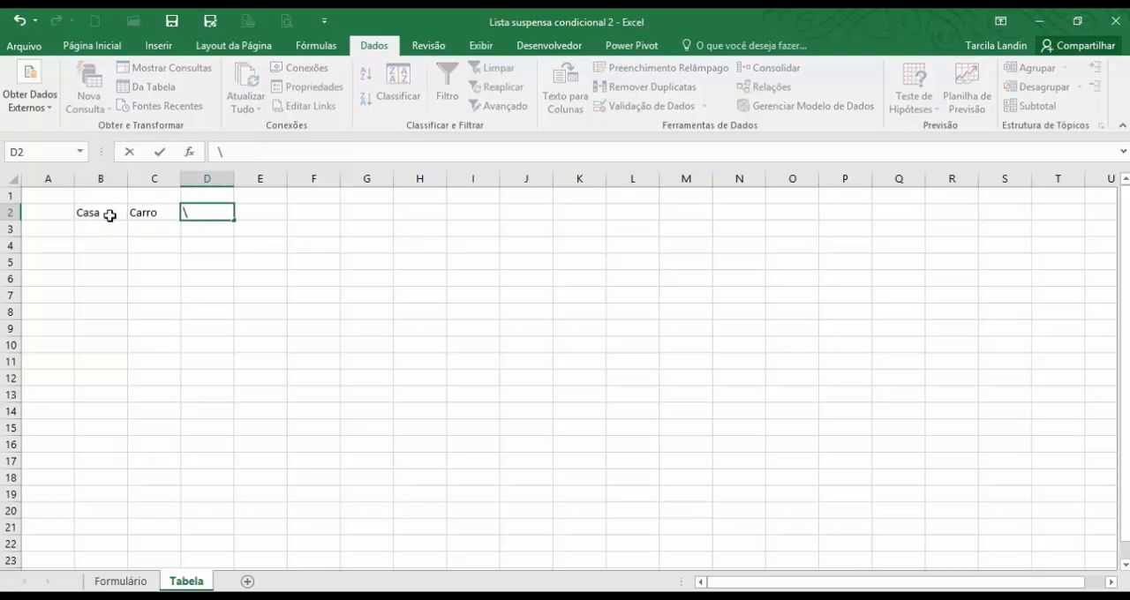
{"action": "key", "text": "BackSpace"}
{"action": "type", "text": "Crianças"}
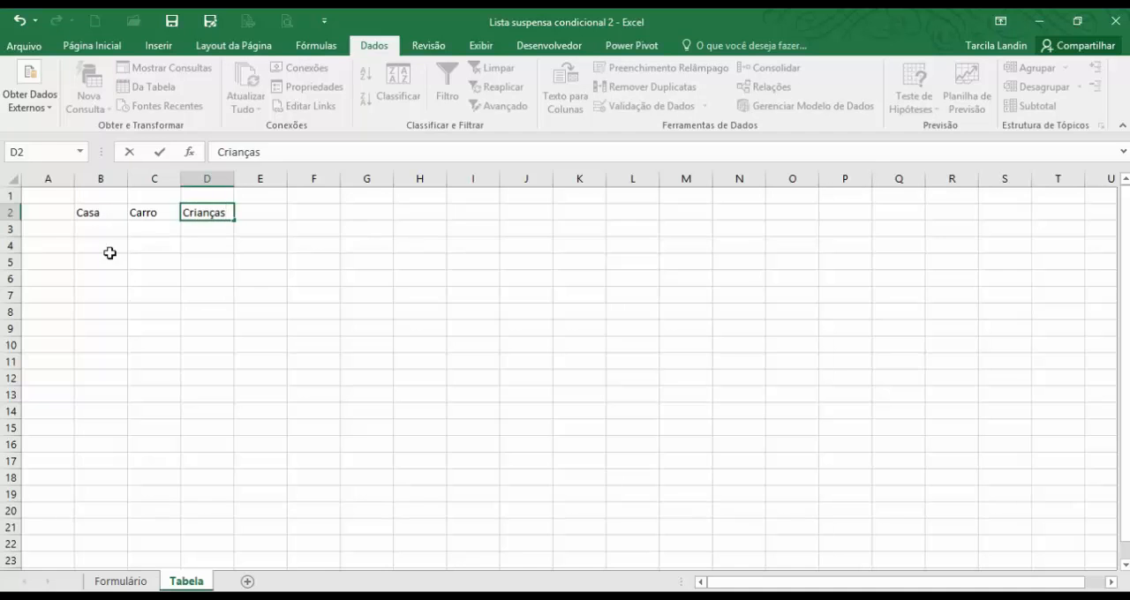
{"action": "left_click", "coordinate": [108, 253]}
Format the headers in B2:D2 as centered bold text with a gray fill.
{"action": "left_click_drag", "start_coordinate": [108, 215], "coordinate": [195, 215]}
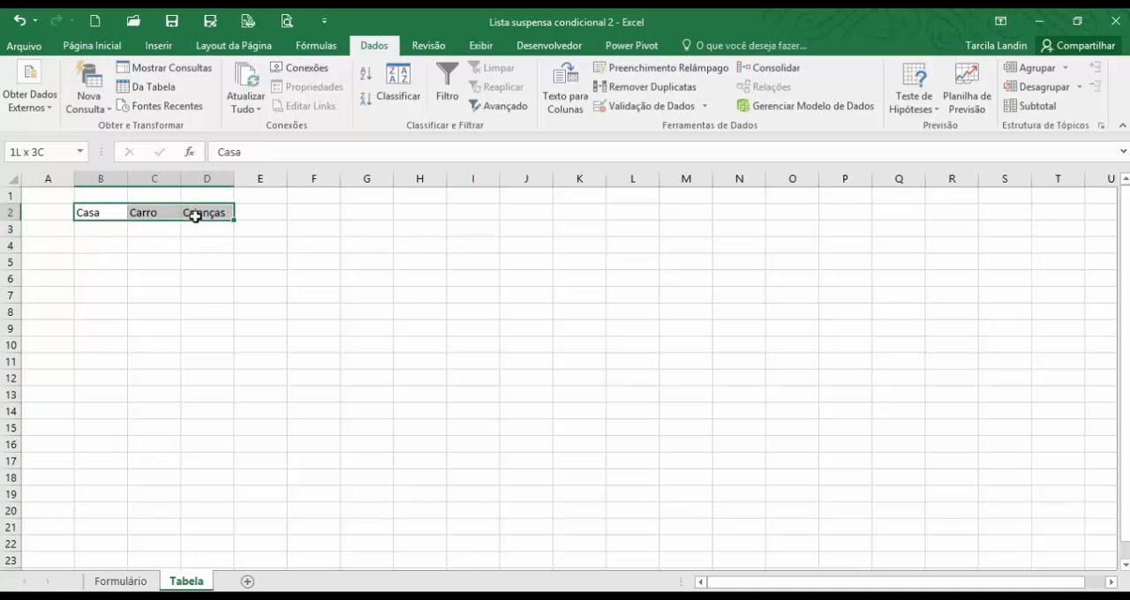
{"action": "left_click", "coordinate": [92, 45]}
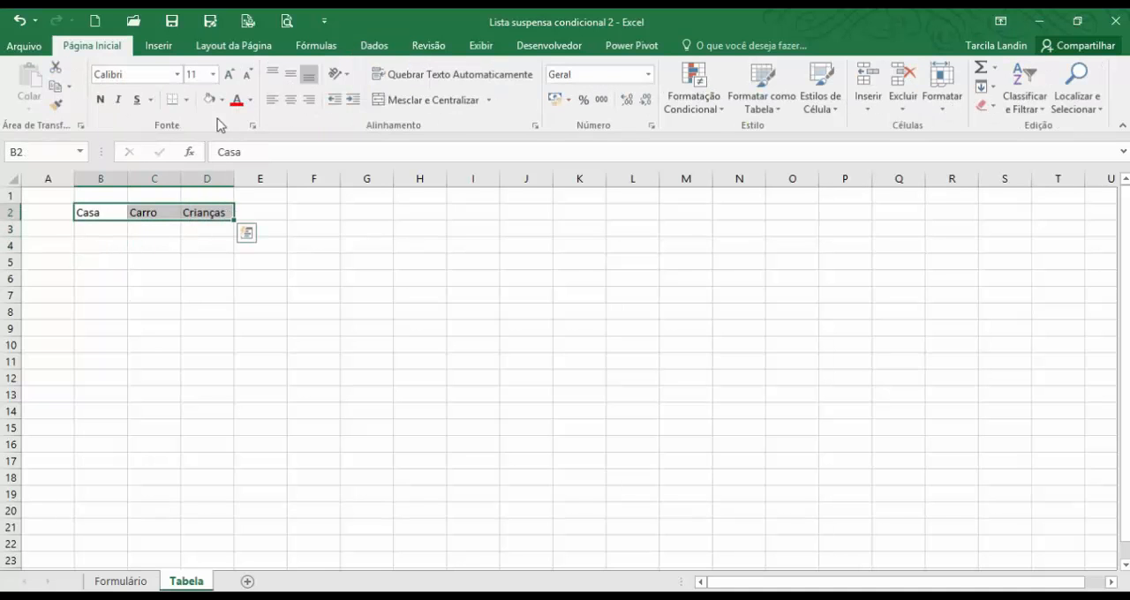
{"action": "left_click", "coordinate": [291, 100]}
{"action": "left_click", "coordinate": [100, 99]}
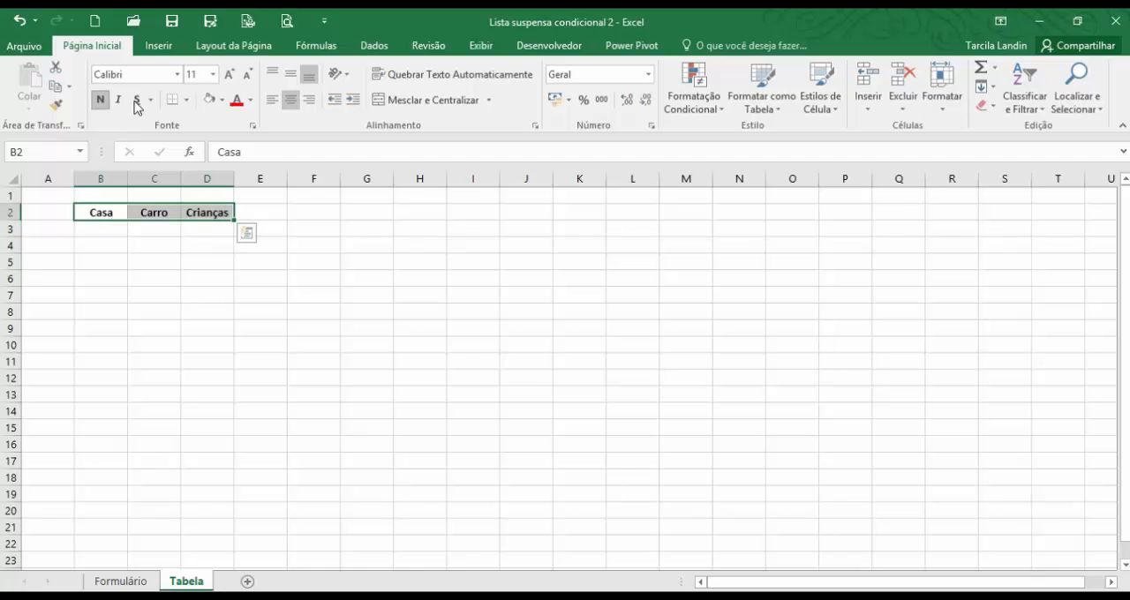
{"action": "left_click", "coordinate": [222, 100]}
{"action": "left_click", "coordinate": [208, 177]}
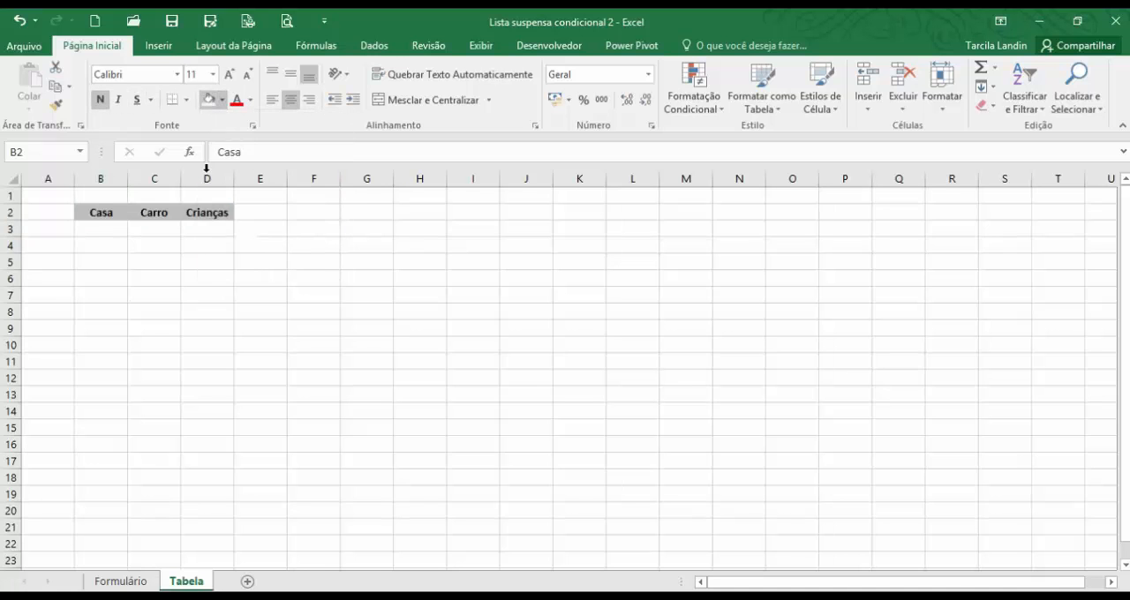
{"action": "left_click", "coordinate": [146, 334]}
List the expenses Aluguel, Luz, Água and Telefone under the Casa header in cells B3 to B6.
{"action": "left_click", "coordinate": [105, 232]}
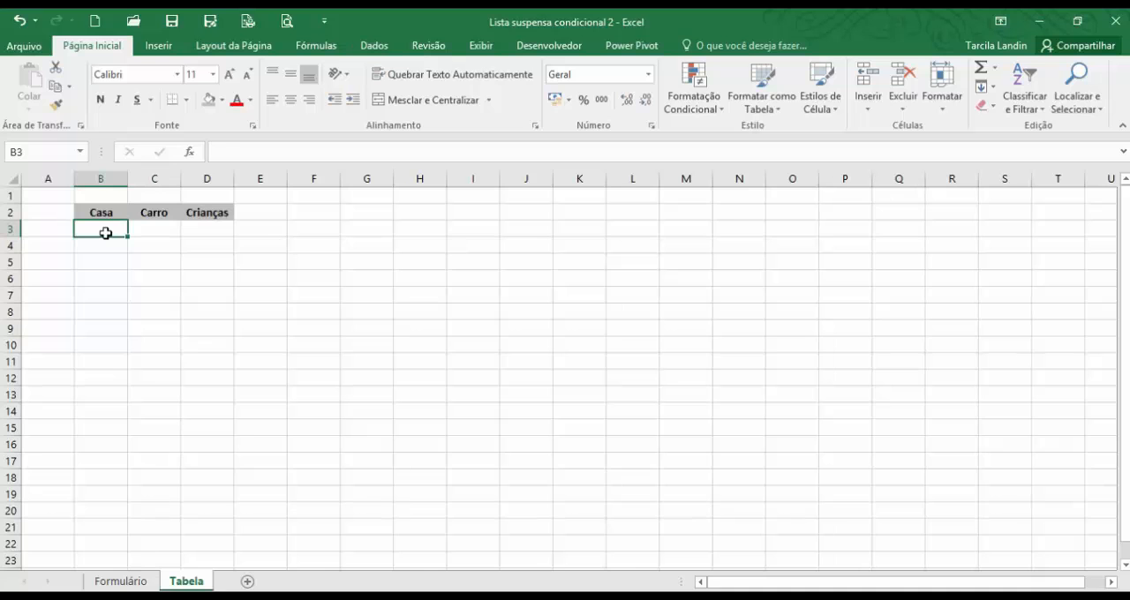
{"action": "type", "text": "A"}
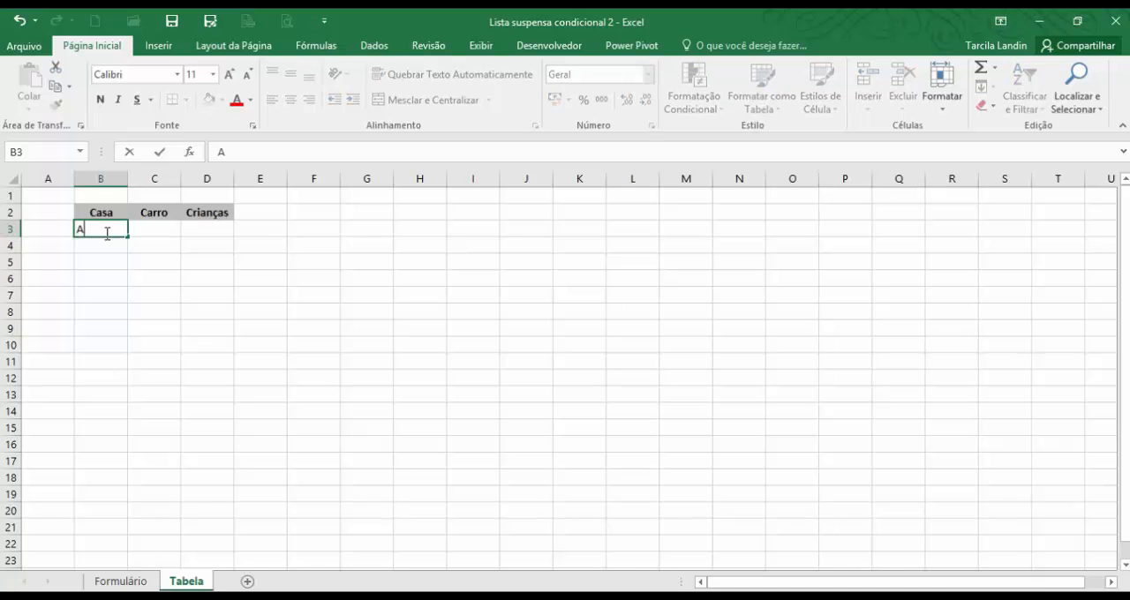
{"action": "type", "text": "luguel"}
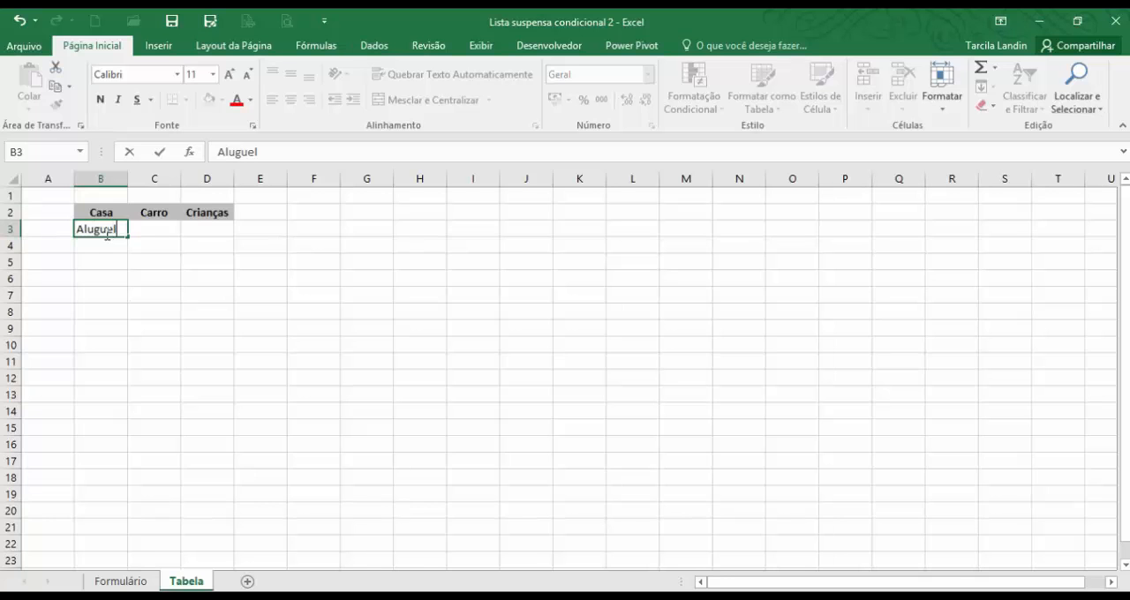
{"action": "key", "text": "Return"}
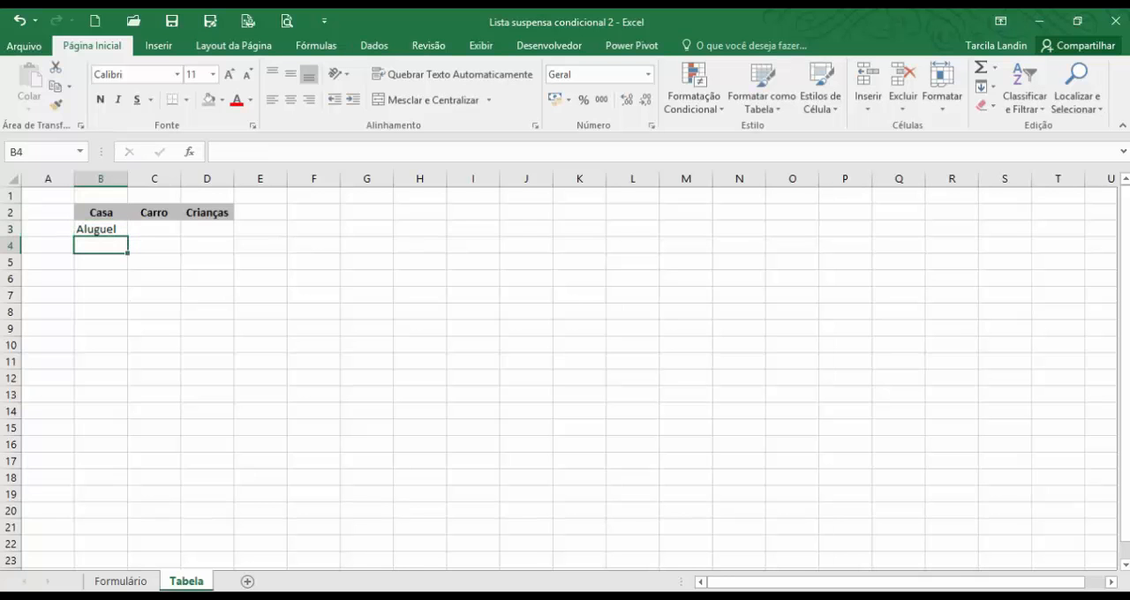
{"action": "left_click", "coordinate": [154, 583]}
{"action": "left_click", "coordinate": [185, 583]}
{"action": "type", "text": "Luz"}
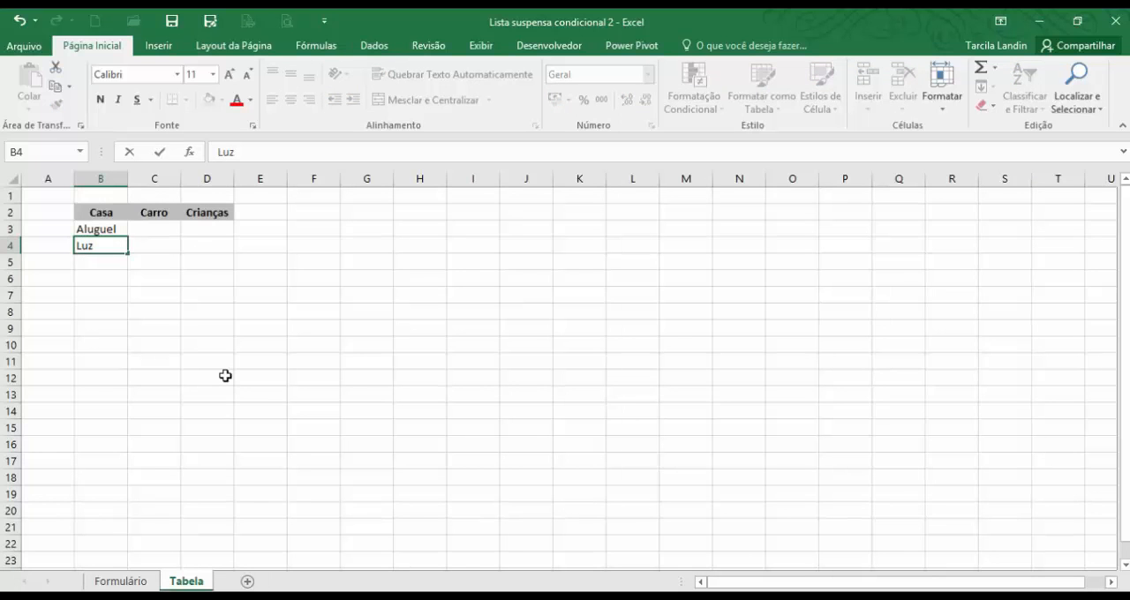
{"action": "key", "text": "Return"}
{"action": "type", "text": "Água"}
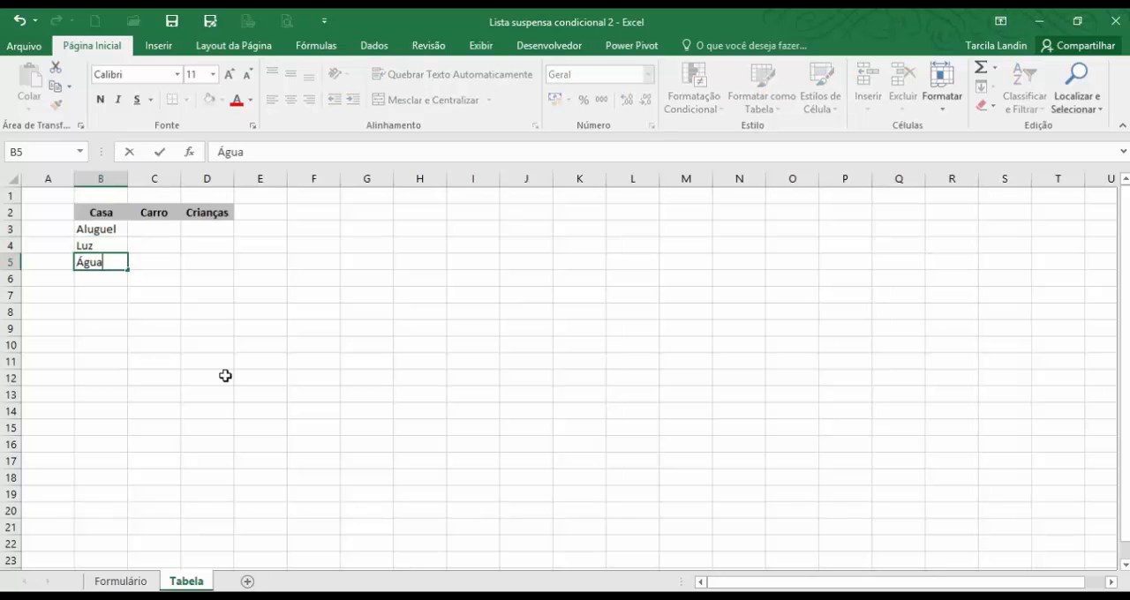
{"action": "key", "text": "Return"}
{"action": "type", "text": "Te"}
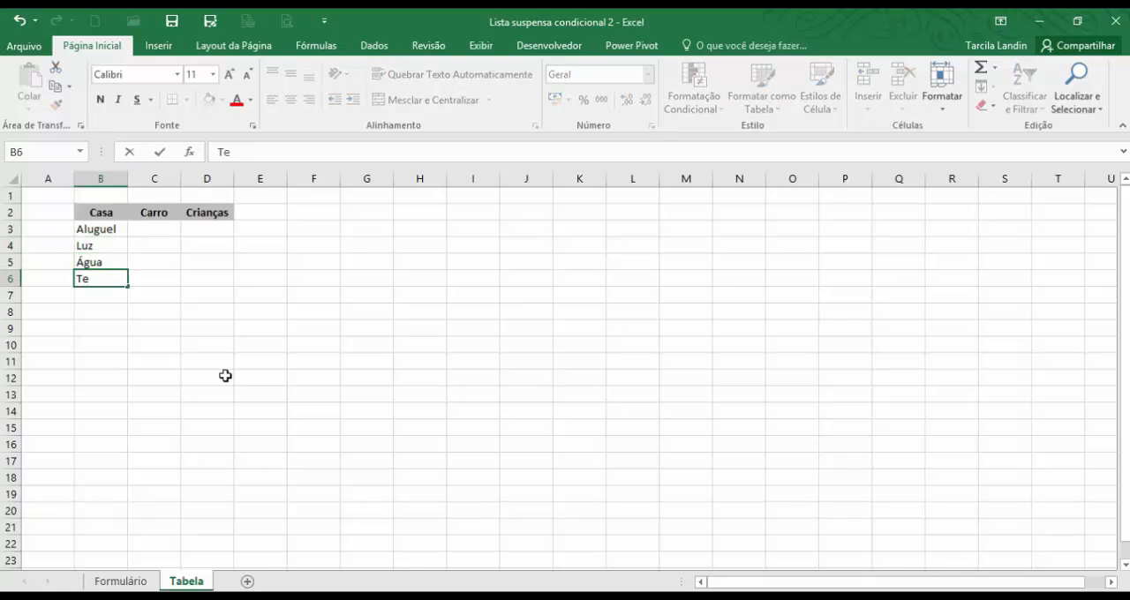
{"action": "type", "text": "lefone"}
{"action": "key", "text": "Up"}
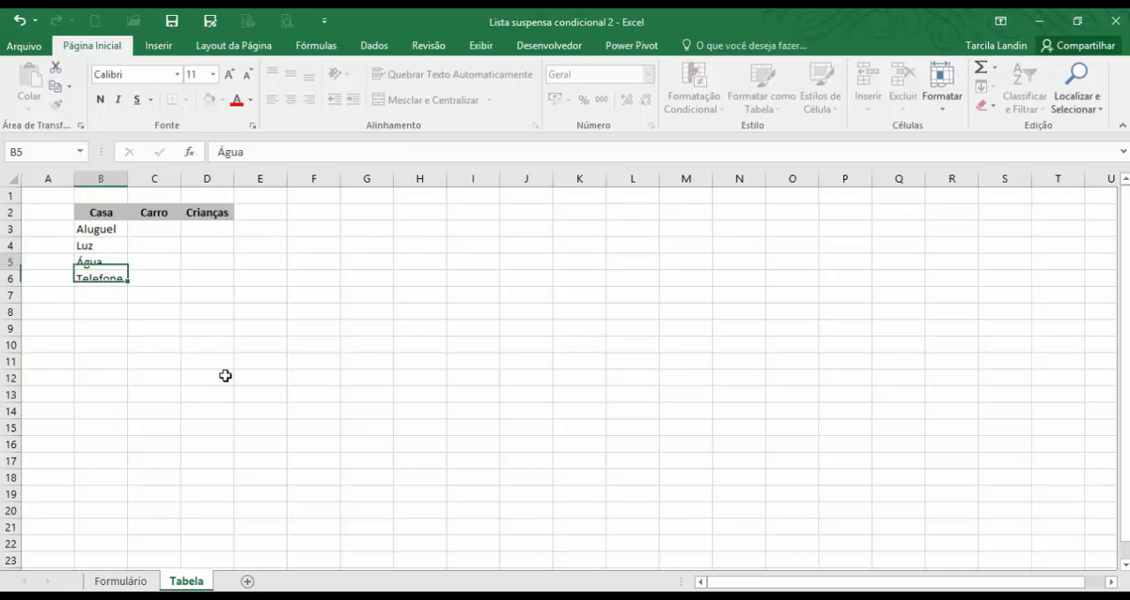
List the expenses Combustível, Fatura and Conserto under the Carro header in cells C3 to C5.
{"action": "key", "text": "Up"}
{"action": "key", "text": "Up"}
{"action": "key", "text": "Up"}
{"action": "key", "text": "Right"}
{"action": "key", "text": "Down"}
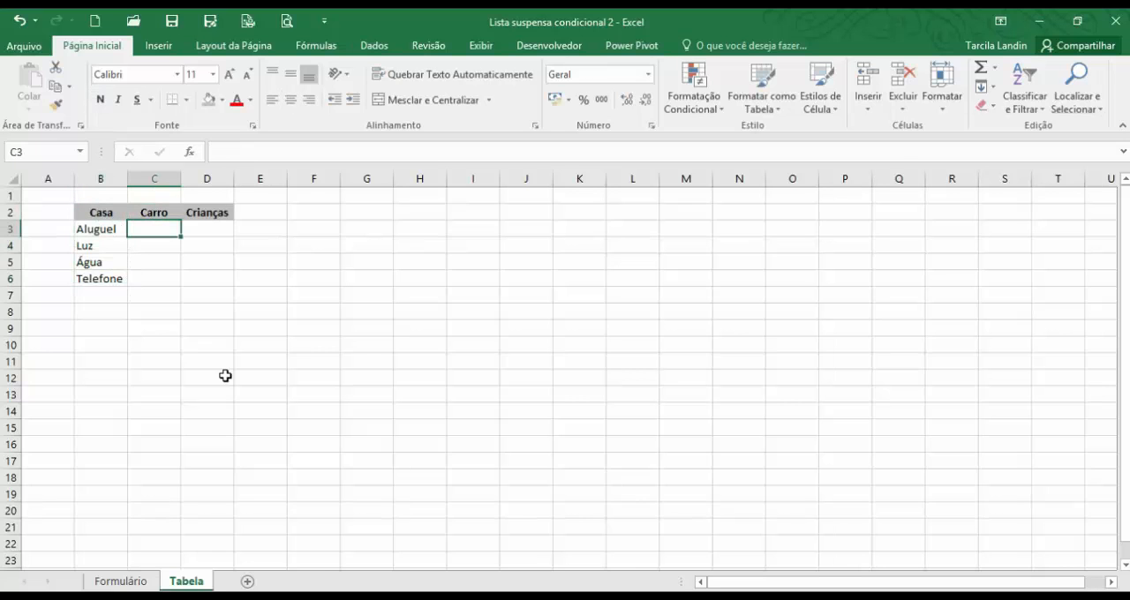
{"action": "type", "text": "Comb"}
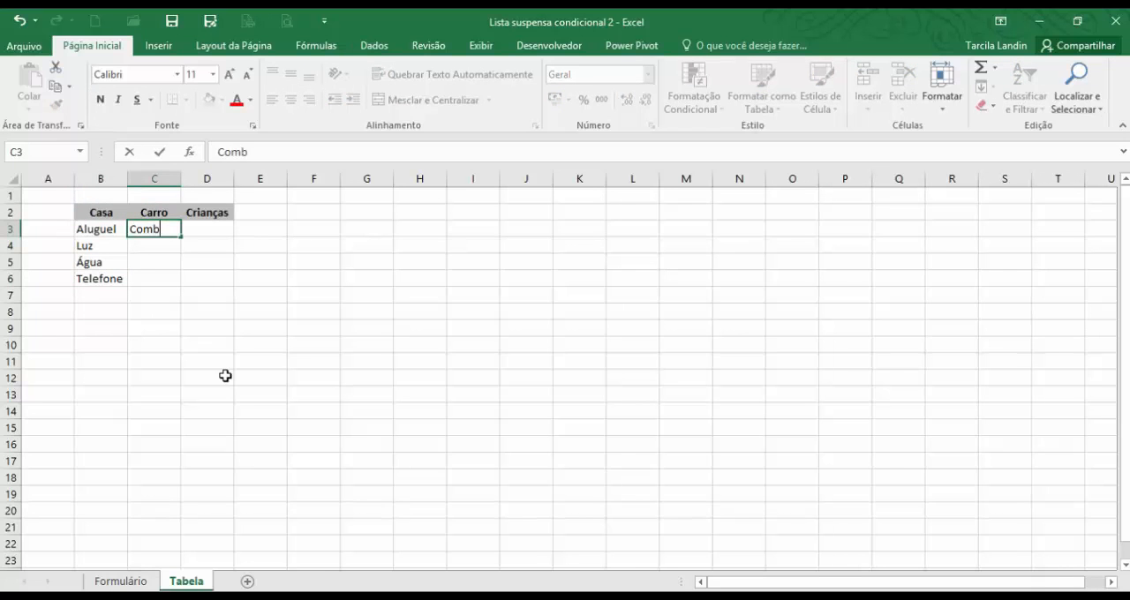
{"action": "type", "text": "ustível"}
{"action": "key", "text": "Return"}
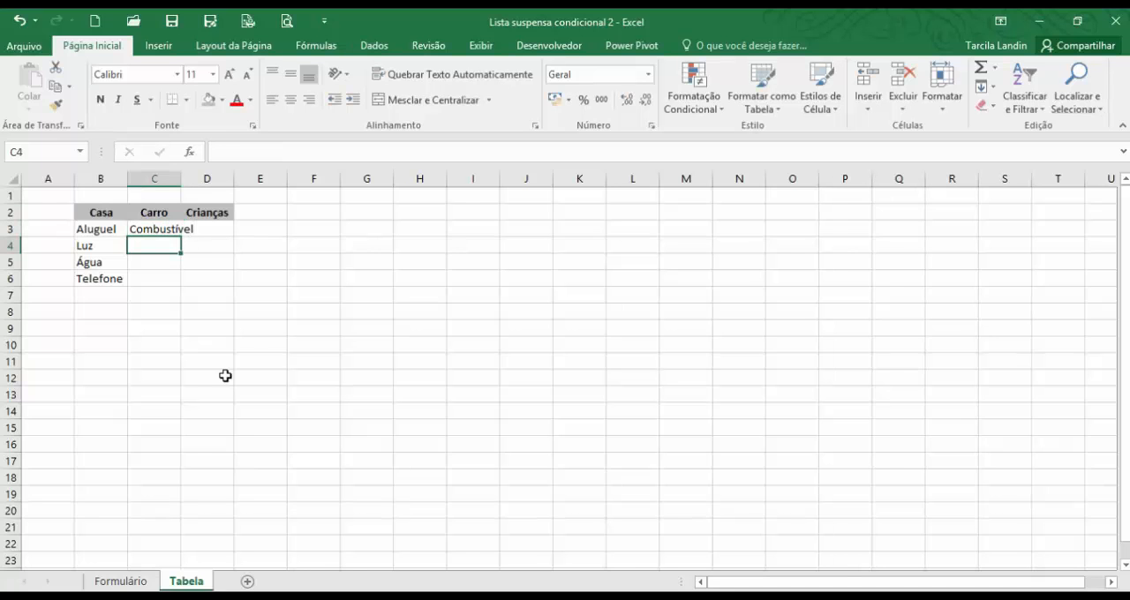
{"action": "type", "text": "Fatura"}
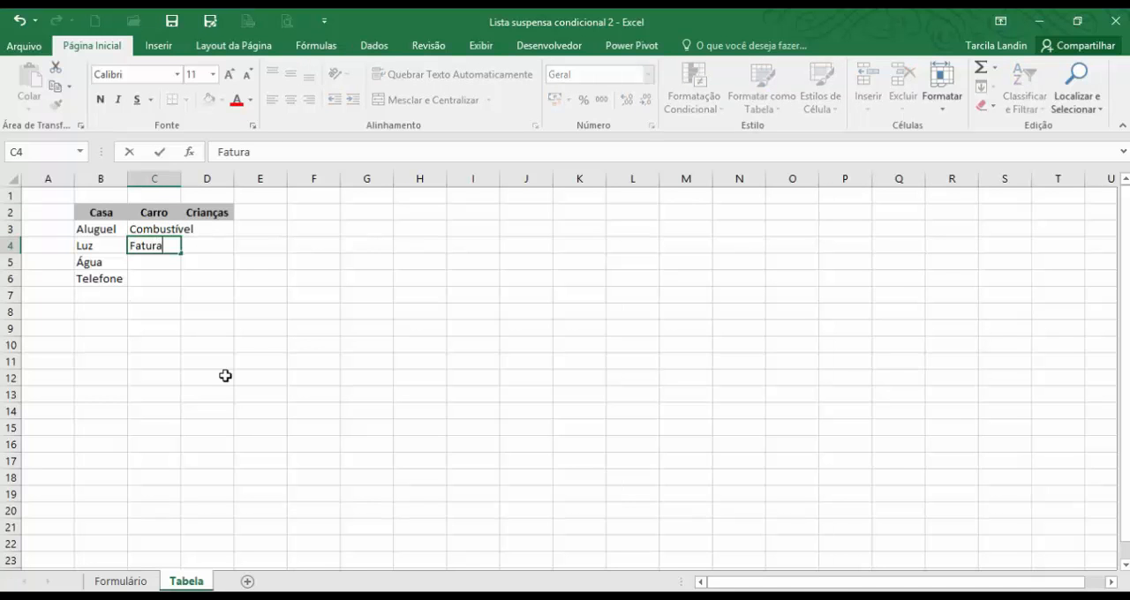
{"action": "key", "text": "BackSpace"}
{"action": "type", "text": "a"}
{"action": "key", "text": "Return"}
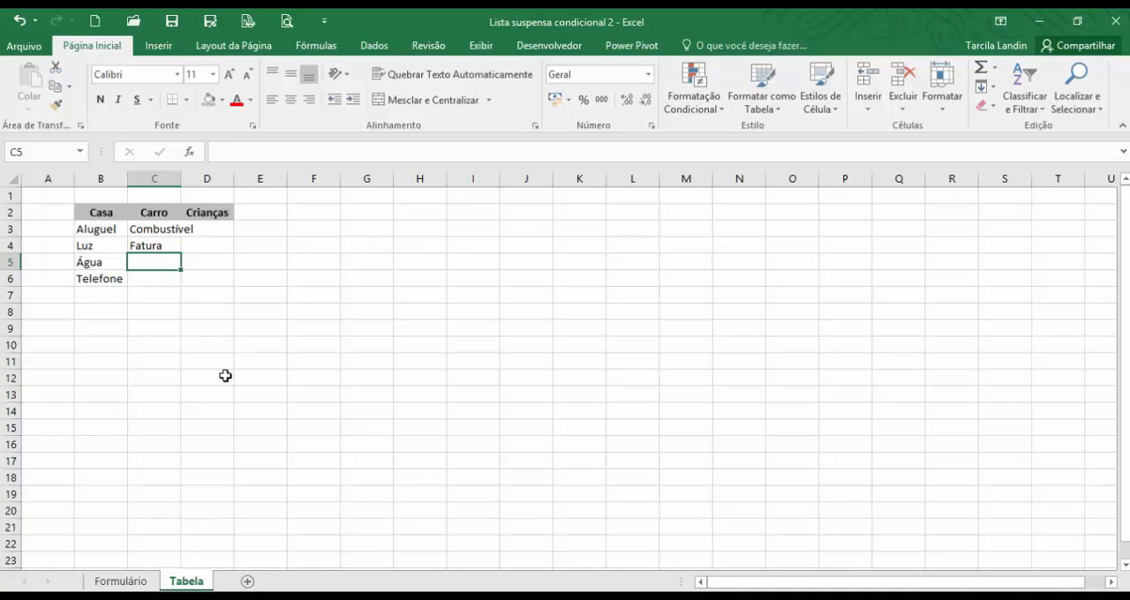
{"action": "type", "text": "Con"}
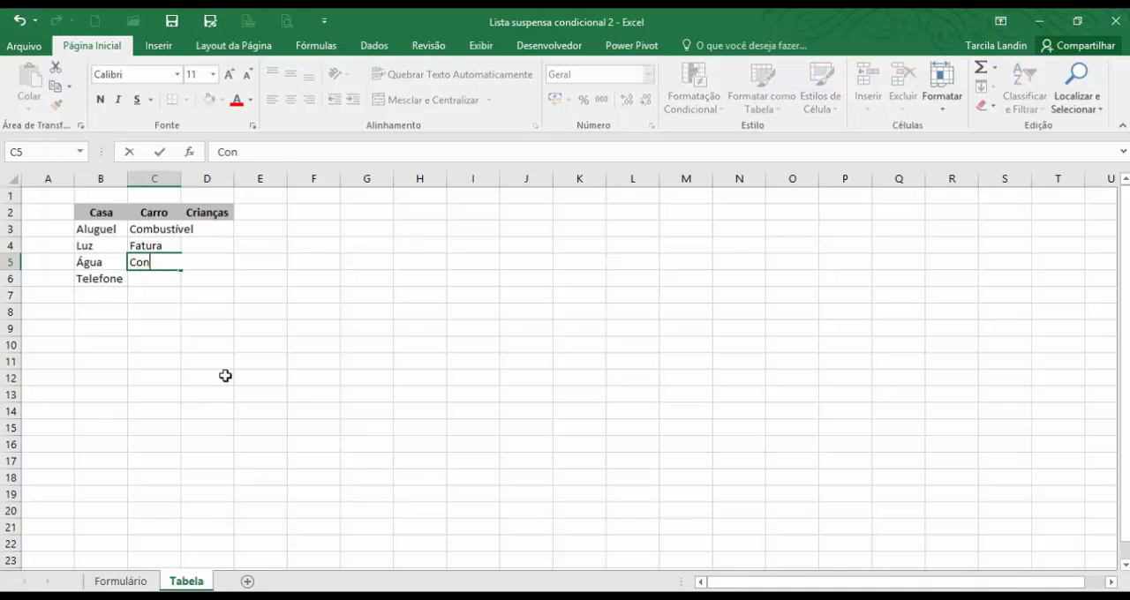
{"action": "type", "text": "serto"}
{"action": "key", "text": "Return"}
List the expenses Creche and Material Escolar under the Crianças header in cells D3 and D4.
{"action": "key", "text": "Up"}
{"action": "key", "text": "Up"}
{"action": "key", "text": "Up"}
{"action": "key", "text": "Up"}
{"action": "key", "text": "Right"}
{"action": "key", "text": "Down"}
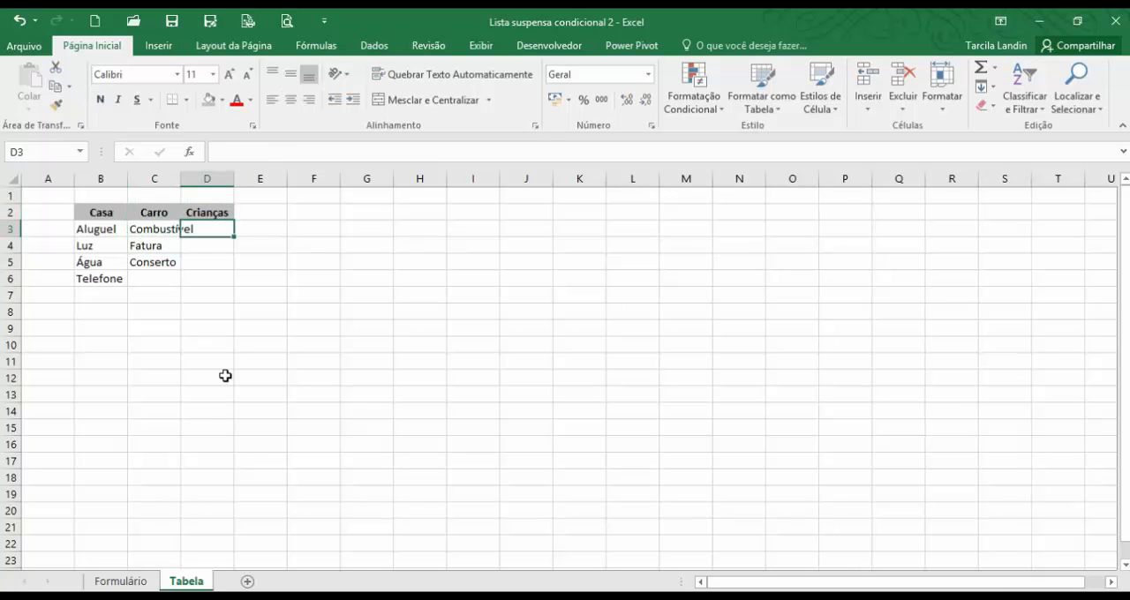
{"action": "type", "text": "Creche"}
{"action": "key", "text": "Return"}
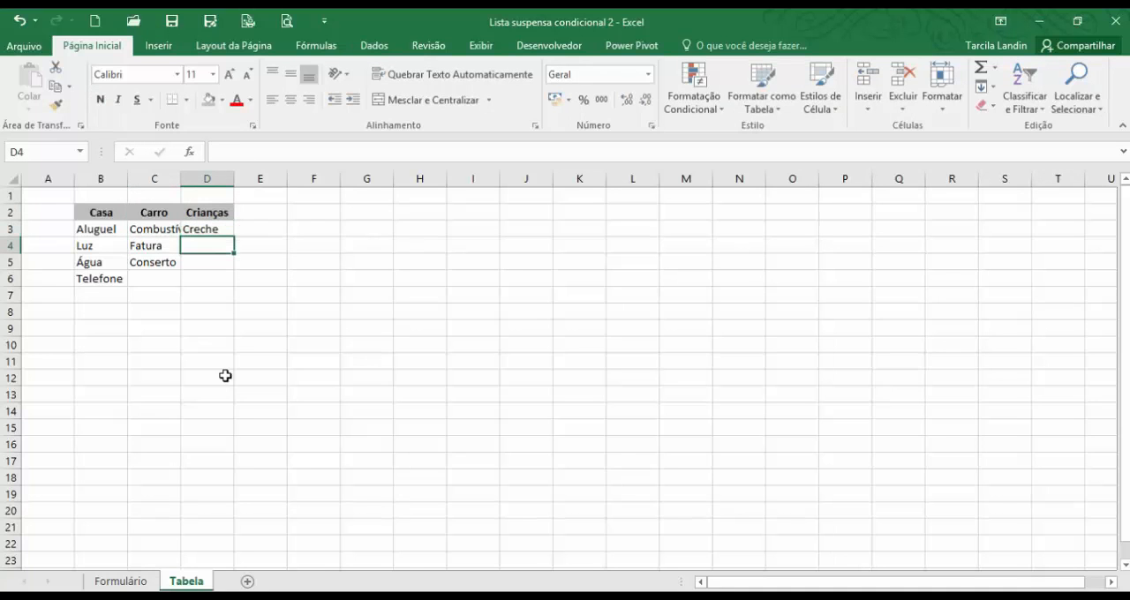
{"action": "type", "text": "Material"}
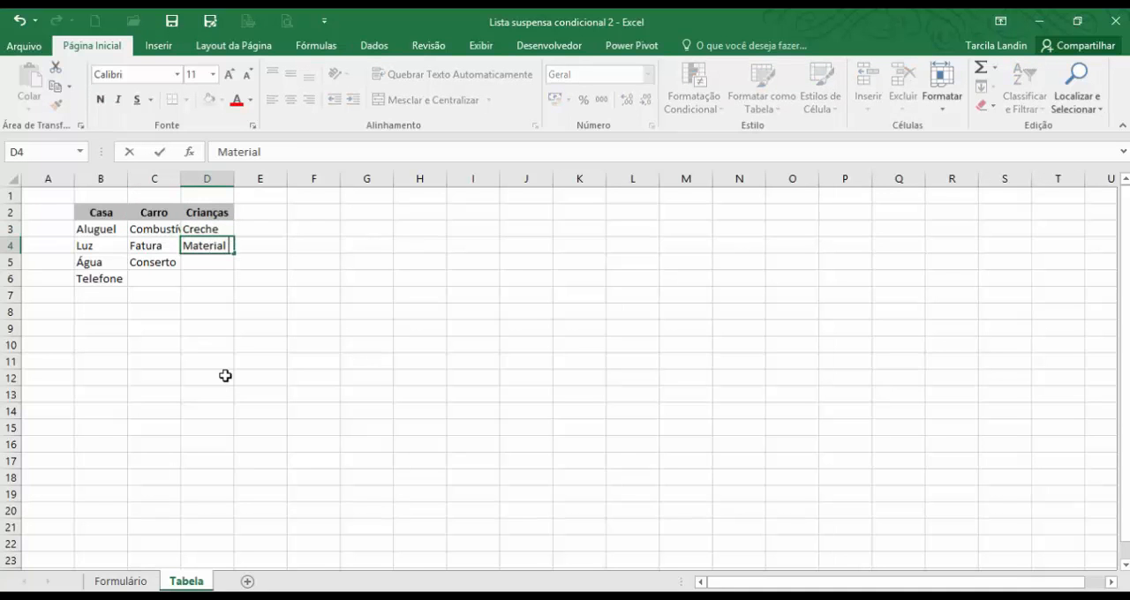
{"action": "type", "text": " Eso"}
{"action": "type", "text": "colar"}
{"action": "key", "text": "Return"}
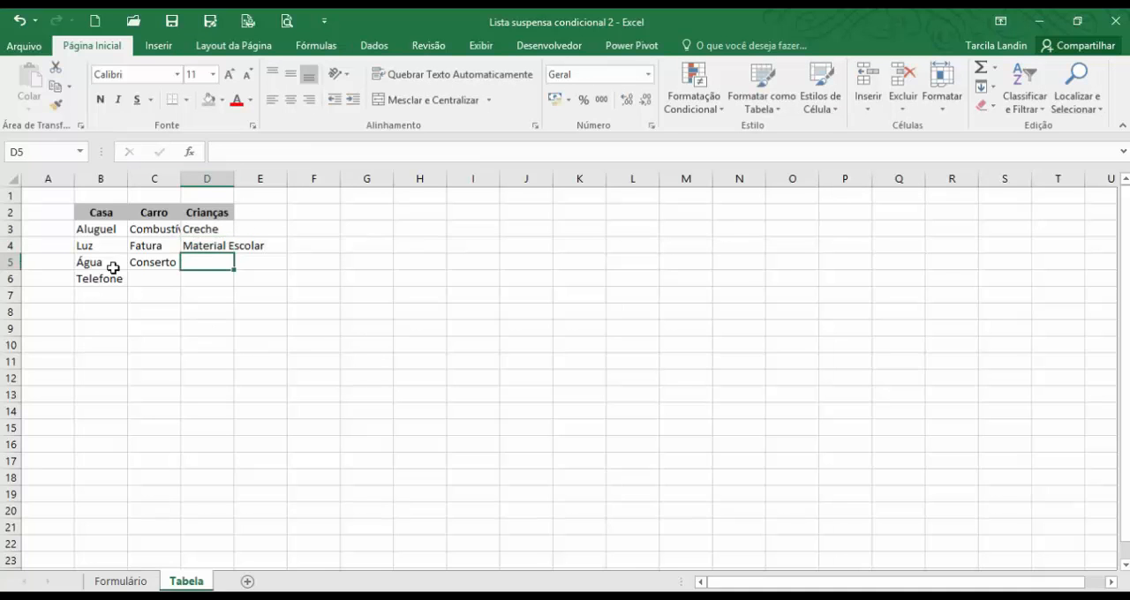
Apply a very light gray fill to the expense items in B3:B6, C3:C5 and D3:D4.
{"action": "left_click_drag", "start_coordinate": [115, 230], "coordinate": [93, 278]}
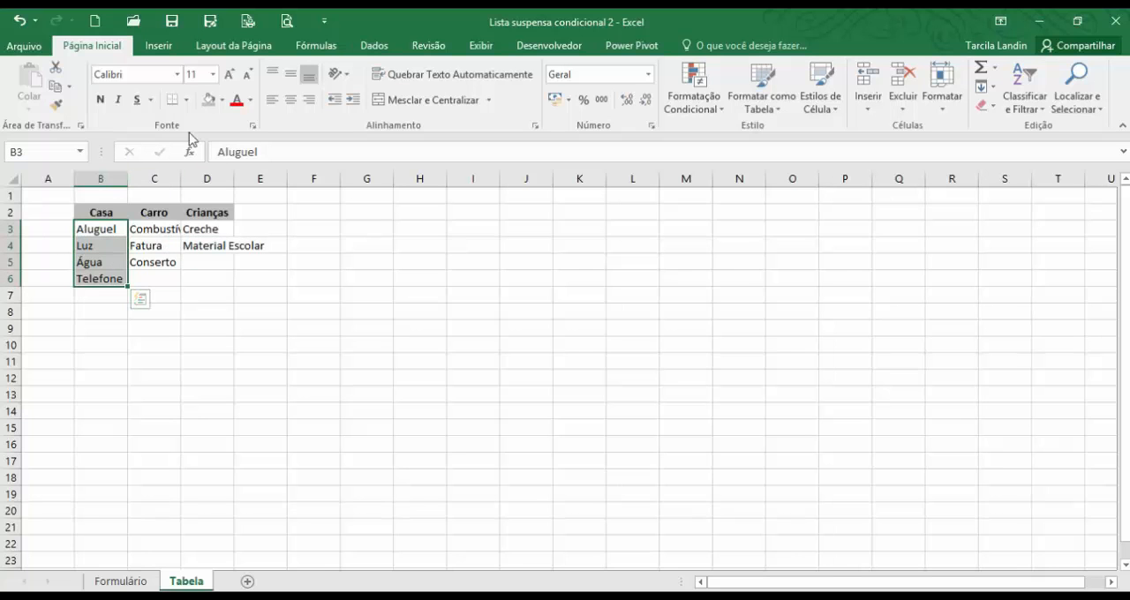
{"action": "left_click", "coordinate": [222, 100]}
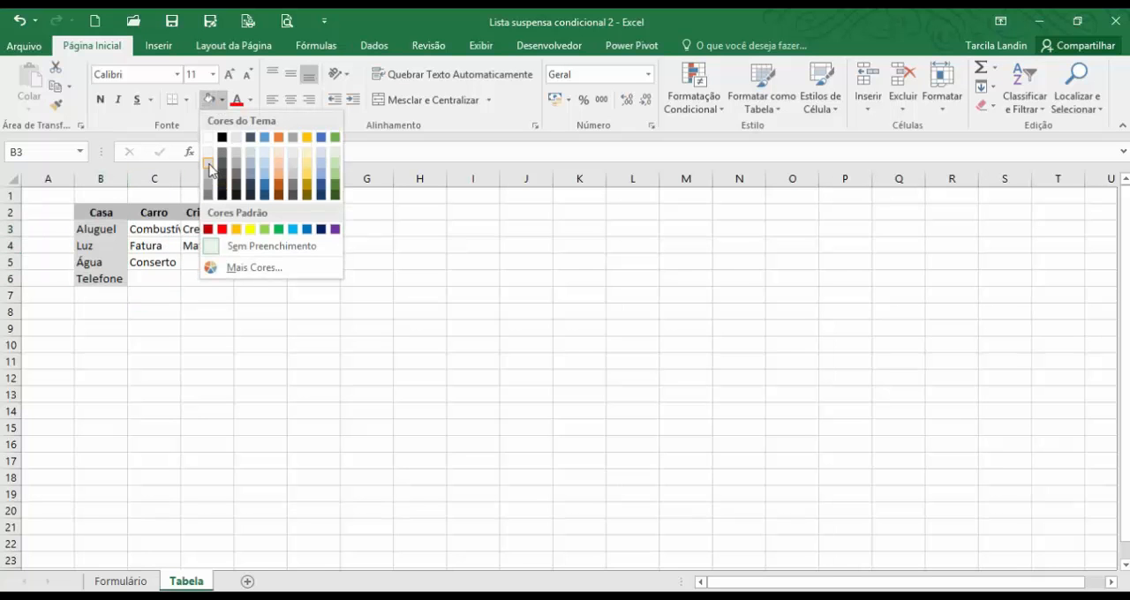
{"action": "left_click", "coordinate": [208, 152]}
{"action": "left_click_drag", "start_coordinate": [147, 229], "coordinate": [149, 262]}
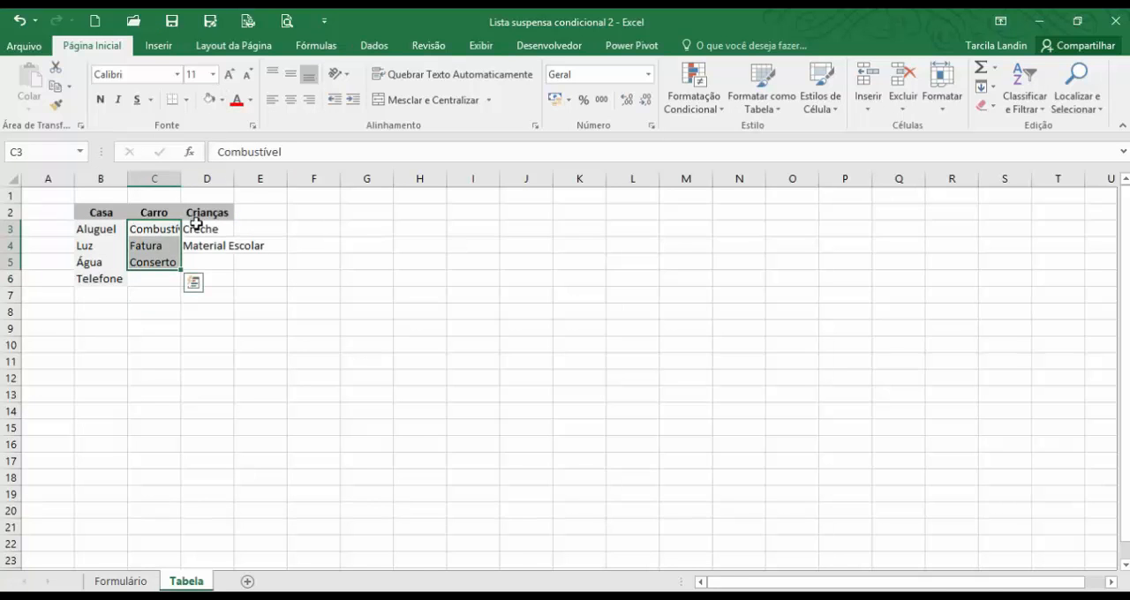
{"action": "left_click_drag", "start_coordinate": [196, 229], "coordinate": [196, 247]}
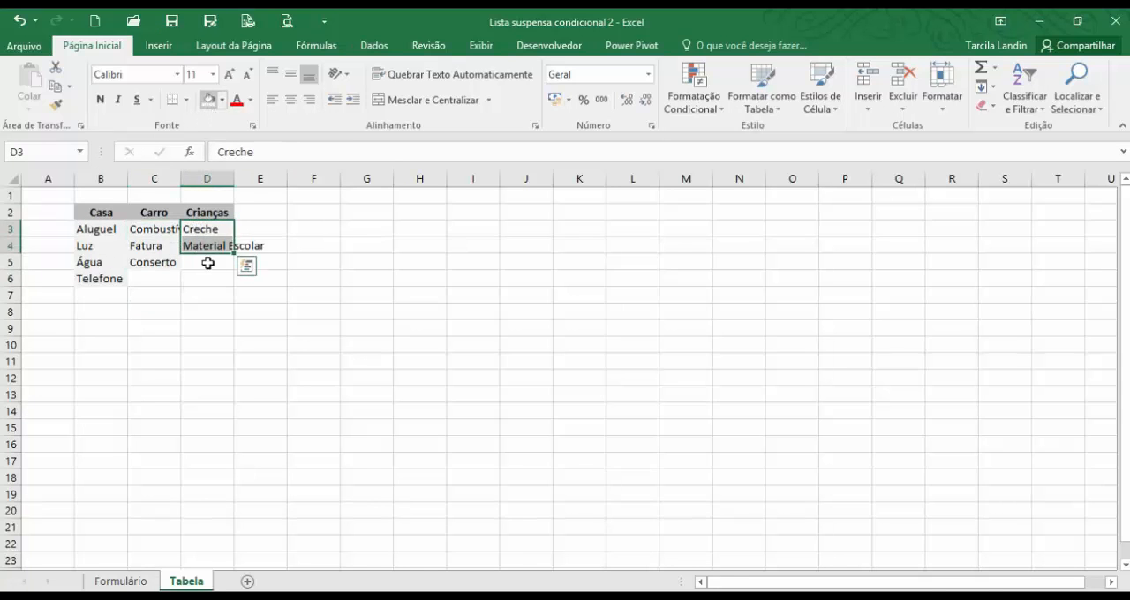
{"action": "left_click", "coordinate": [206, 295]}
{"action": "left_click", "coordinate": [205, 310]}
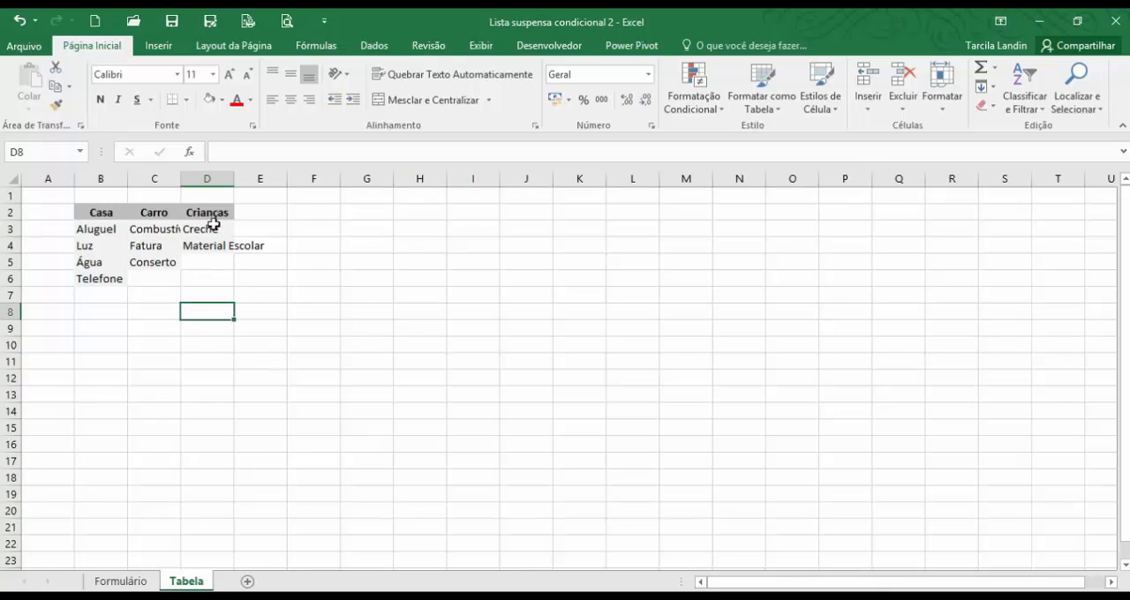
Autofit the widths of columns C and D to their contents.
{"action": "double_click", "coordinate": [181, 178]}
{"action": "left_click_drag", "start_coordinate": [251, 178], "coordinate": [254, 177]}
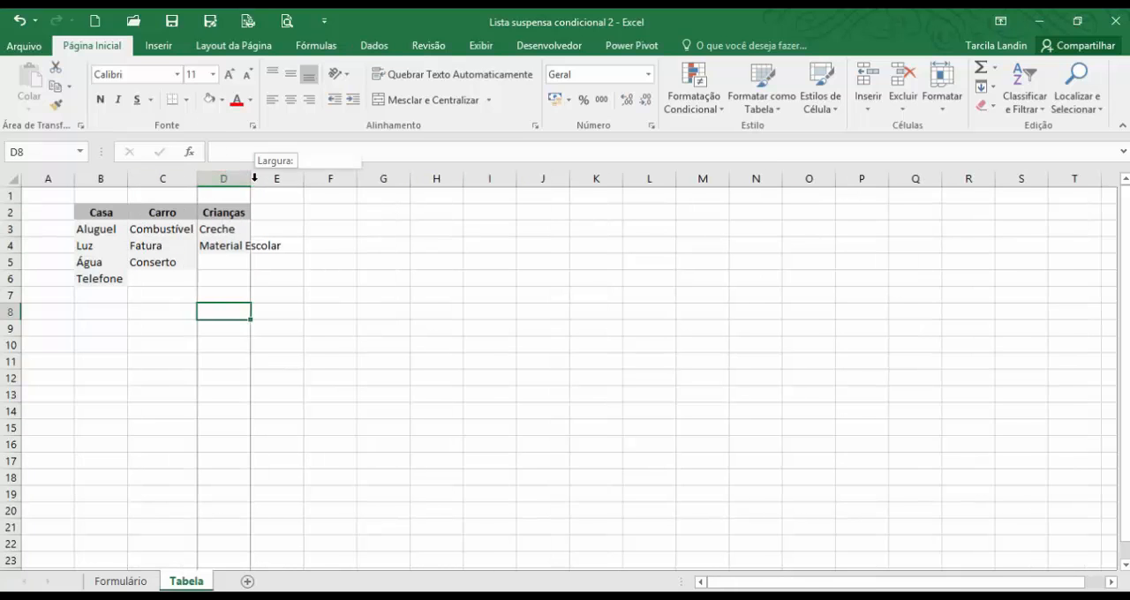
{"action": "double_click", "coordinate": [254, 178]}
{"action": "left_click", "coordinate": [220, 408]}
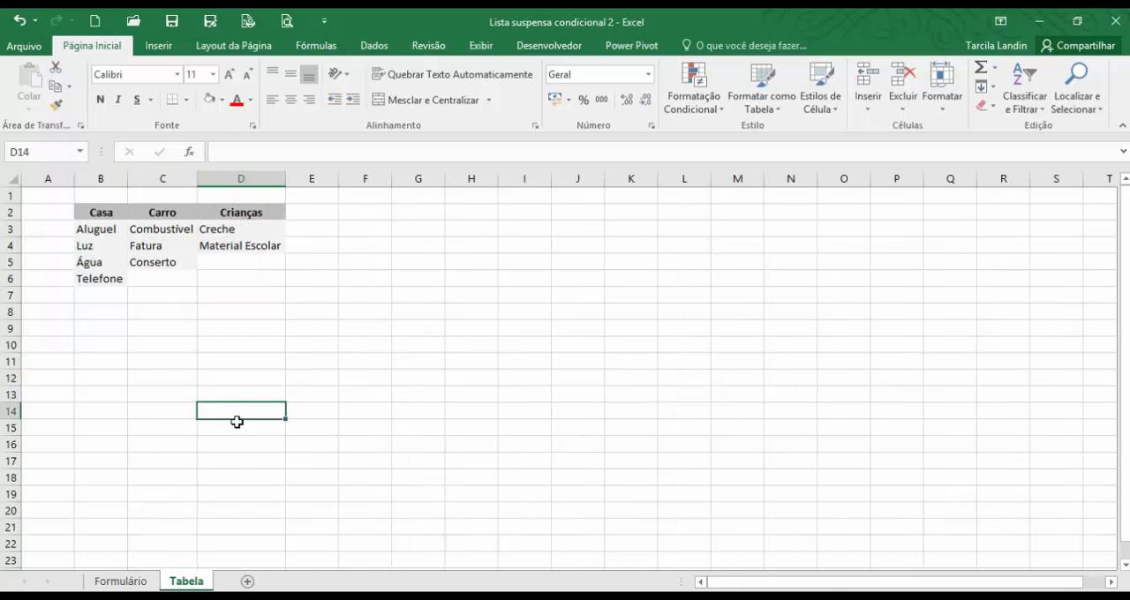
Start a data validation rule for cell B4 of the Formulário sheet and set its allowed type to Lista.
{"action": "left_click", "coordinate": [134, 584]}
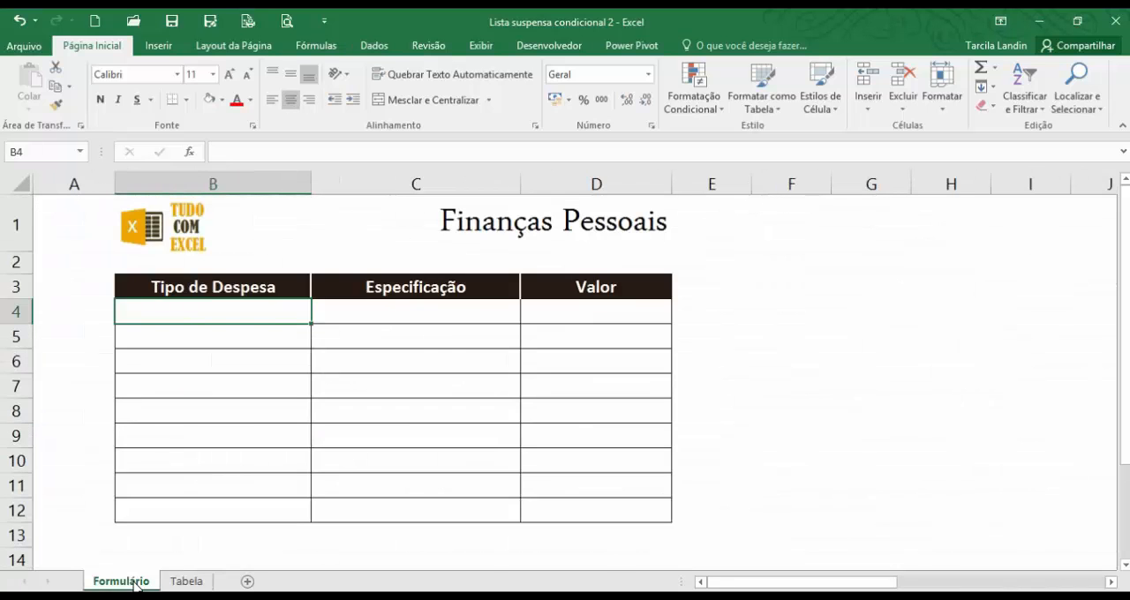
{"action": "left_click", "coordinate": [174, 433]}
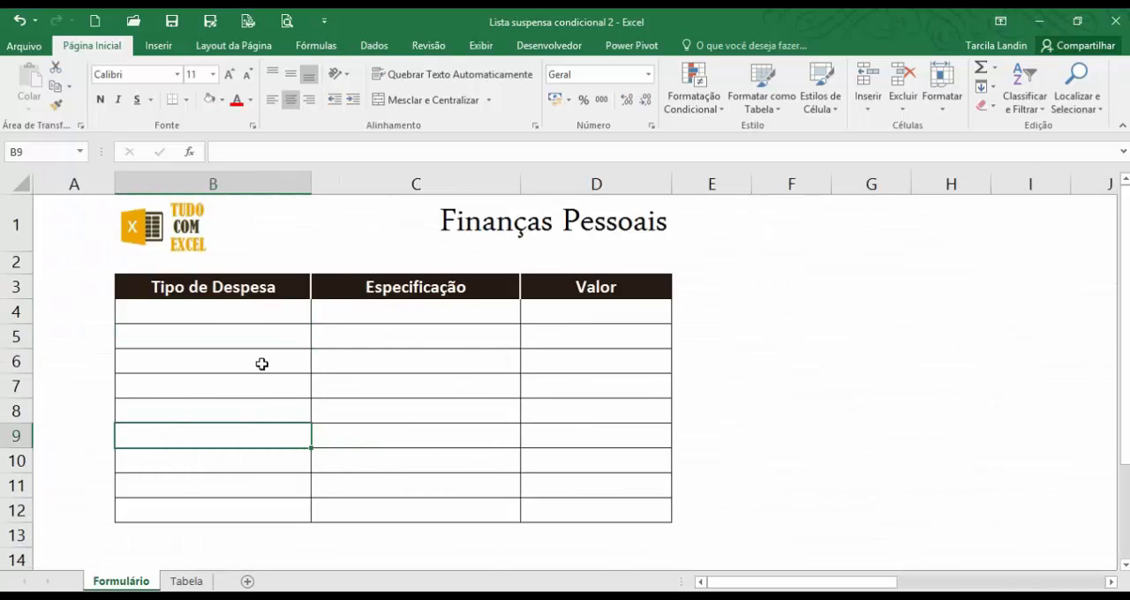
{"action": "left_click", "coordinate": [232, 309]}
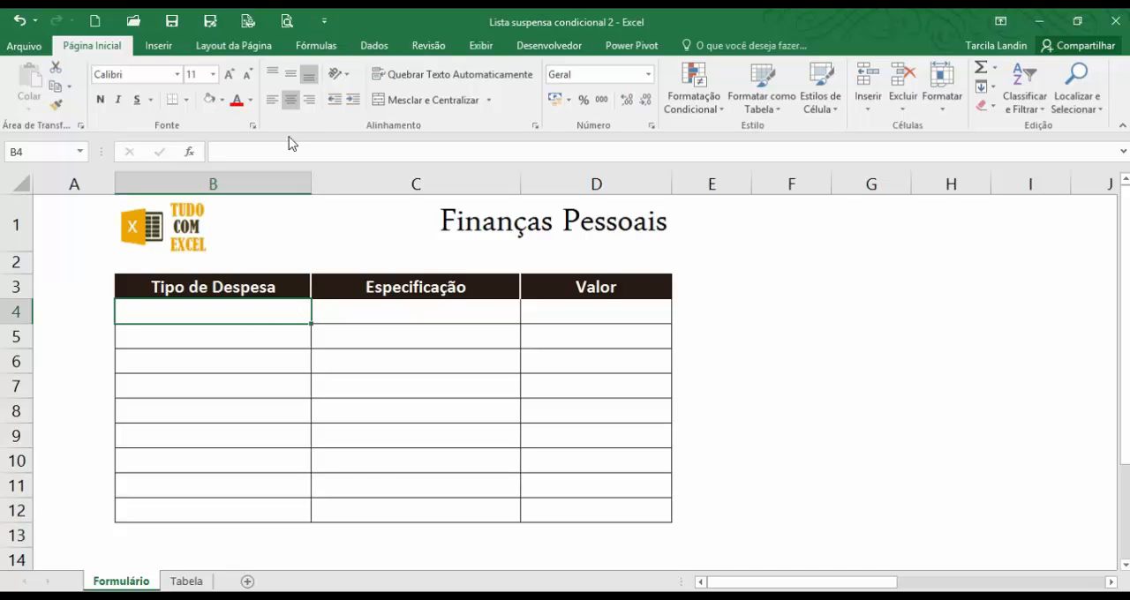
{"action": "left_click", "coordinate": [371, 51]}
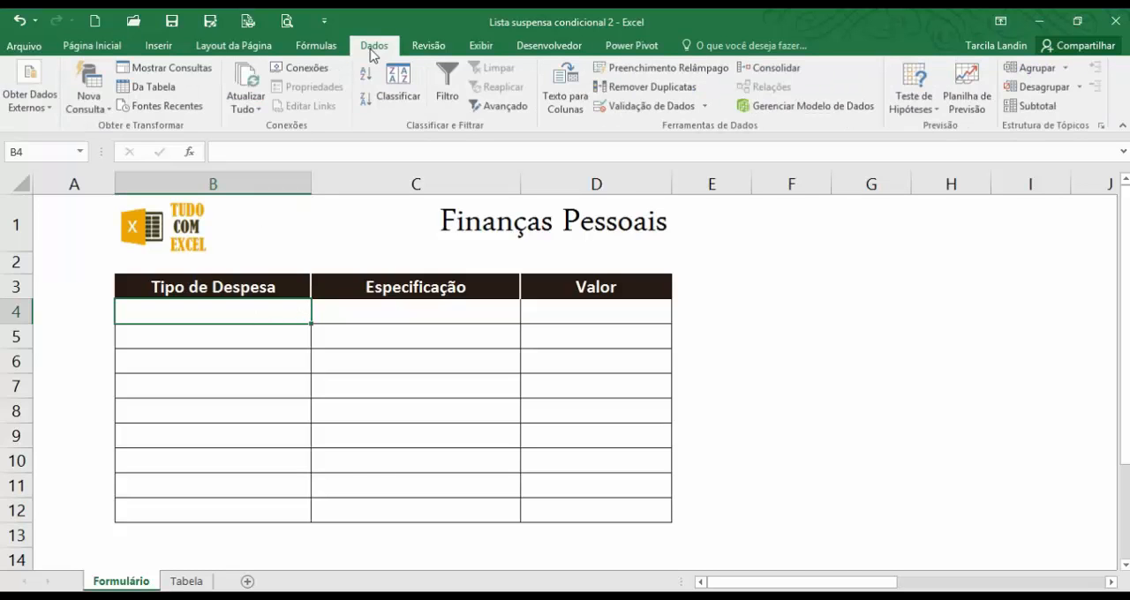
{"action": "left_click", "coordinate": [649, 106]}
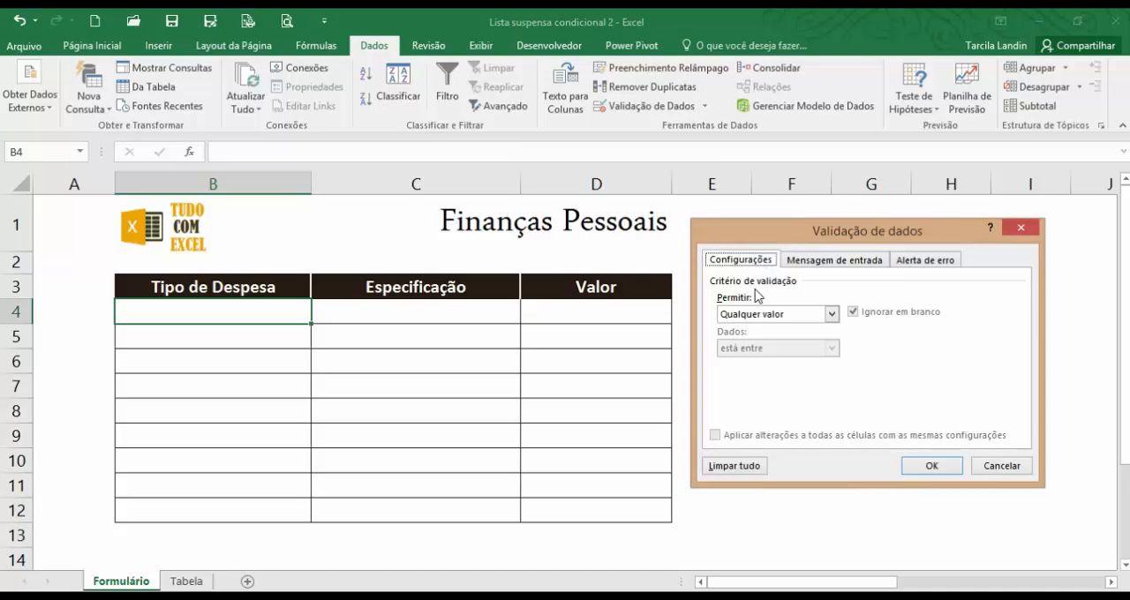
{"action": "left_click", "coordinate": [831, 315]}
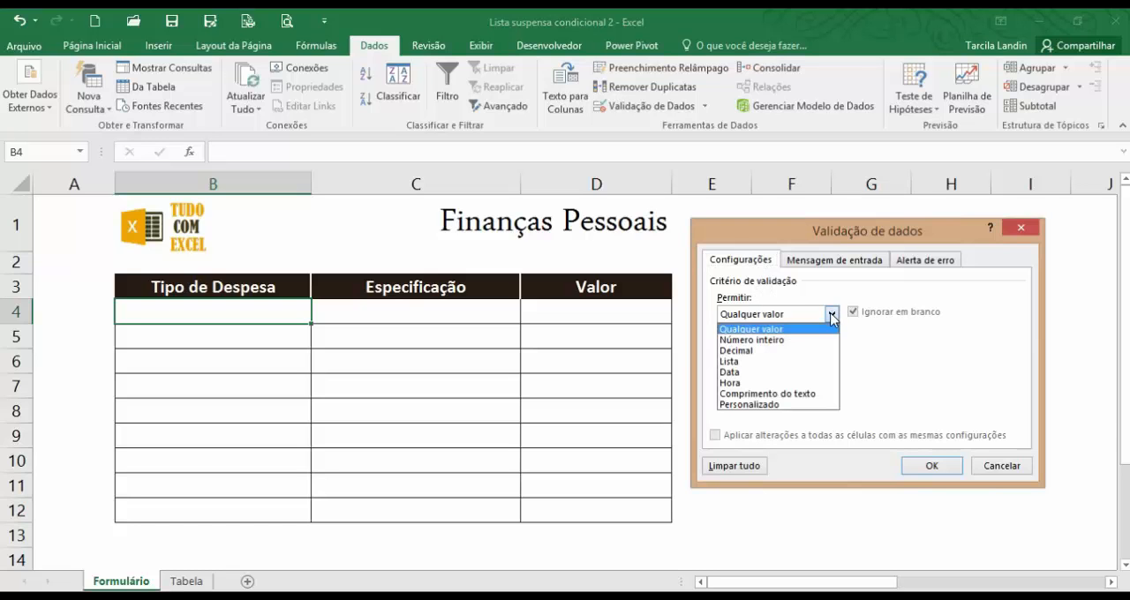
{"action": "left_click", "coordinate": [774, 374]}
{"action": "left_click", "coordinate": [804, 314]}
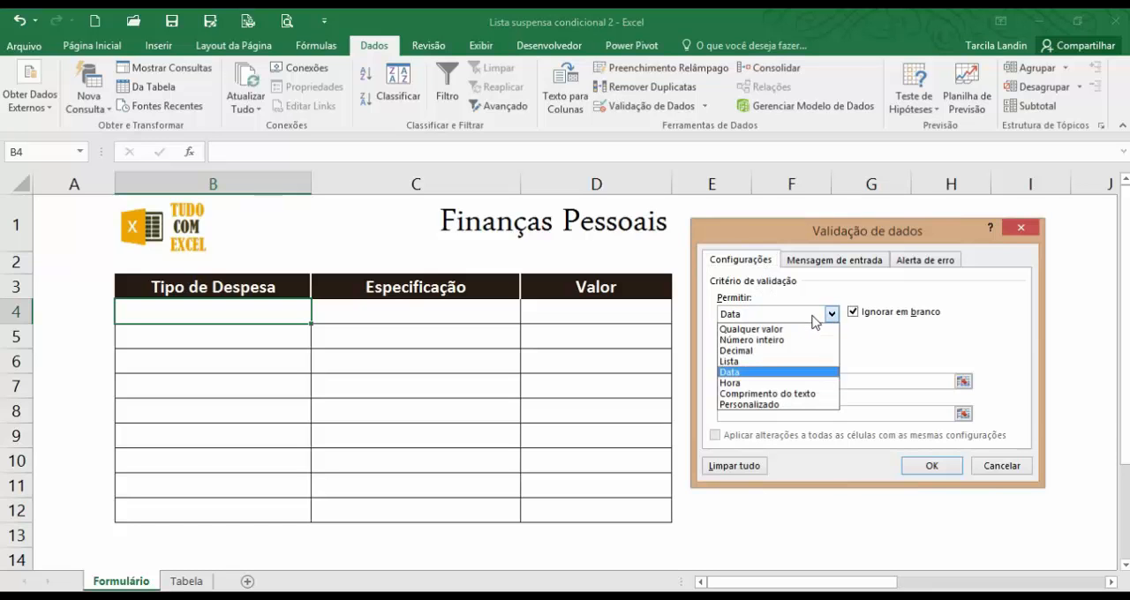
{"action": "left_click", "coordinate": [772, 361]}
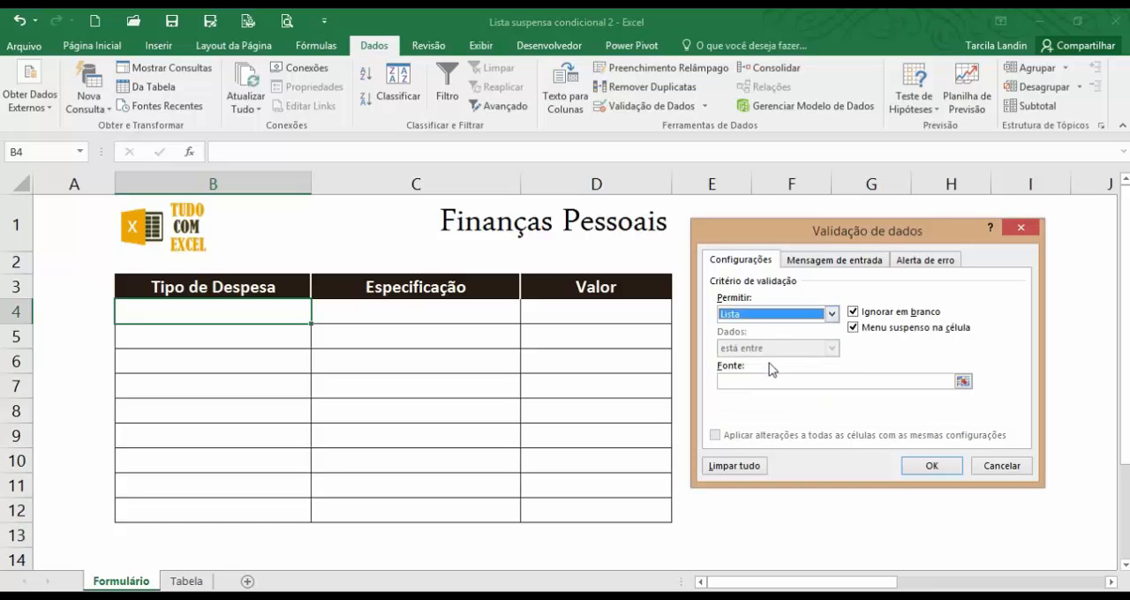
Set the list source to the Tabela headers =Tabela!$B$2:$D$2, turn off Ignorar em branco and apply the validation.
{"action": "left_click", "coordinate": [964, 380]}
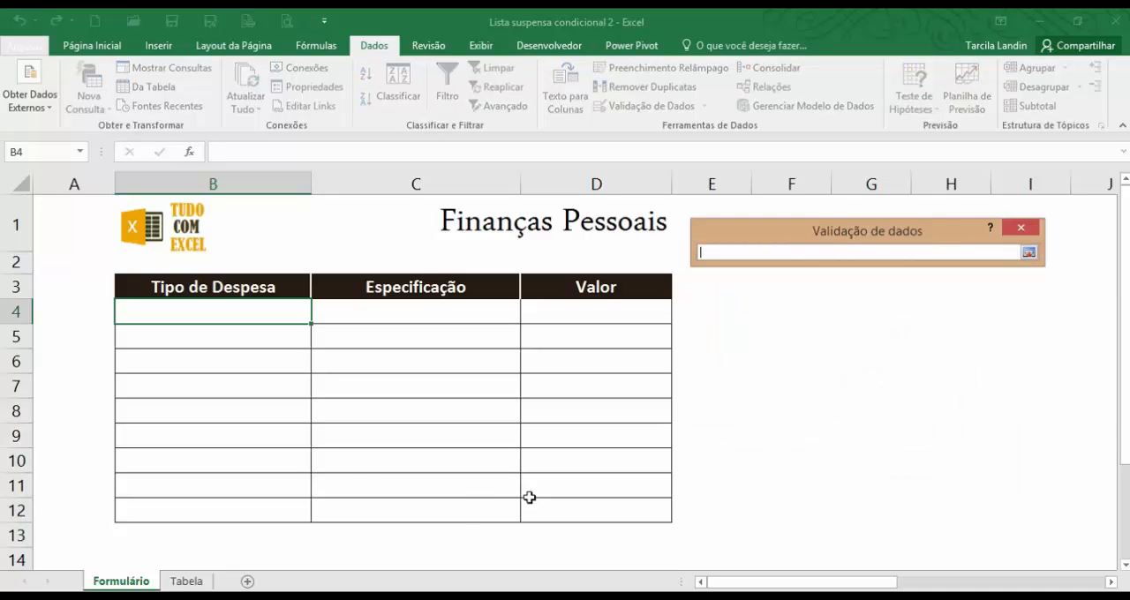
{"action": "left_click", "coordinate": [184, 581]}
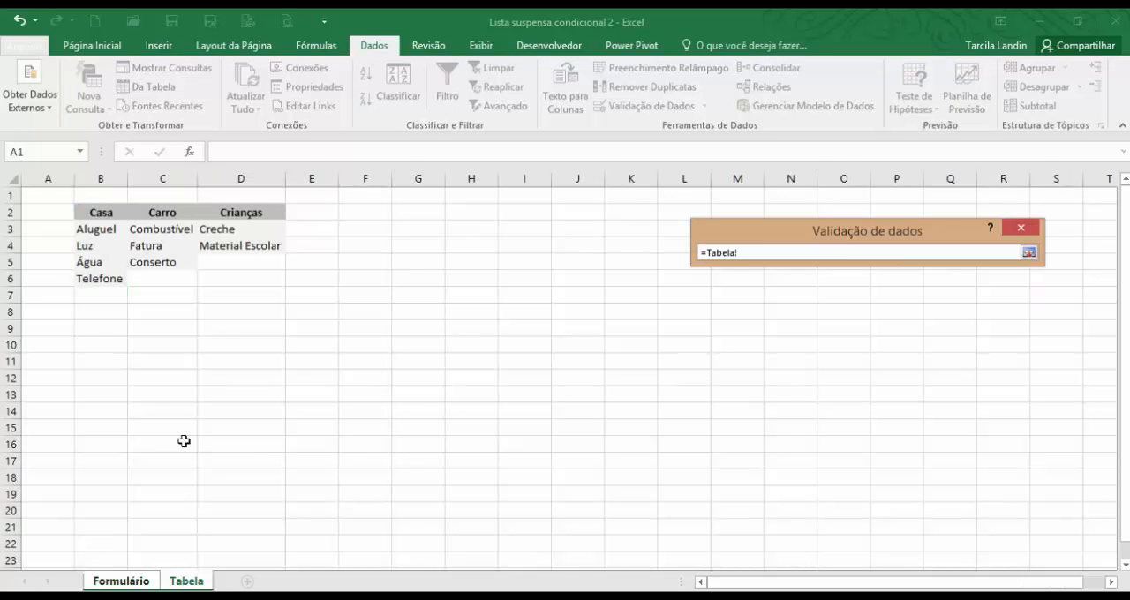
{"action": "left_click_drag", "start_coordinate": [91, 213], "coordinate": [244, 213]}
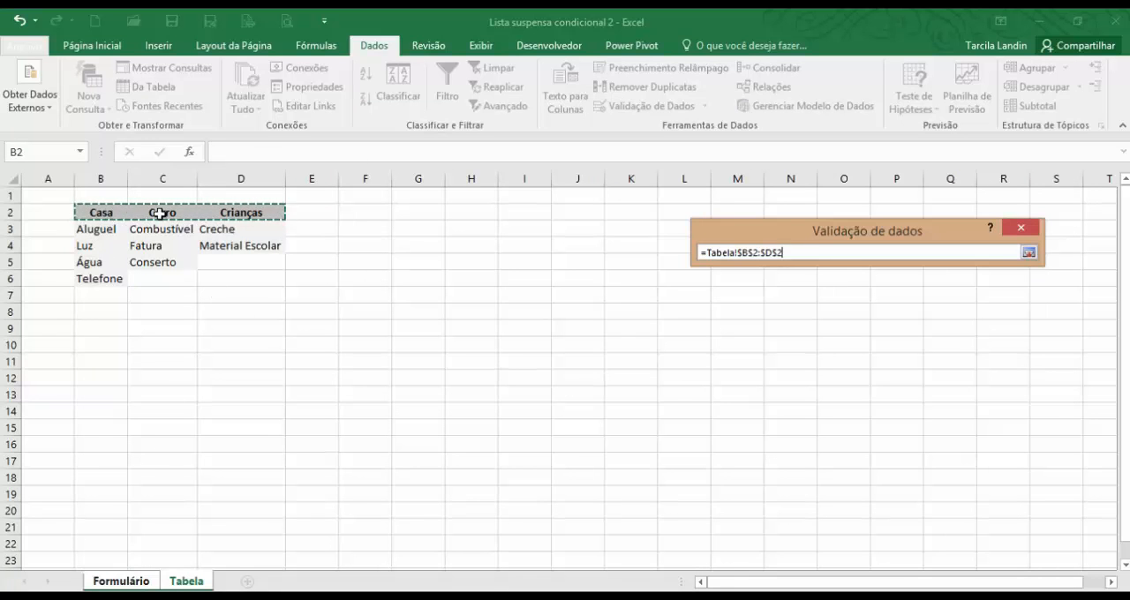
{"action": "left_click", "coordinate": [1028, 254]}
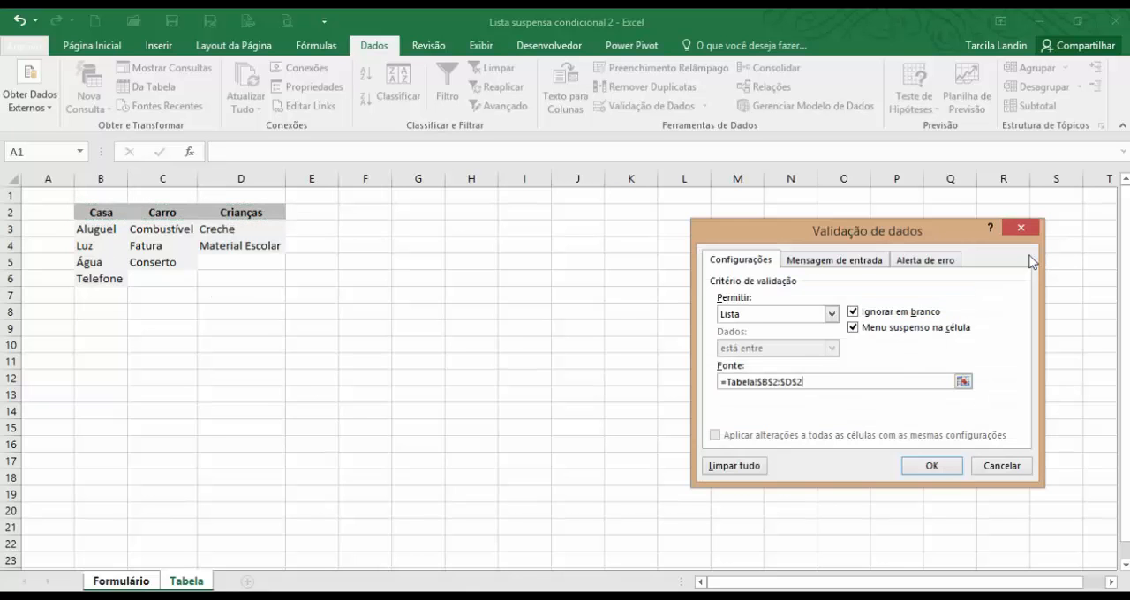
{"action": "left_click", "coordinate": [853, 312]}
{"action": "left_click", "coordinate": [934, 466]}
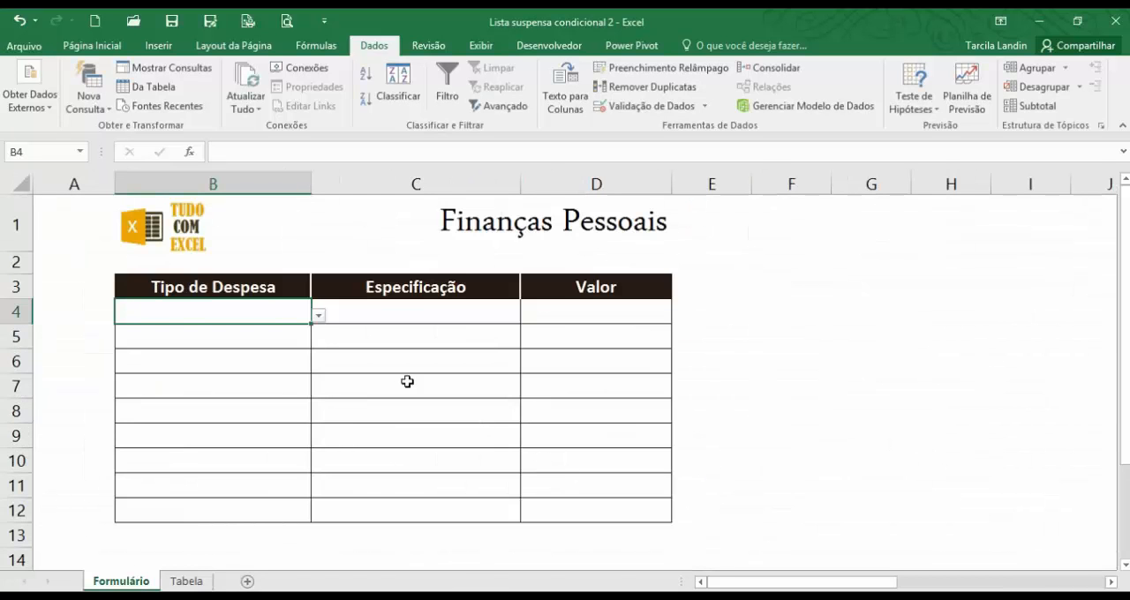
Test the drop-down list in B4 by choosing Casa, Carro and Crianças in turn, and clear the cell.
{"action": "left_click", "coordinate": [320, 317]}
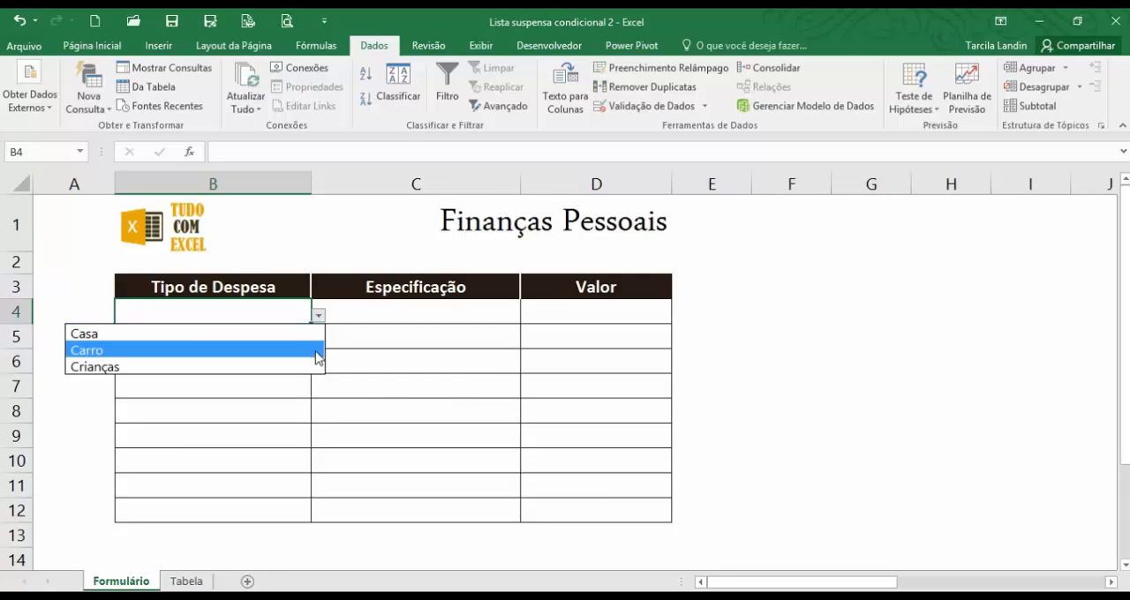
{"action": "left_click", "coordinate": [99, 336]}
{"action": "left_click", "coordinate": [320, 316]}
{"action": "left_click", "coordinate": [271, 350]}
{"action": "left_click", "coordinate": [319, 315]}
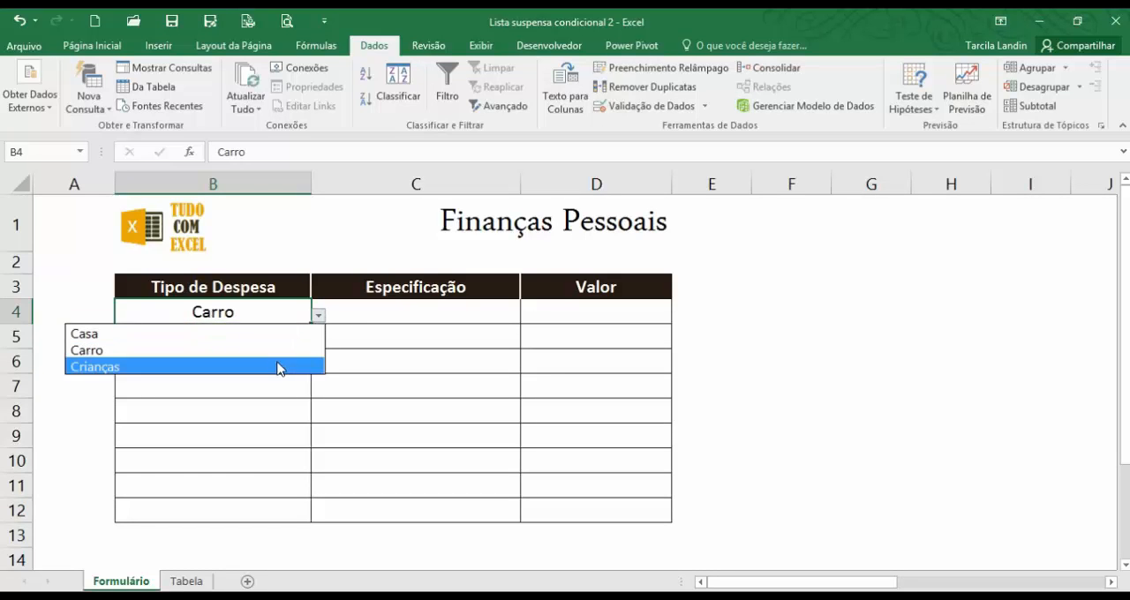
{"action": "left_click", "coordinate": [283, 367]}
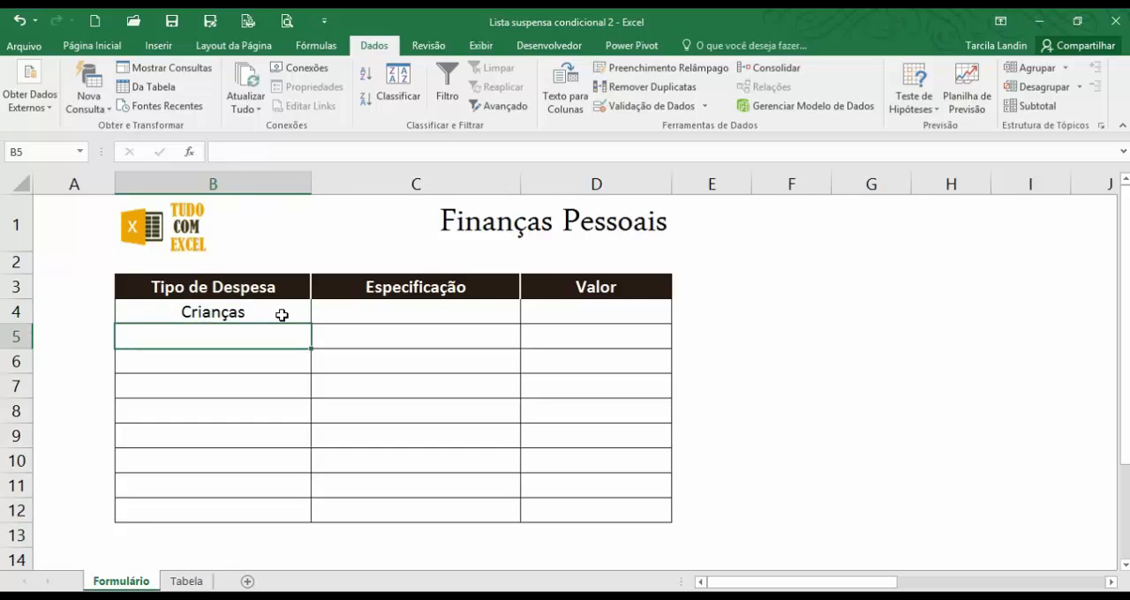
{"action": "key", "text": "Delete"}
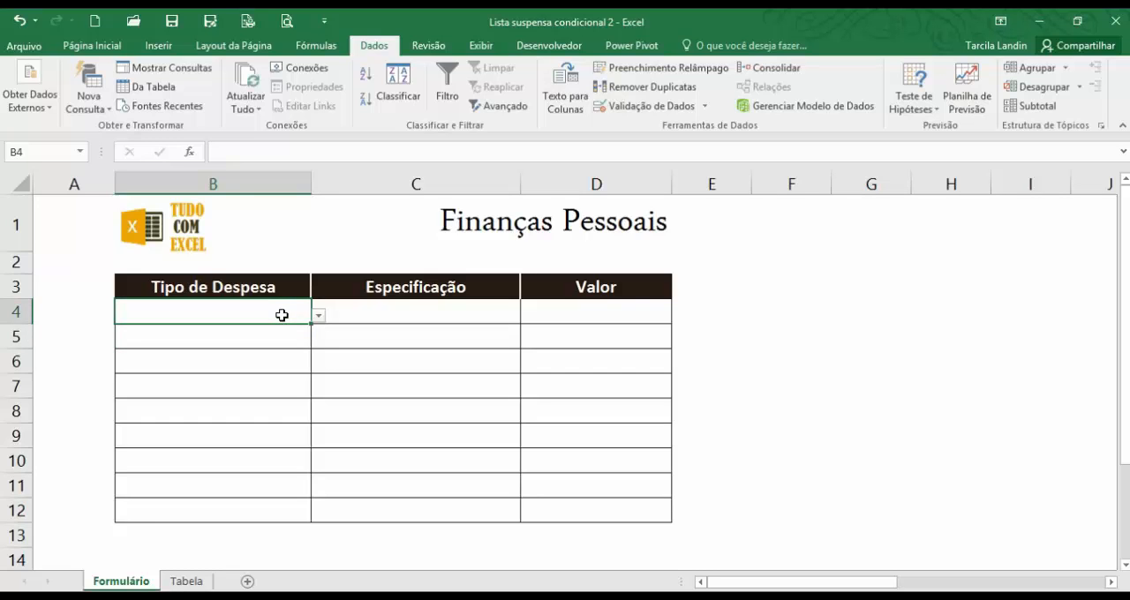
Copy the drop-down list from B4 down through B12 of the Tipo de Despesa column.
{"action": "left_click", "coordinate": [319, 318]}
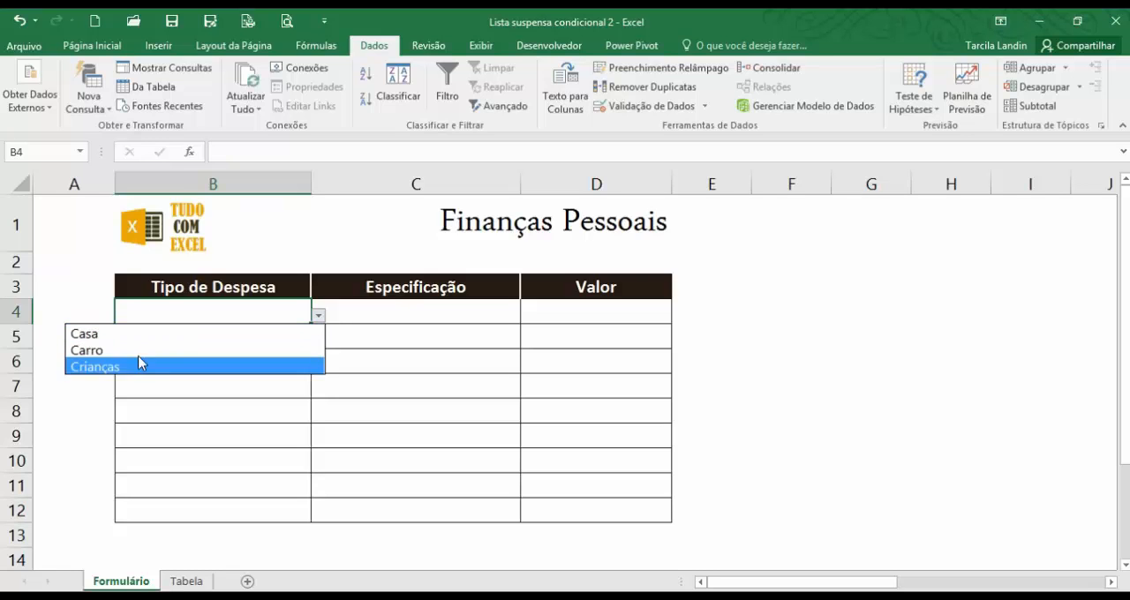
{"action": "left_click", "coordinate": [146, 318]}
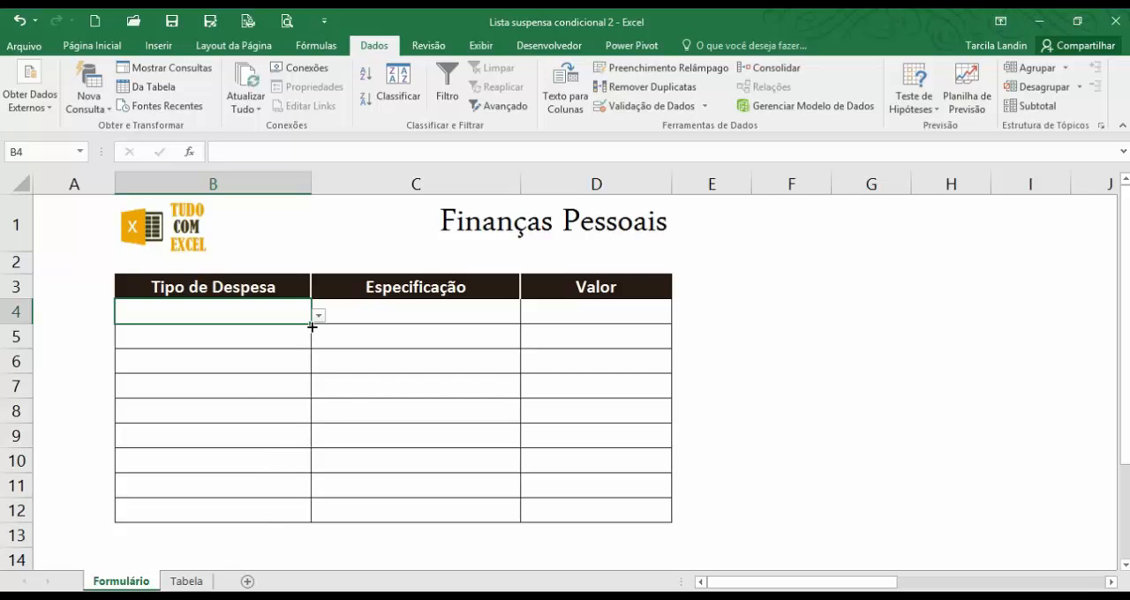
{"action": "left_click_drag", "start_coordinate": [312, 327], "coordinate": [313, 518]}
Check the copied drop-down lists in cells B8, B6 and B5 of the Tipo de Despesa column.
{"action": "left_click", "coordinate": [265, 411]}
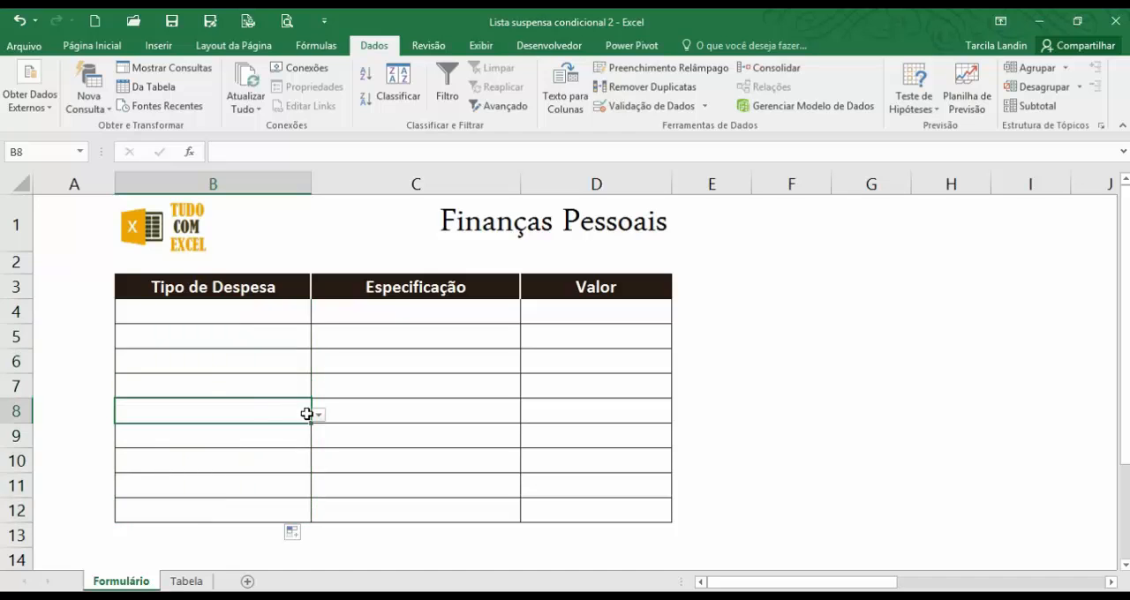
{"action": "left_click", "coordinate": [318, 415]}
{"action": "left_click", "coordinate": [277, 366]}
{"action": "left_click", "coordinate": [277, 365]}
{"action": "left_click", "coordinate": [318, 364]}
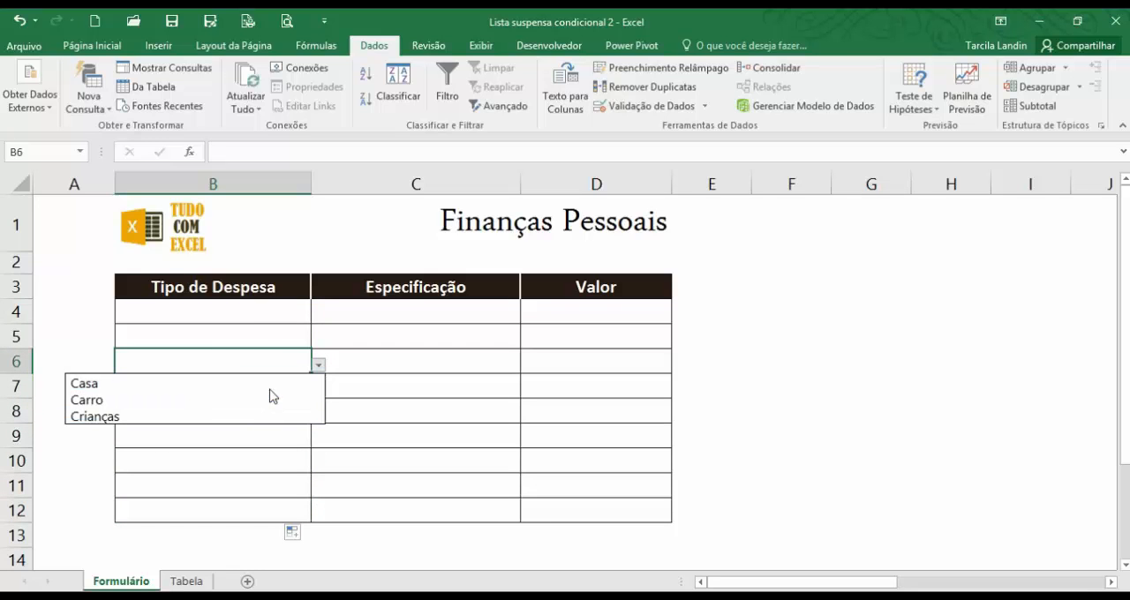
{"action": "left_click", "coordinate": [277, 356]}
{"action": "left_click", "coordinate": [273, 333]}
{"action": "left_click", "coordinate": [318, 340]}
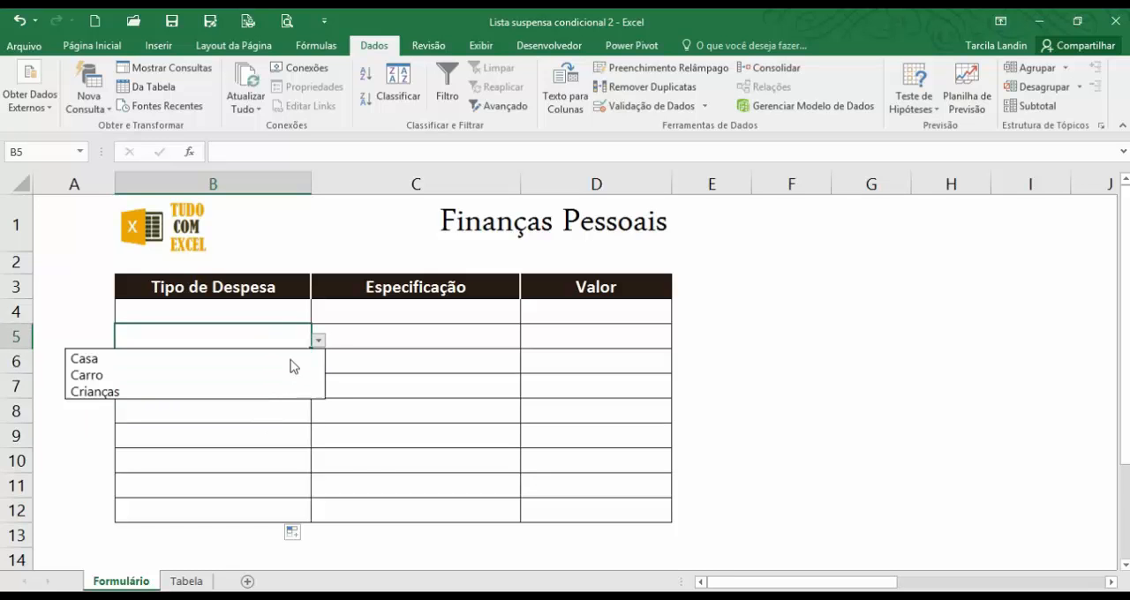
{"action": "left_click", "coordinate": [267, 309]}
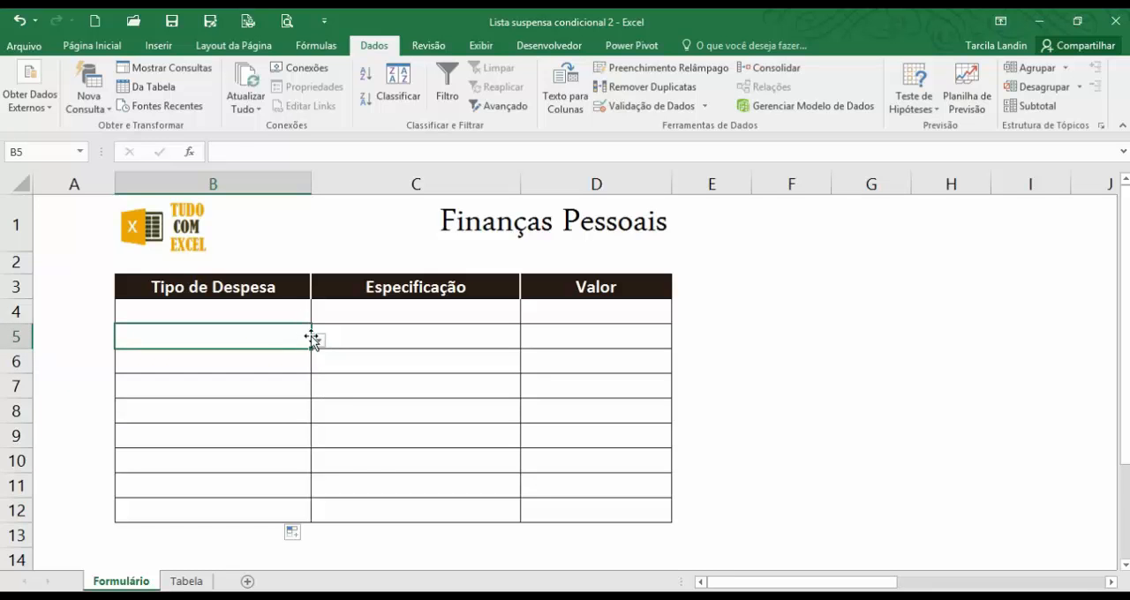
Choose Carro in B5 and Casa in B4 from their drop-down lists.
{"action": "left_click", "coordinate": [318, 339]}
{"action": "left_click", "coordinate": [289, 374]}
{"action": "left_click", "coordinate": [292, 315]}
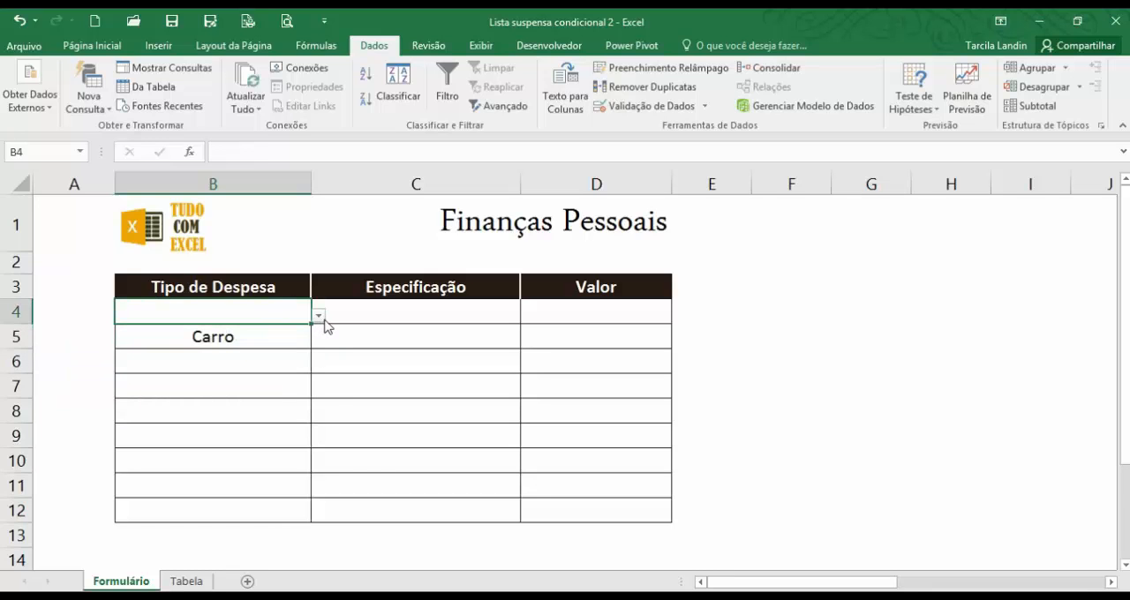
{"action": "left_click", "coordinate": [320, 318]}
{"action": "left_click", "coordinate": [313, 333]}
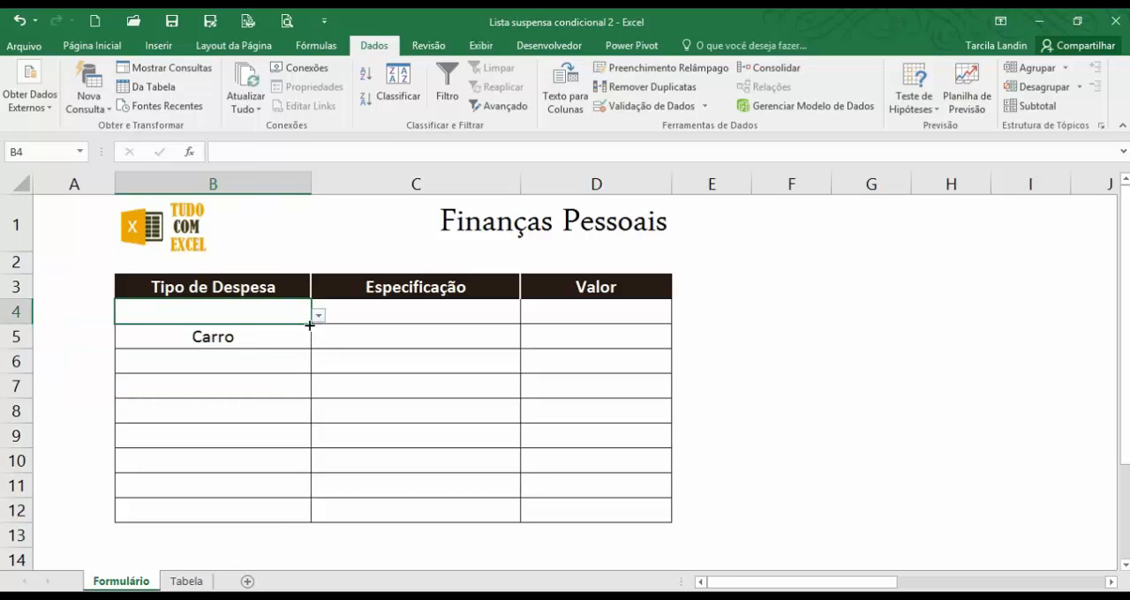
{"action": "left_click", "coordinate": [345, 355]}
{"action": "left_click", "coordinate": [366, 491]}
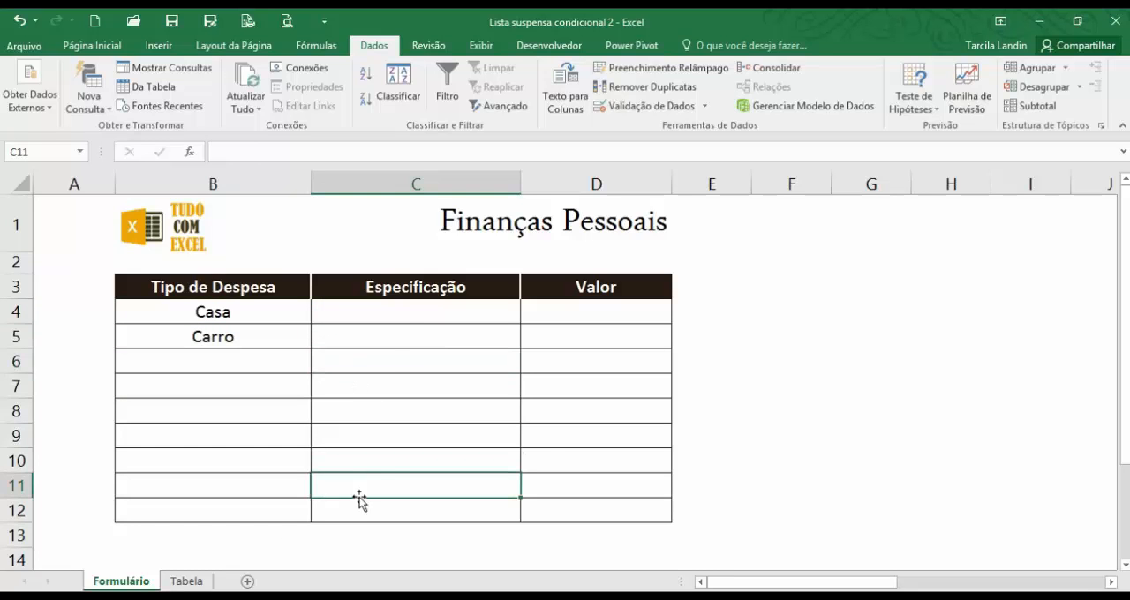
{"action": "left_click", "coordinate": [401, 319]}
{"action": "key", "text": "Down"}
{"action": "key", "text": "Down"}
{"action": "key", "text": "Down"}
{"action": "key", "text": "Down"}
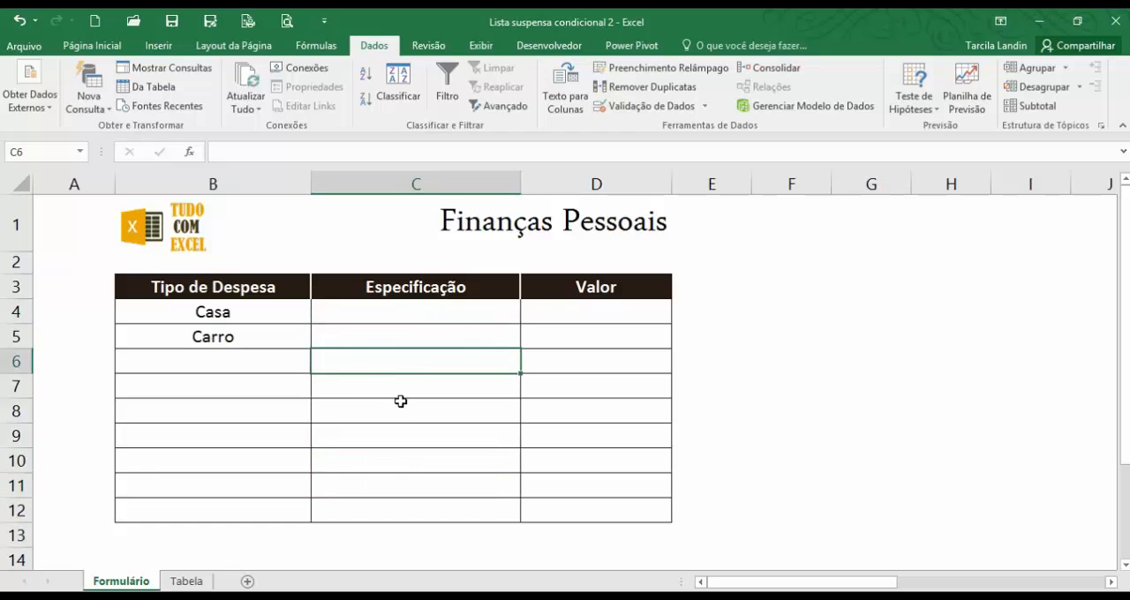
{"action": "left_click", "coordinate": [399, 438]}
{"action": "left_click", "coordinate": [402, 491]}
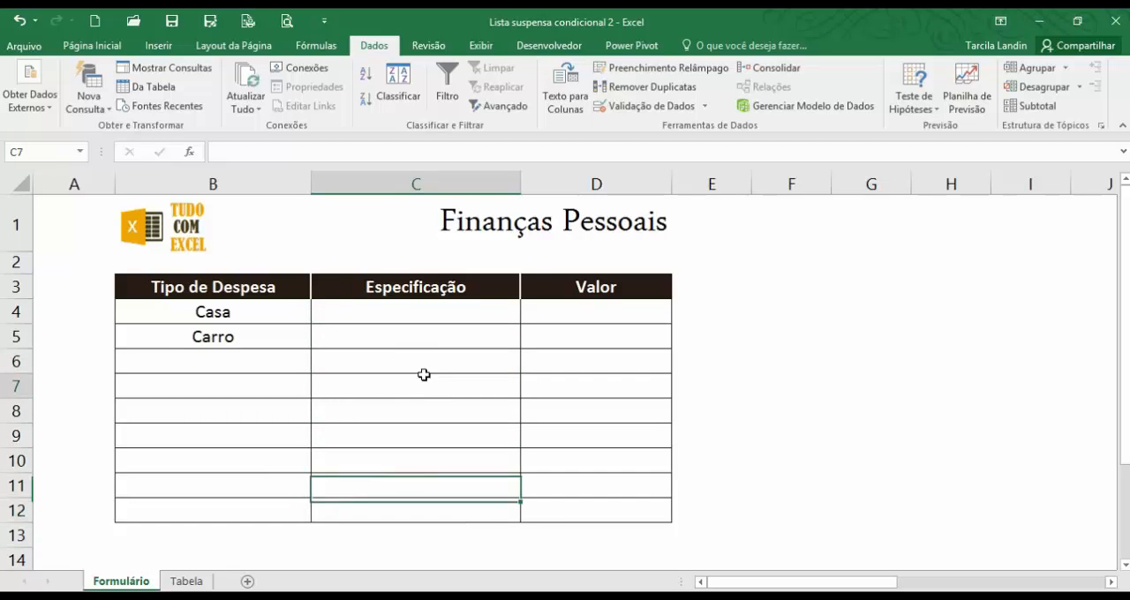
{"action": "left_click", "coordinate": [425, 312]}
{"action": "left_click", "coordinate": [397, 336]}
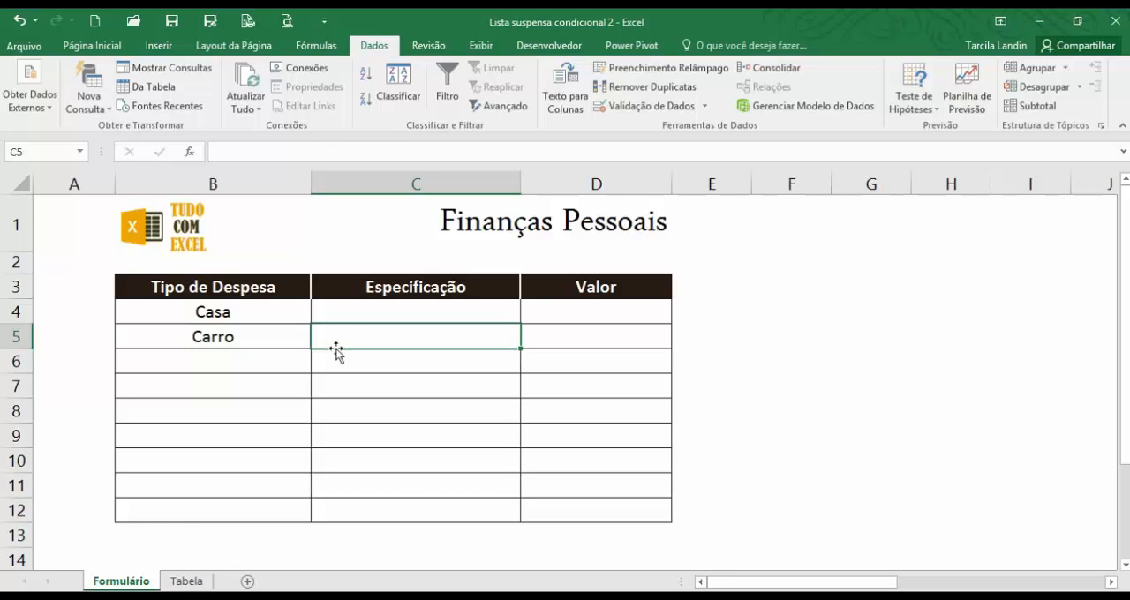
Insert two blank columns between Tipo de Despesa and Especificação.
{"action": "left_click", "coordinate": [333, 178]}
{"action": "left_click", "coordinate": [371, 293]}
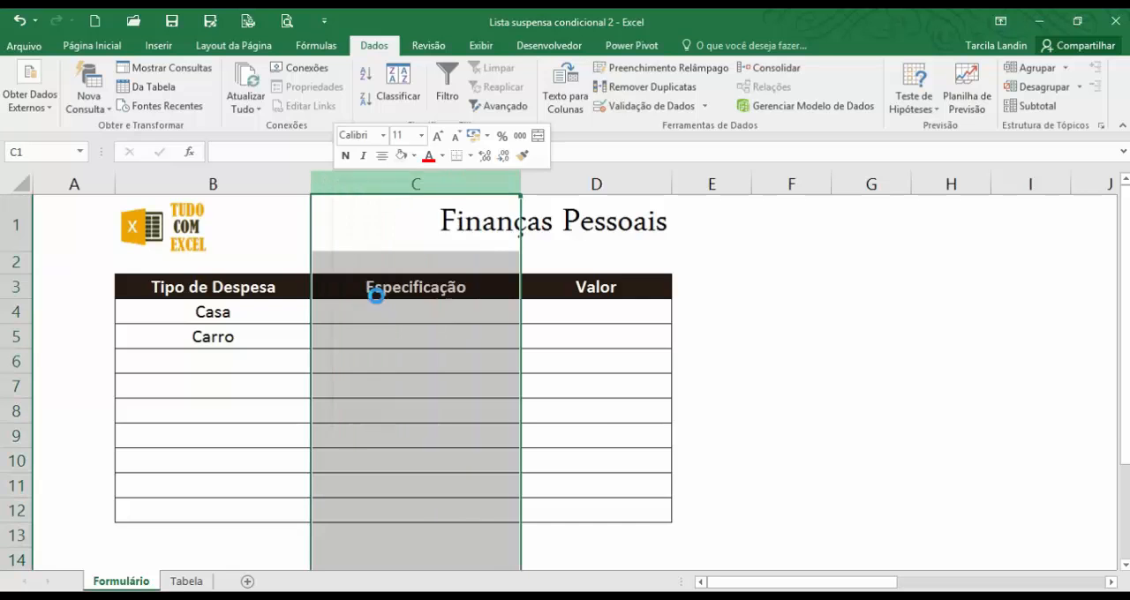
{"action": "right_click", "coordinate": [388, 185]}
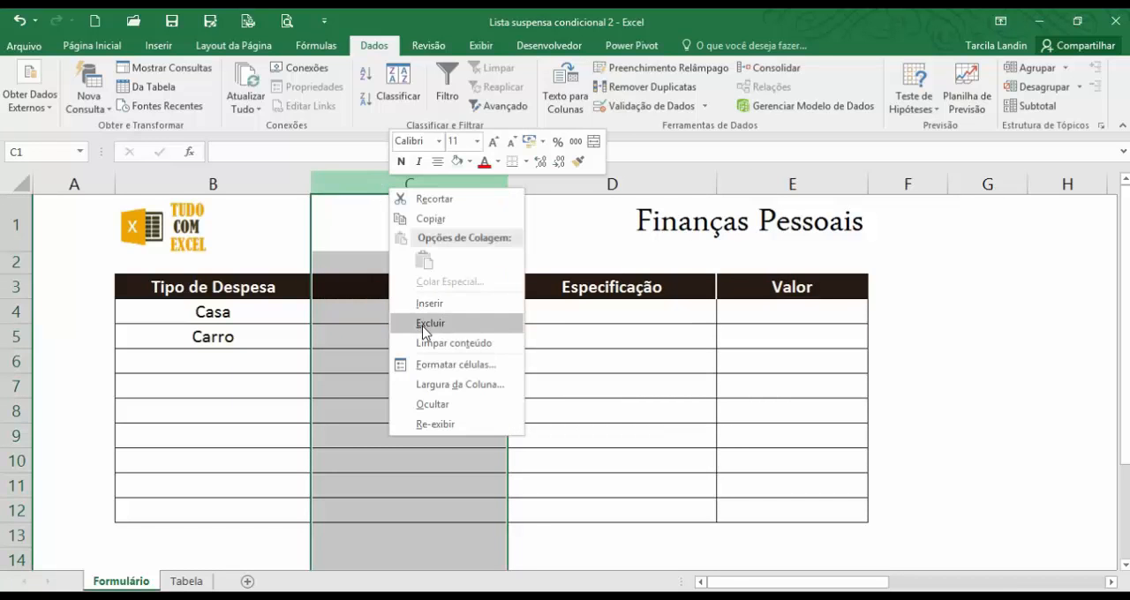
{"action": "left_click", "coordinate": [434, 301]}
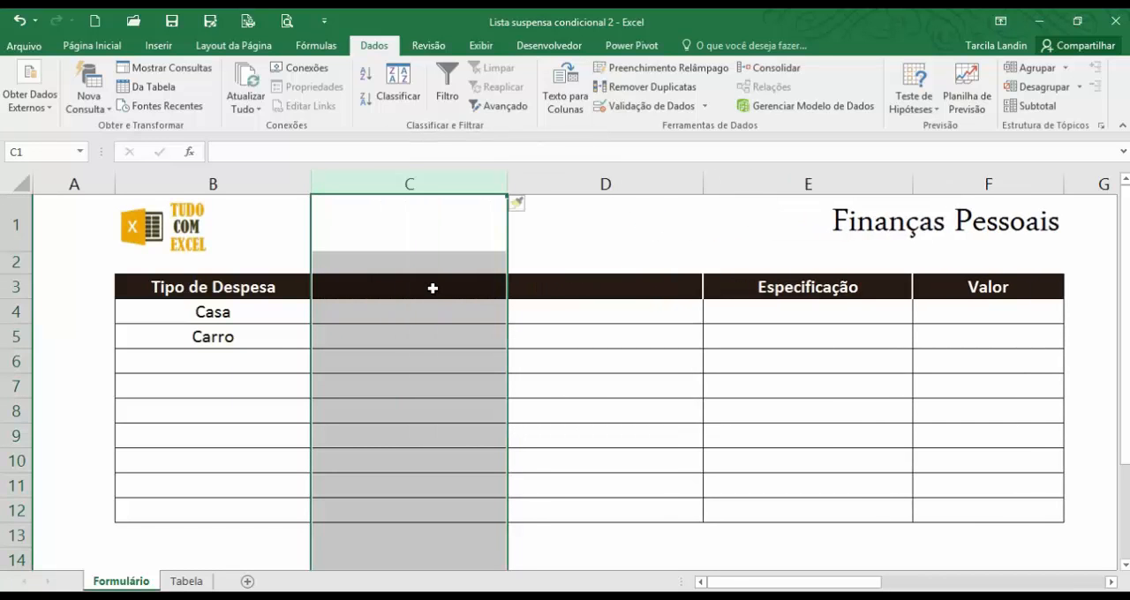
Enter the headers Colunas in C3 and Altura in D3 for the two inserted columns.
{"action": "left_click", "coordinate": [433, 288]}
{"action": "type", "text": "C"}
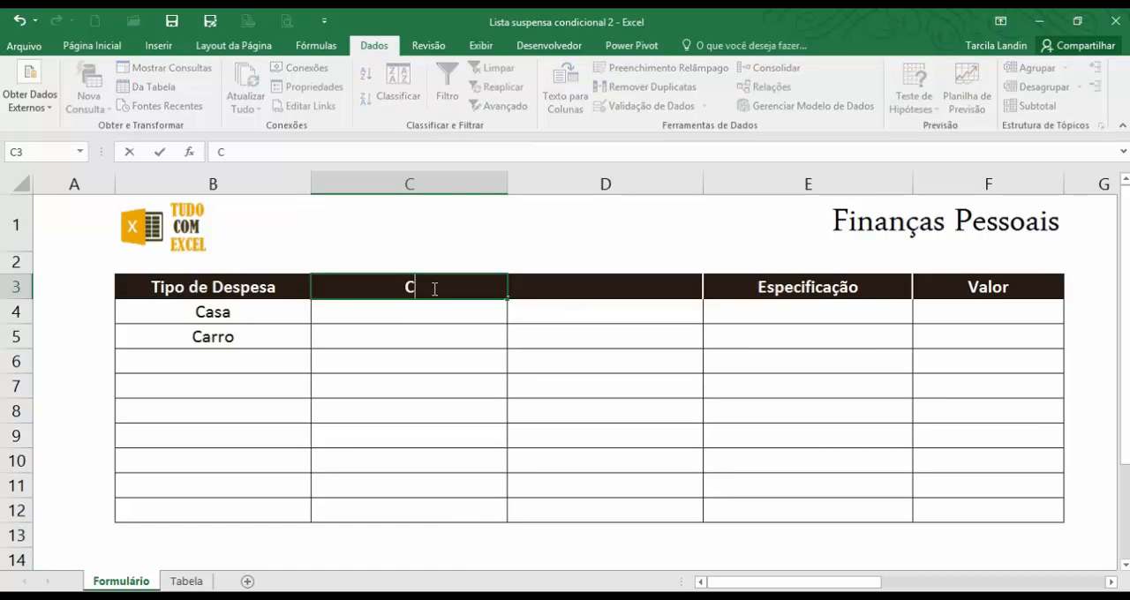
{"action": "type", "text": "olunas"}
{"action": "key", "text": "Up"}
{"action": "key", "text": "Down"}
{"action": "key", "text": "Right"}
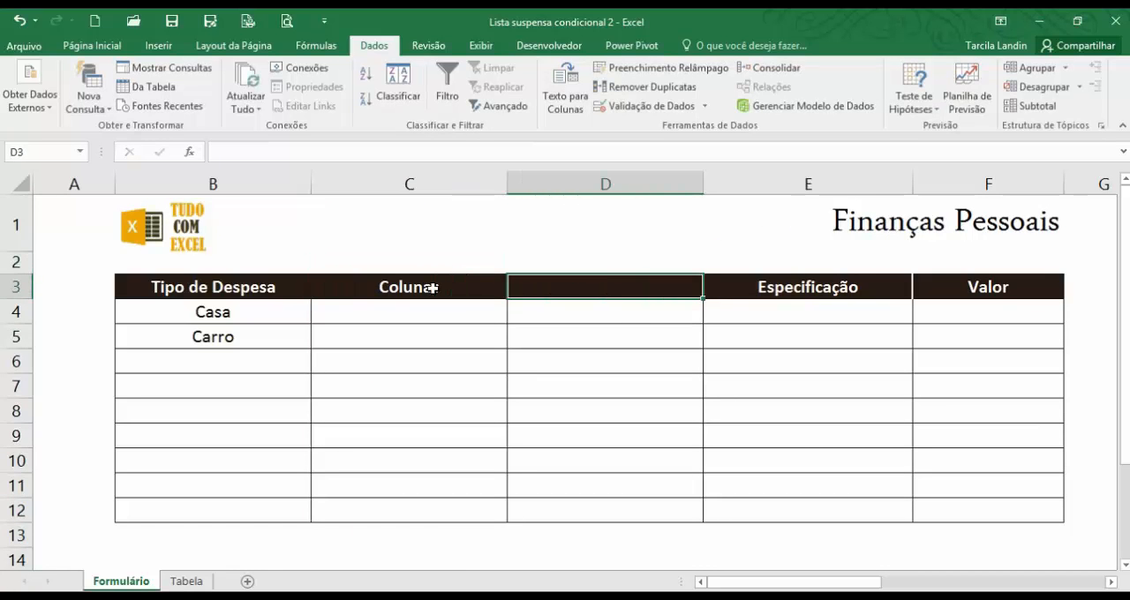
{"action": "type", "text": "Altura"}
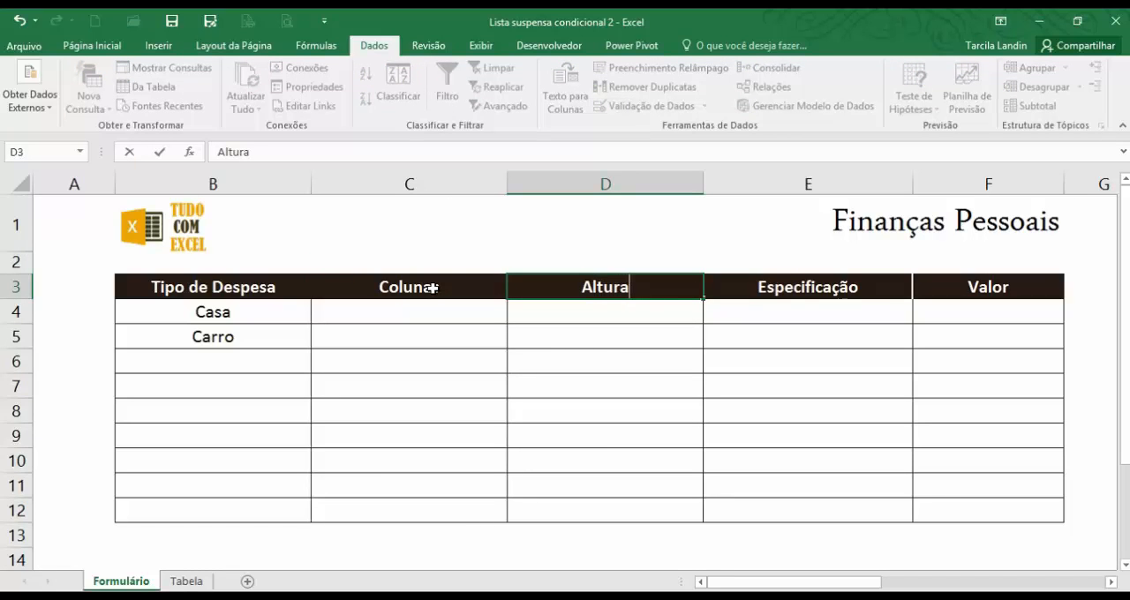
{"action": "key", "text": "Return"}
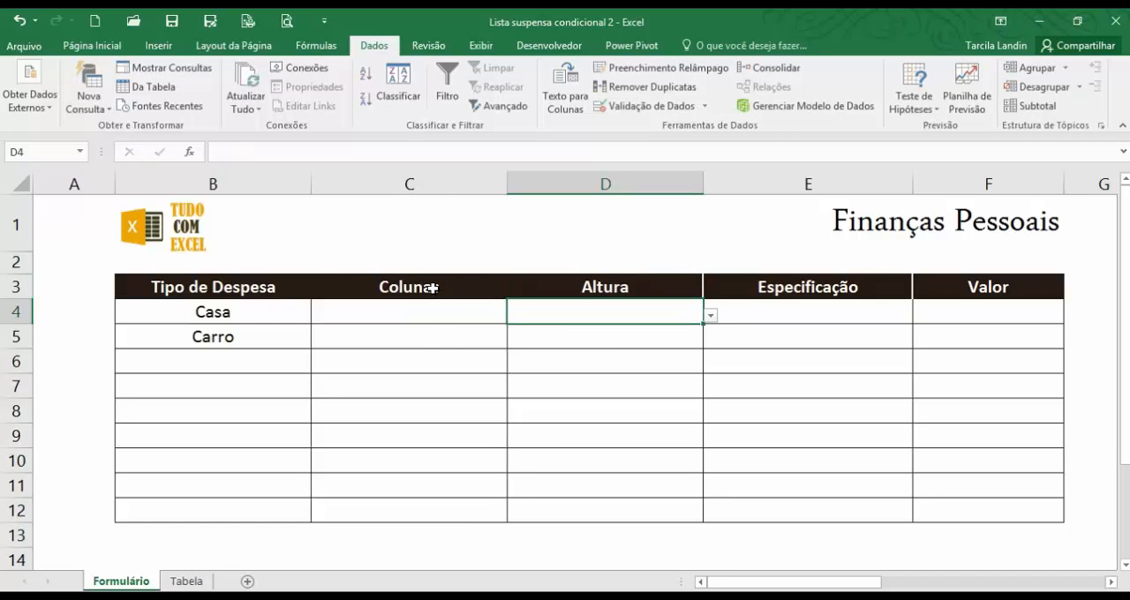
Remove the inherited drop-down lists from C4:D12 by setting the data validation to allow Qualquer valor.
{"action": "left_click", "coordinate": [452, 318]}
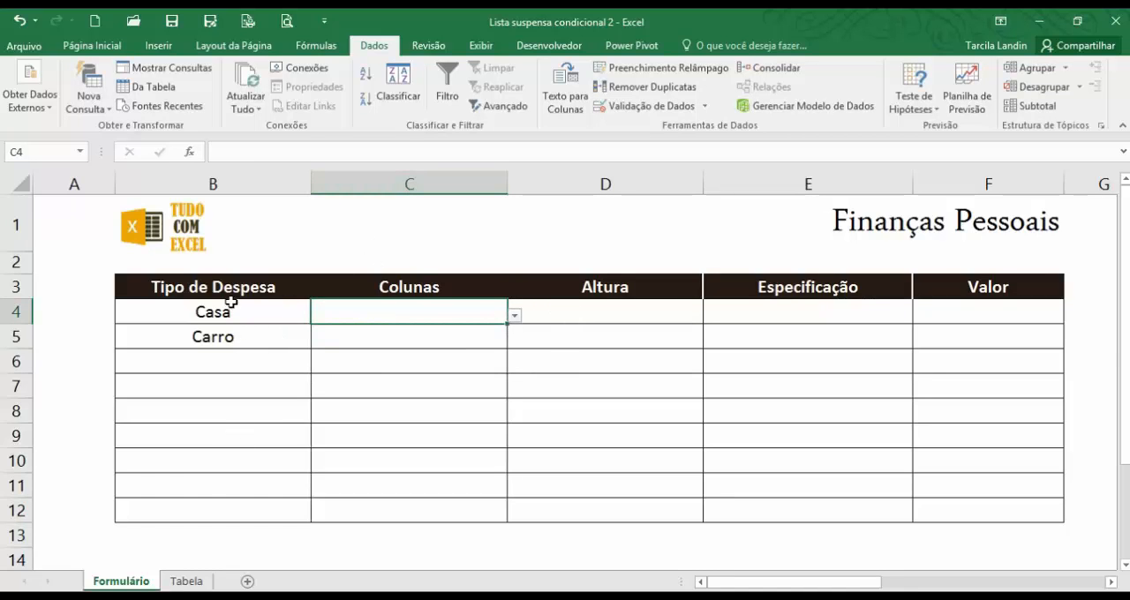
{"action": "left_click", "coordinate": [374, 431]}
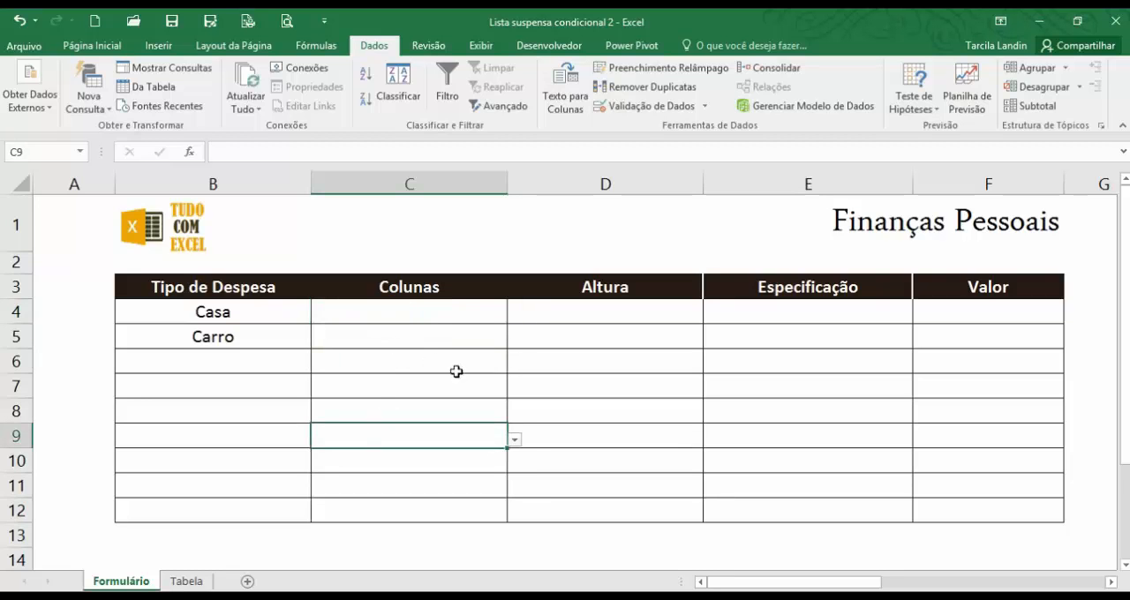
{"action": "left_click", "coordinate": [516, 439]}
{"action": "left_click", "coordinate": [516, 440]}
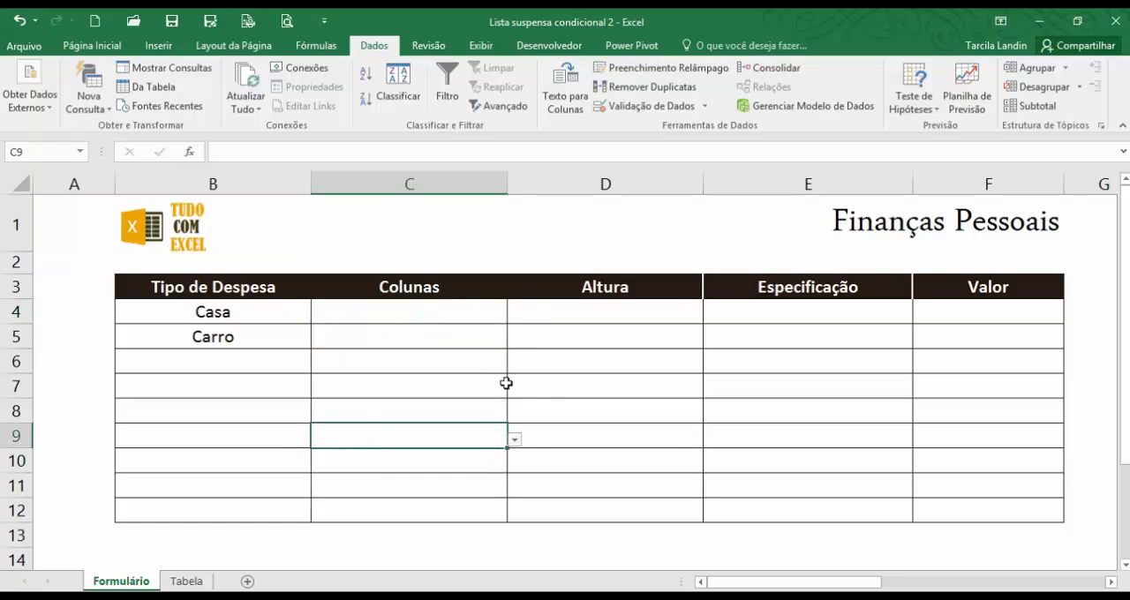
{"action": "left_click", "coordinate": [454, 316]}
{"action": "left_click_drag", "start_coordinate": [485, 357], "coordinate": [575, 504]}
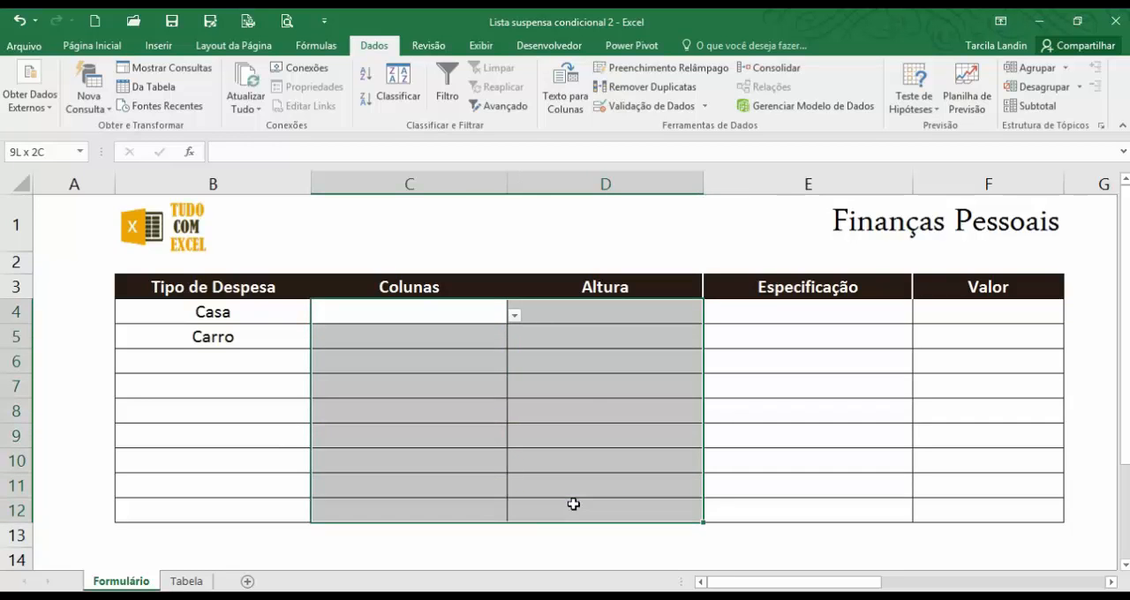
{"action": "left_click", "coordinate": [707, 107]}
{"action": "left_click", "coordinate": [664, 125]}
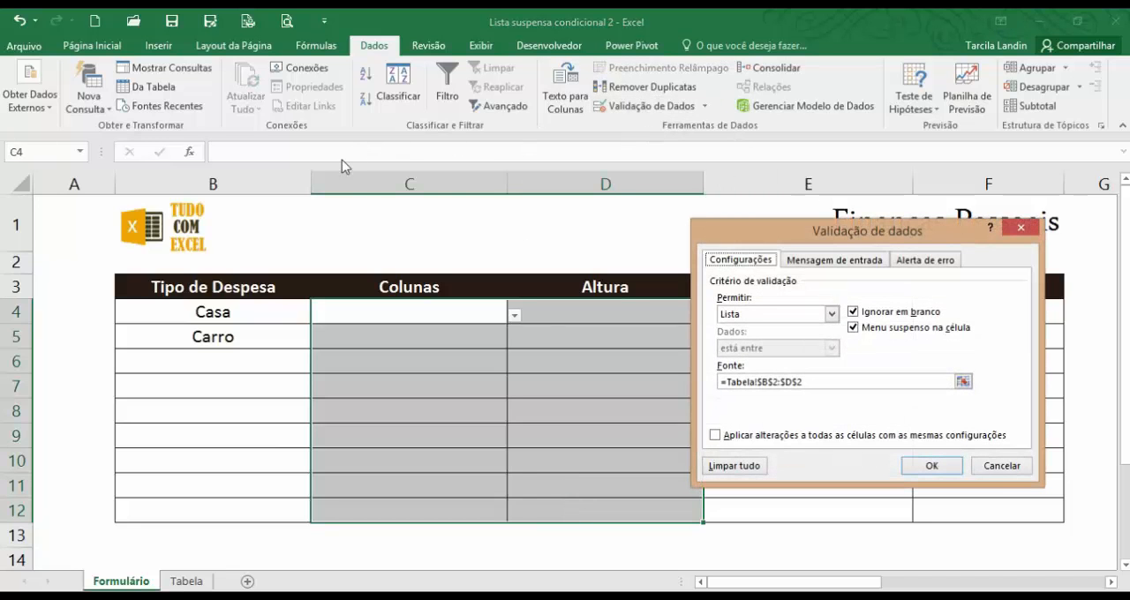
{"action": "left_click", "coordinate": [754, 316]}
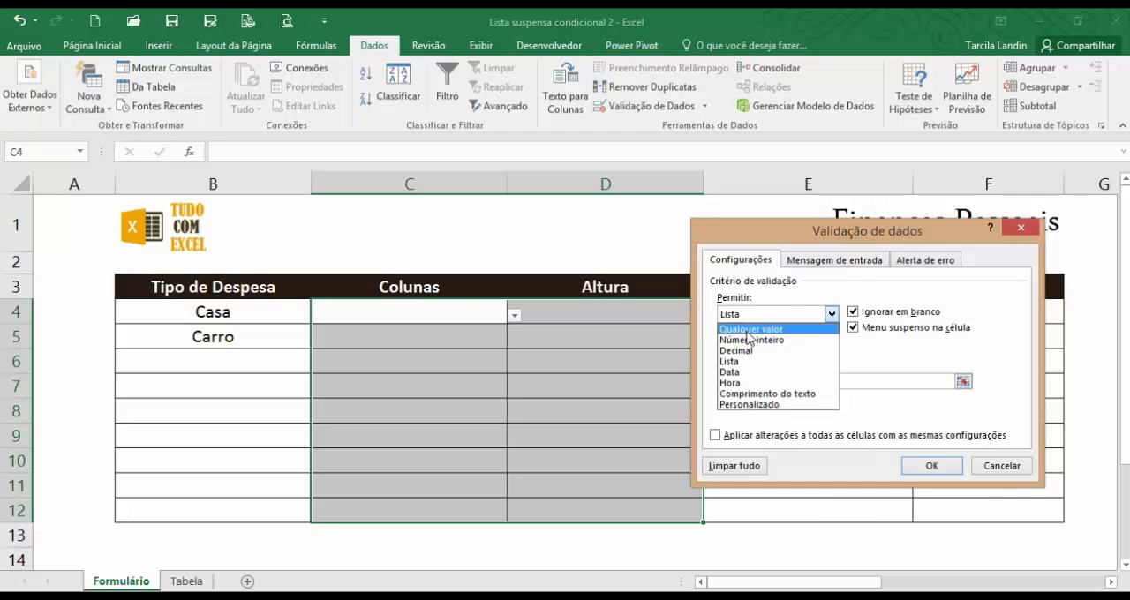
{"action": "left_click", "coordinate": [753, 328]}
{"action": "left_click", "coordinate": [931, 465]}
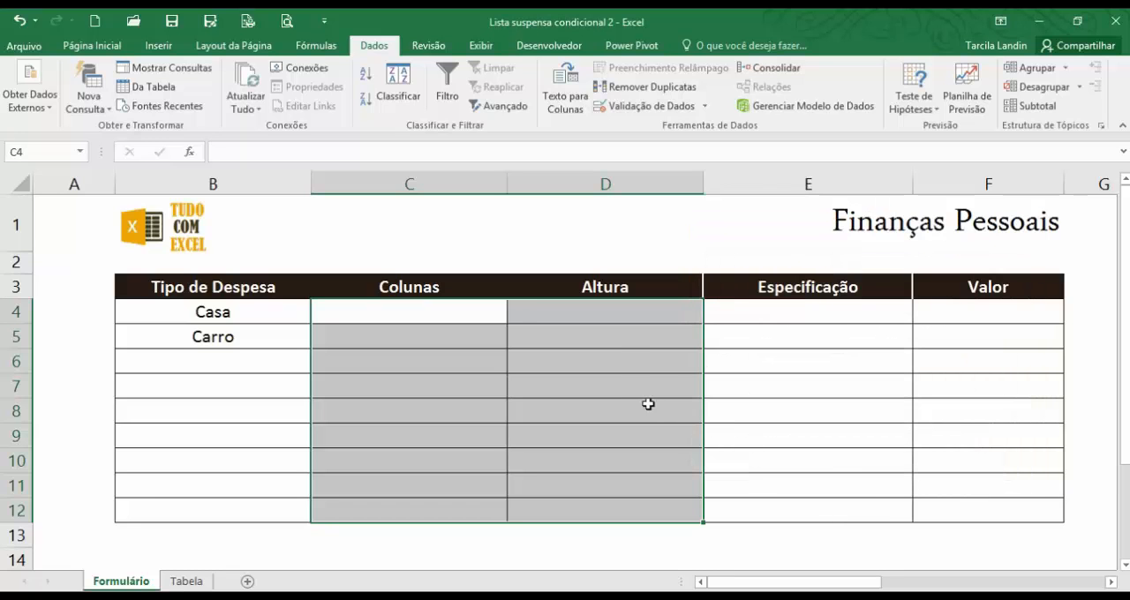
Check several cells in the Colunas and Altura columns for any remaining drop-down lists.
{"action": "left_click", "coordinate": [493, 393]}
{"action": "left_click", "coordinate": [608, 382]}
{"action": "left_click", "coordinate": [610, 339]}
{"action": "left_click", "coordinate": [497, 333]}
{"action": "left_click", "coordinate": [492, 390]}
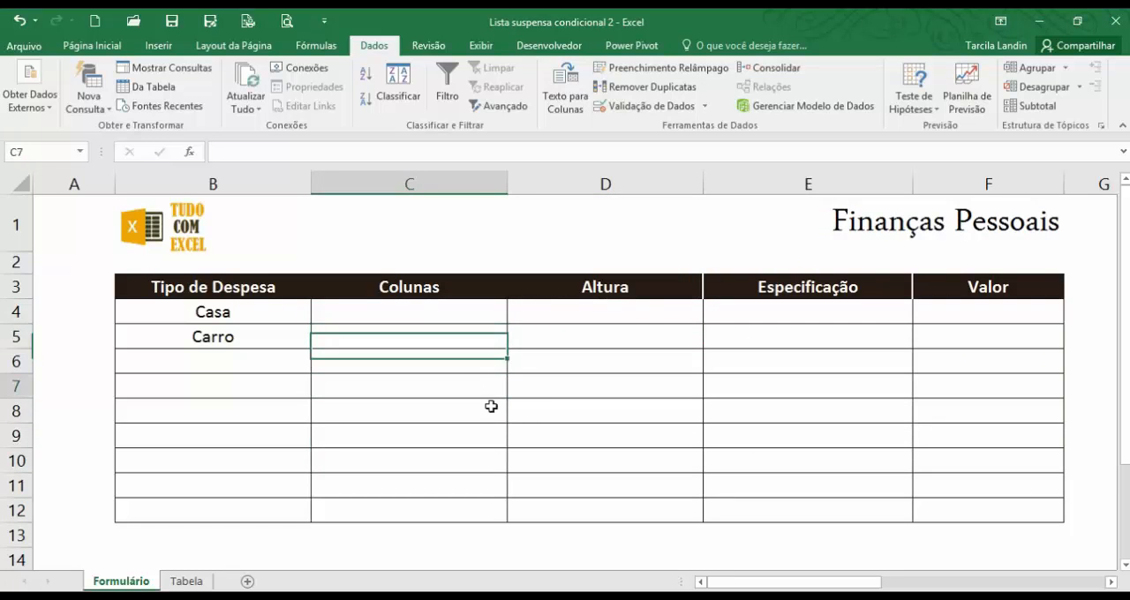
{"action": "left_click", "coordinate": [609, 428]}
{"action": "key", "text": "Up"}
{"action": "key", "text": "Up"}
{"action": "key", "text": "Up"}
{"action": "key", "text": "Up"}
{"action": "key", "text": "Up"}
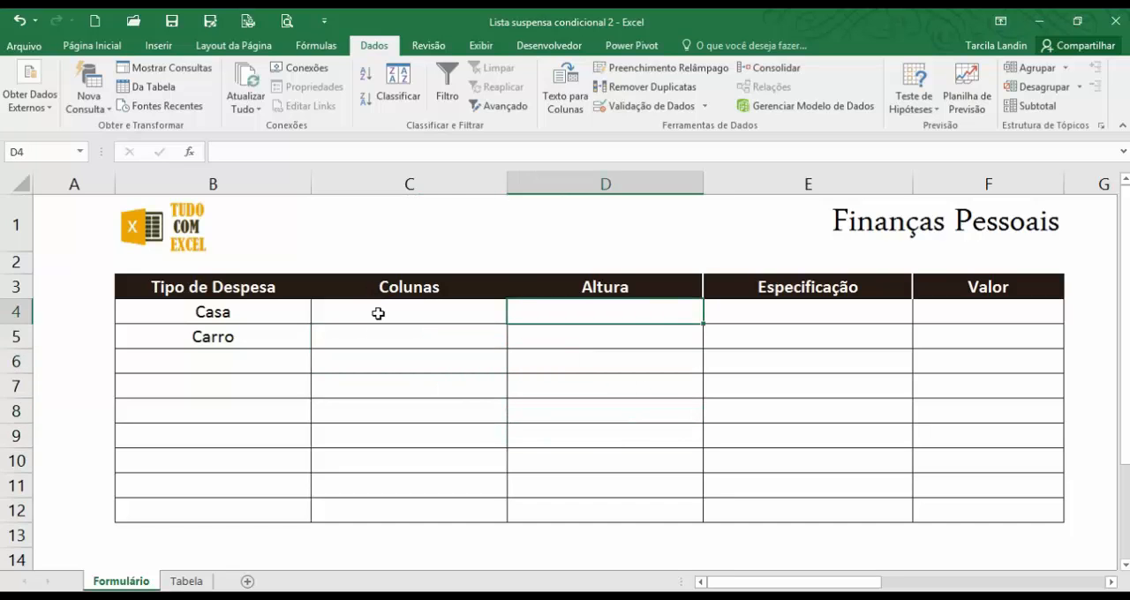
Start a CORRESP formula in C4 under Colunas with the Tipo de Despesa cell B4 as the lookup value.
{"action": "left_click", "coordinate": [378, 313]}
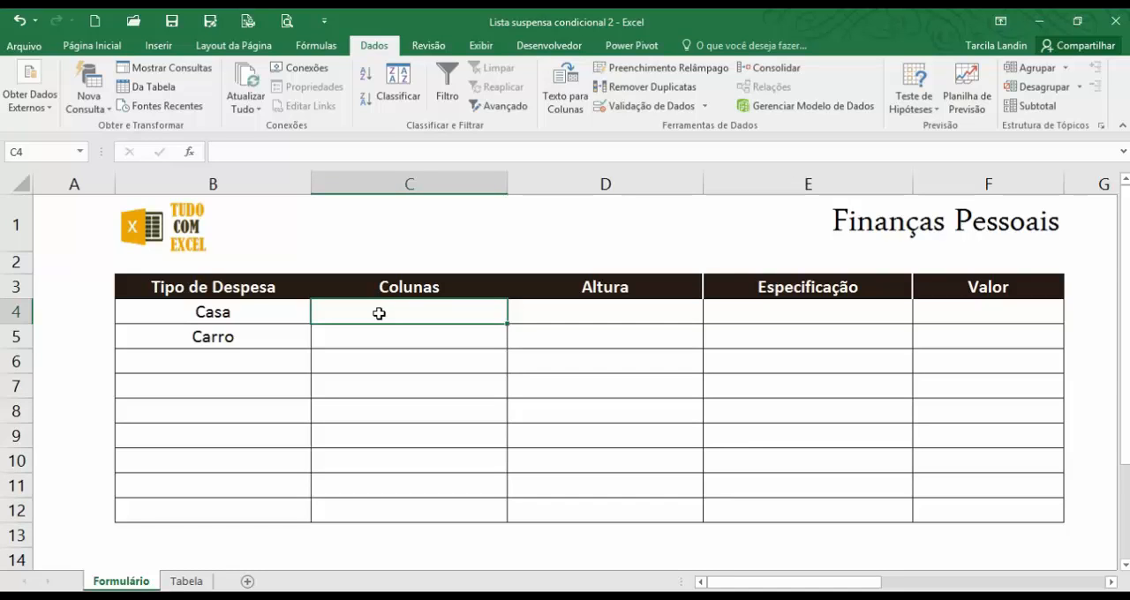
{"action": "left_click", "coordinate": [256, 314]}
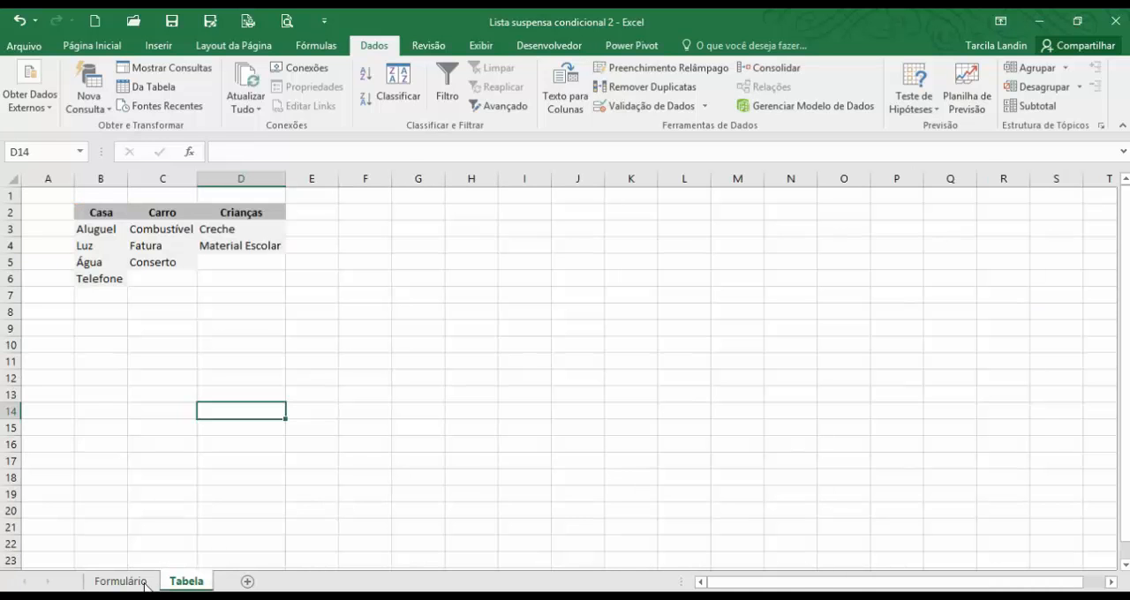
{"action": "left_click", "coordinate": [183, 582]}
{"action": "left_click", "coordinate": [132, 583]}
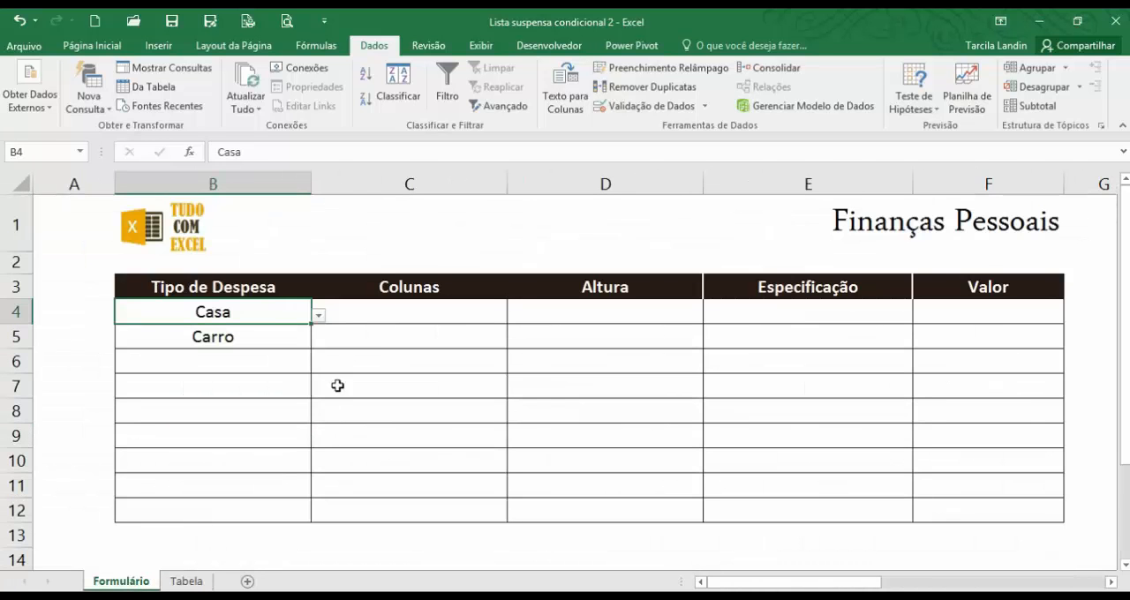
{"action": "left_click", "coordinate": [379, 319]}
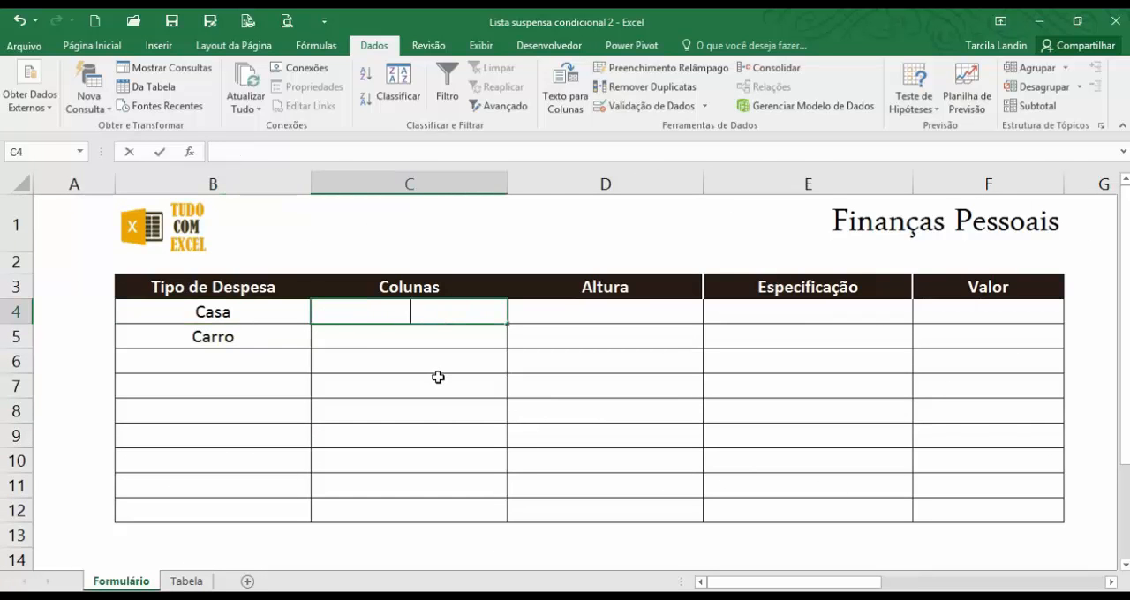
{"action": "type", "text": "=corre"}
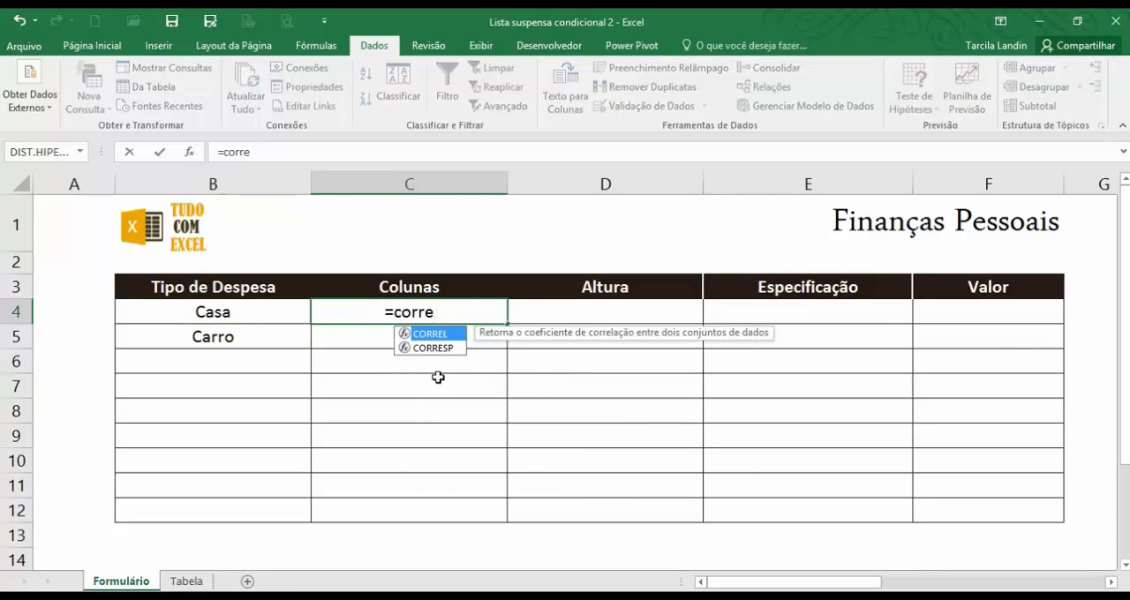
{"action": "type", "text": "sp"}
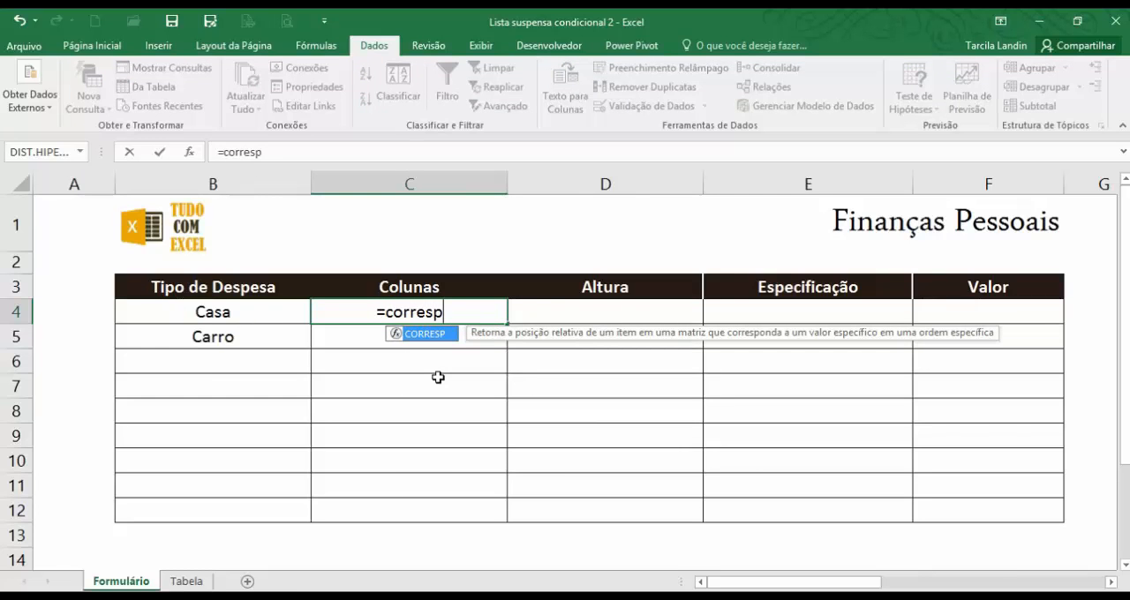
{"action": "type", "text": "("}
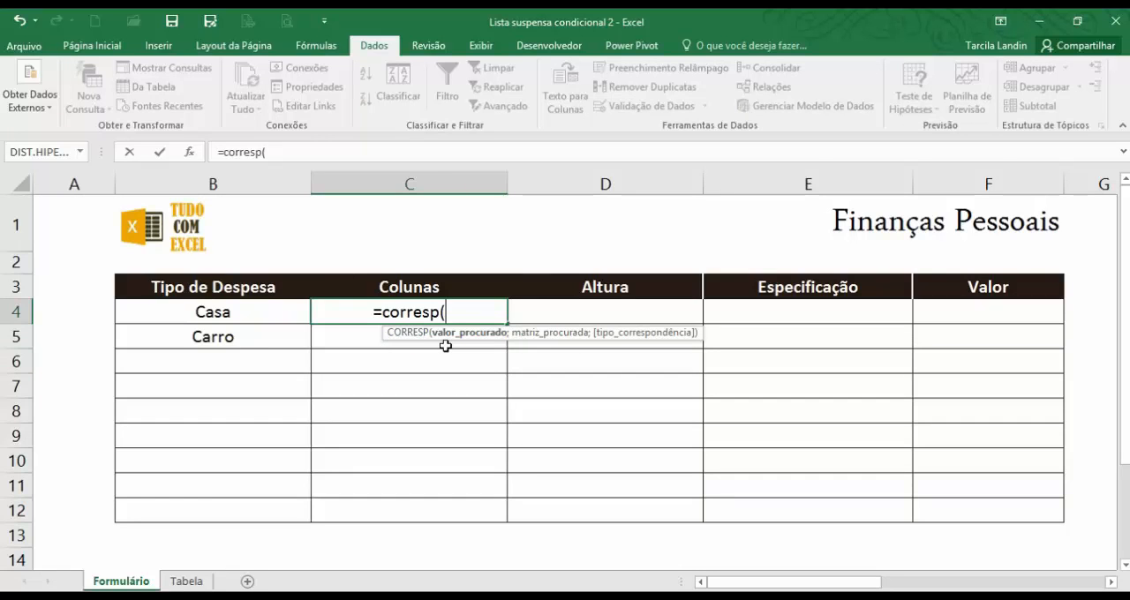
{"action": "left_click", "coordinate": [234, 311]}
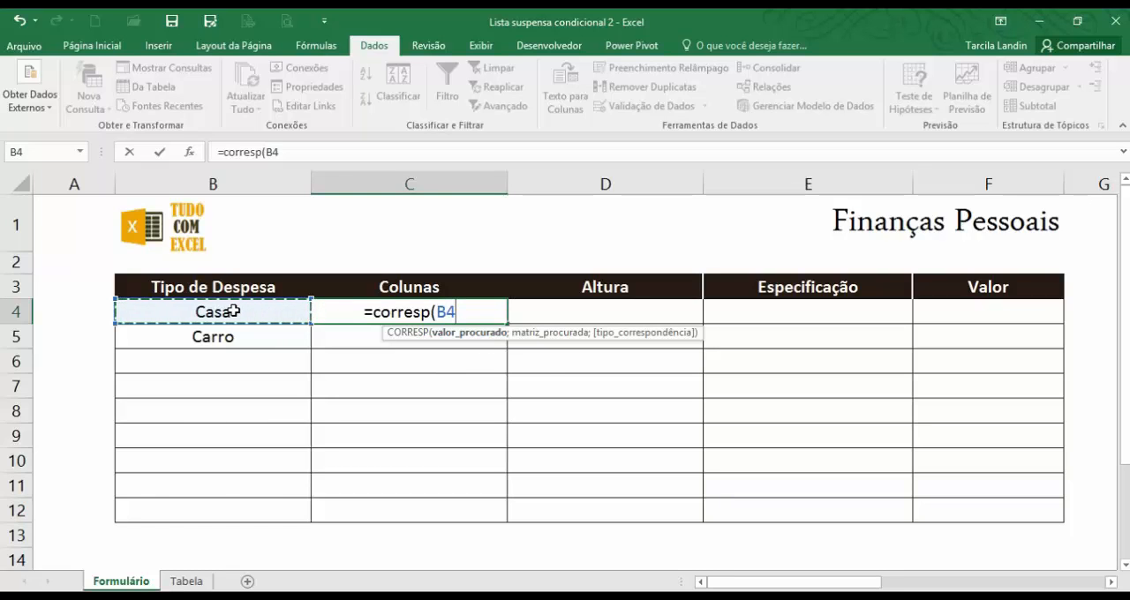
{"action": "type", "text": ";"}
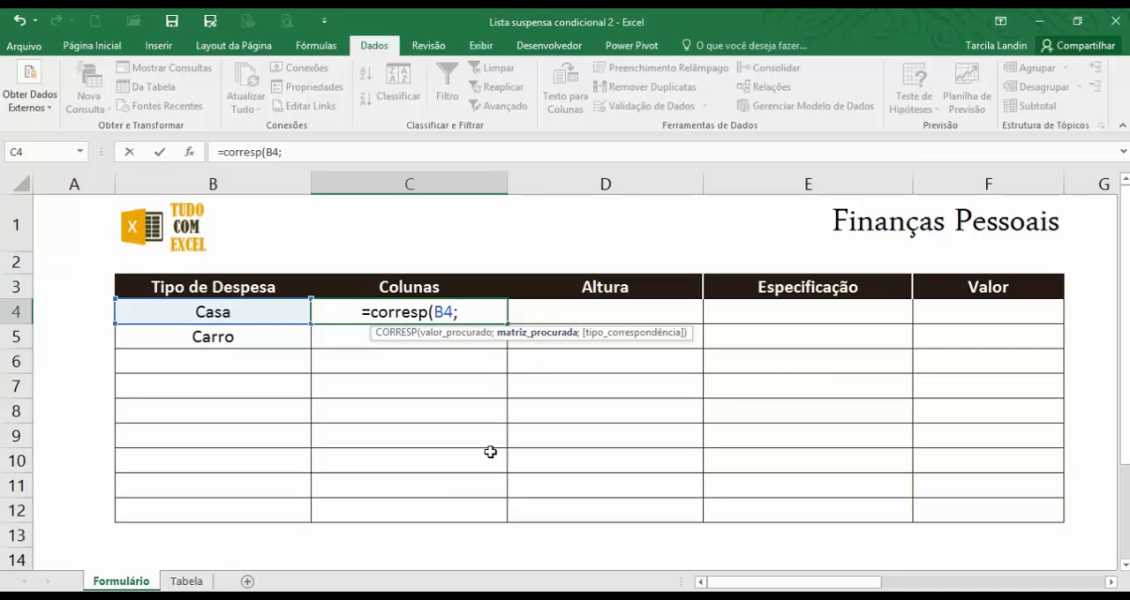
Complete the C4 formula with the absolute header range Tabela!$B$2:$D$2 as the lookup array and match type 0.
{"action": "left_click", "coordinate": [184, 582]}
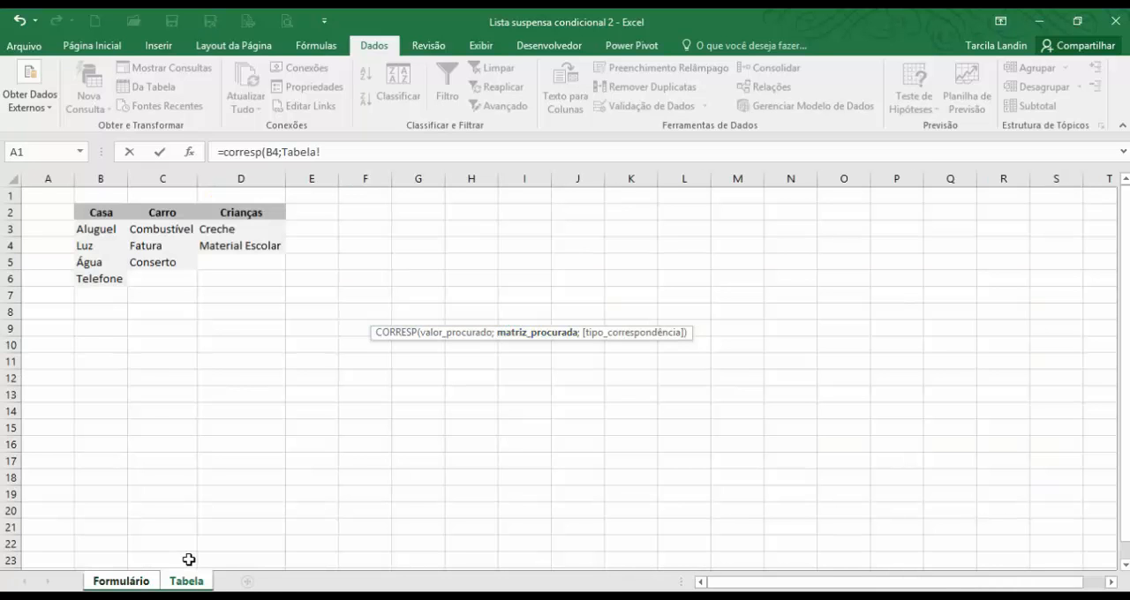
{"action": "left_click_drag", "start_coordinate": [89, 211], "coordinate": [230, 212]}
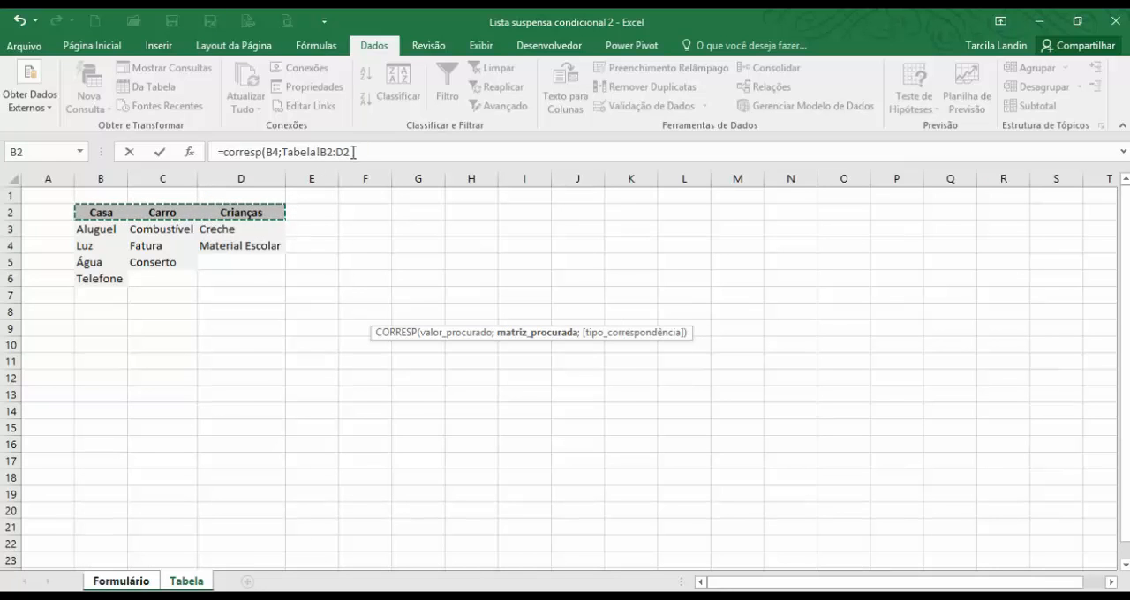
{"action": "left_click_drag", "start_coordinate": [353, 152], "coordinate": [326, 152]}
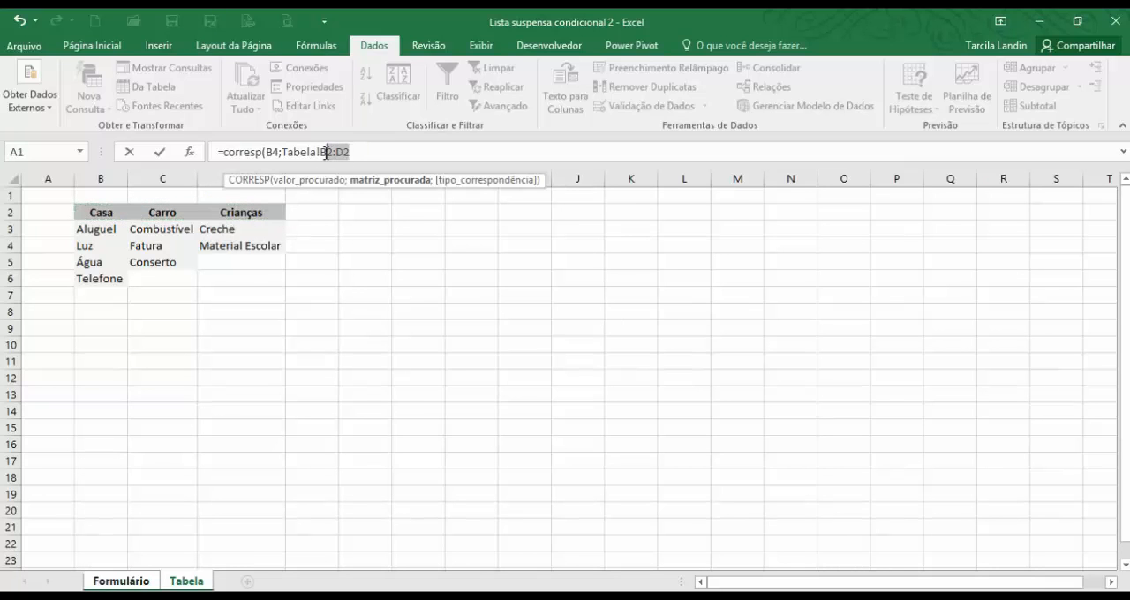
{"action": "key", "text": "F4"}
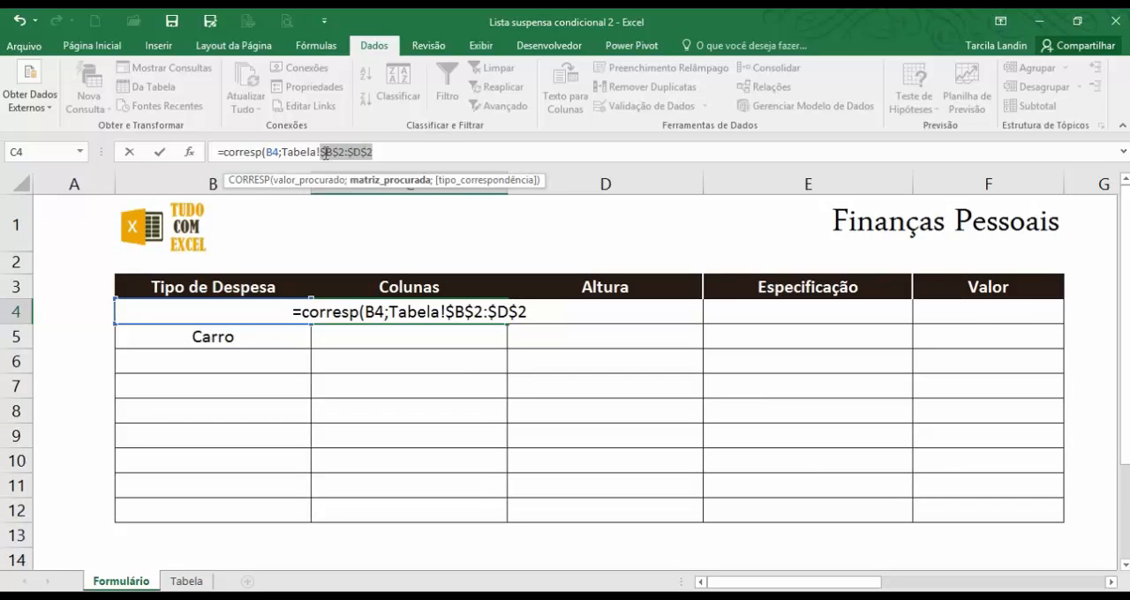
{"action": "left_click", "coordinate": [384, 149]}
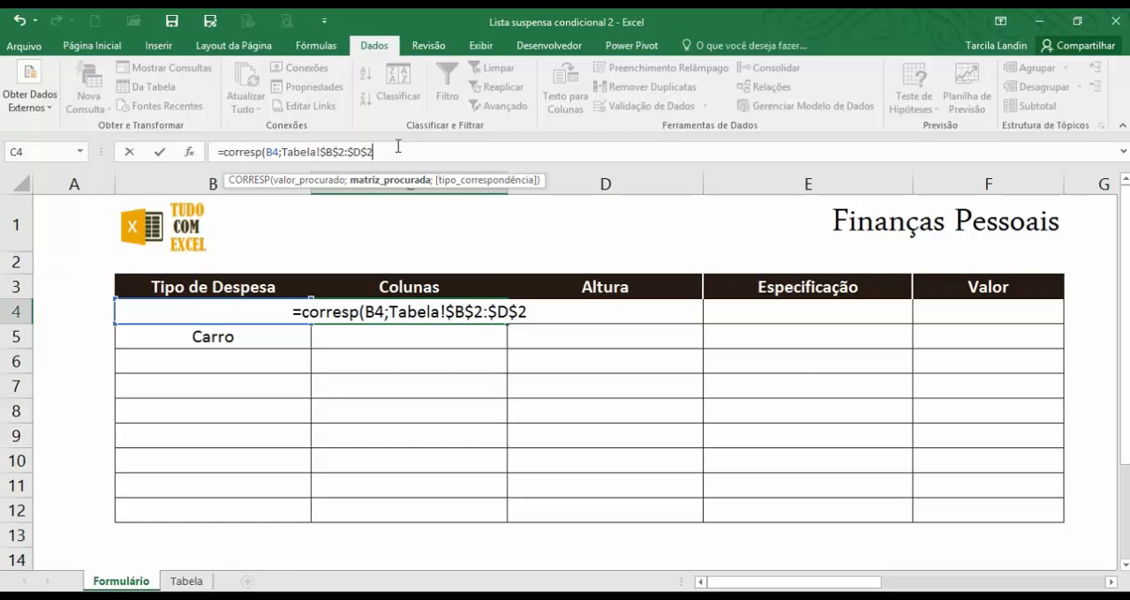
{"action": "type", "text": ";"}
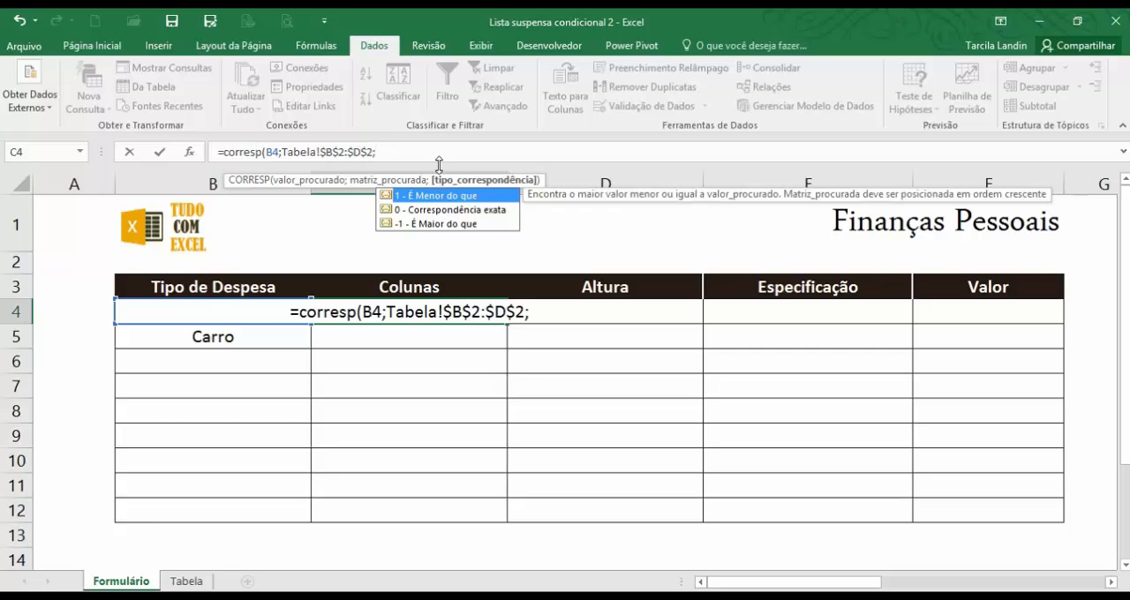
{"action": "type", "text": "0"}
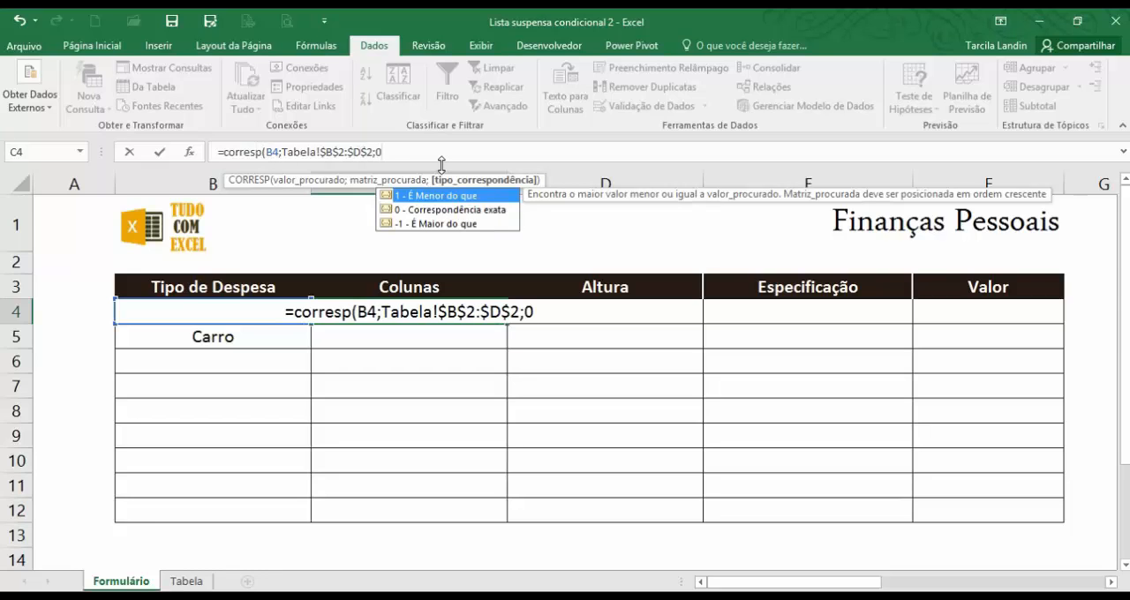
{"action": "type", "text": ")"}
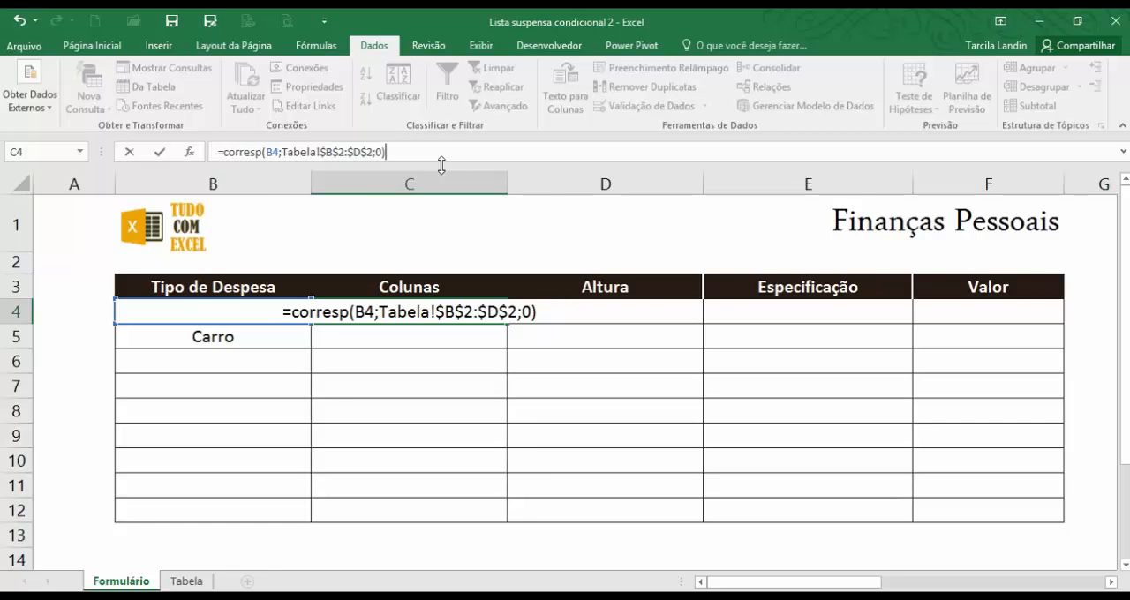
{"action": "key", "text": "Return"}
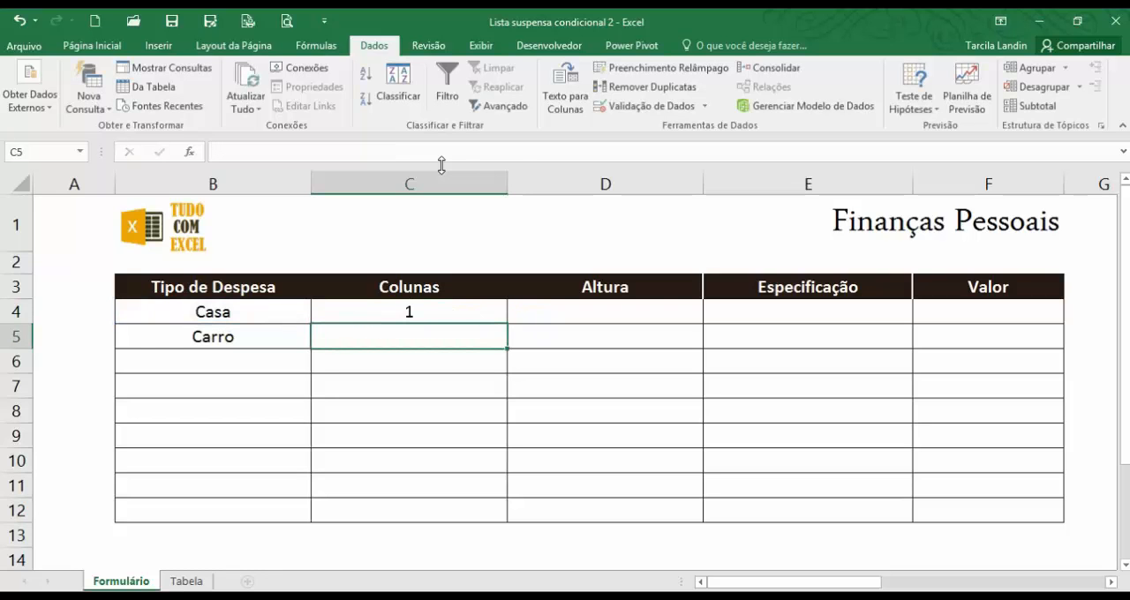
Fill the CORRESP formula from C4 down through C12.
{"action": "left_click", "coordinate": [441, 311]}
{"action": "left_click_drag", "start_coordinate": [505, 322], "coordinate": [474, 517]}
{"action": "left_click", "coordinate": [446, 337]}
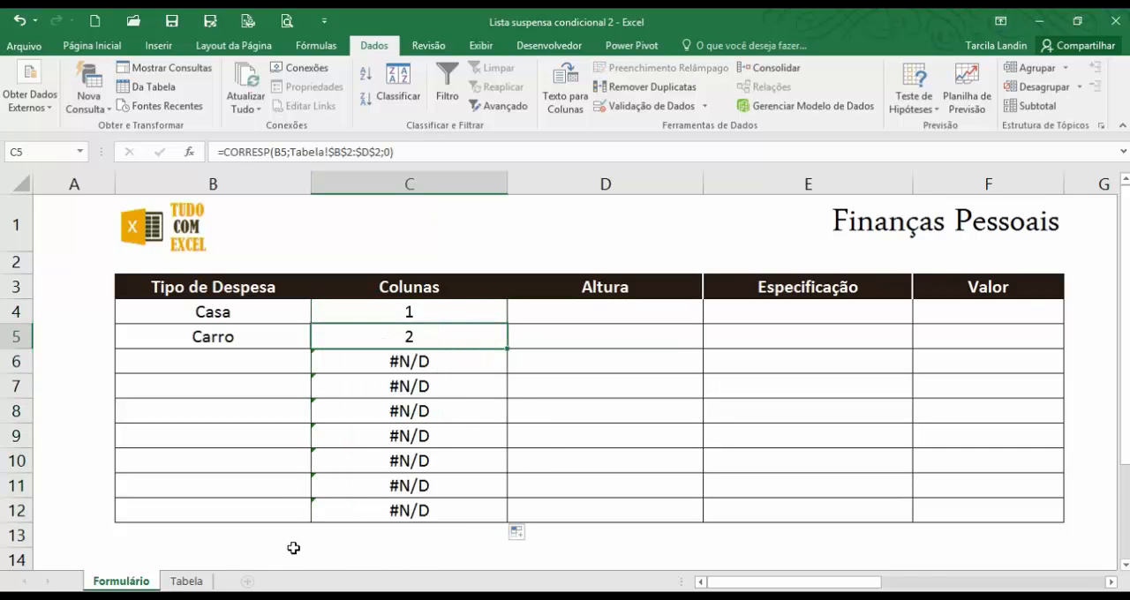
Change the Tipo de Despesa in B5 to Crianças to test the Colunas formula.
{"action": "left_click", "coordinate": [281, 341]}
{"action": "left_click", "coordinate": [319, 340]}
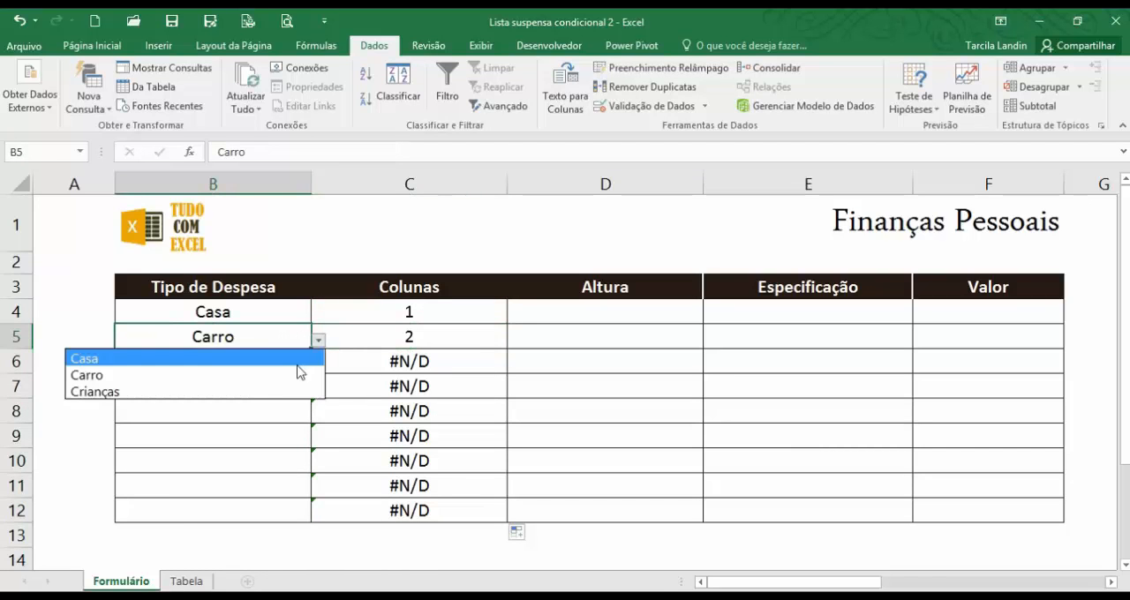
{"action": "left_click", "coordinate": [285, 392]}
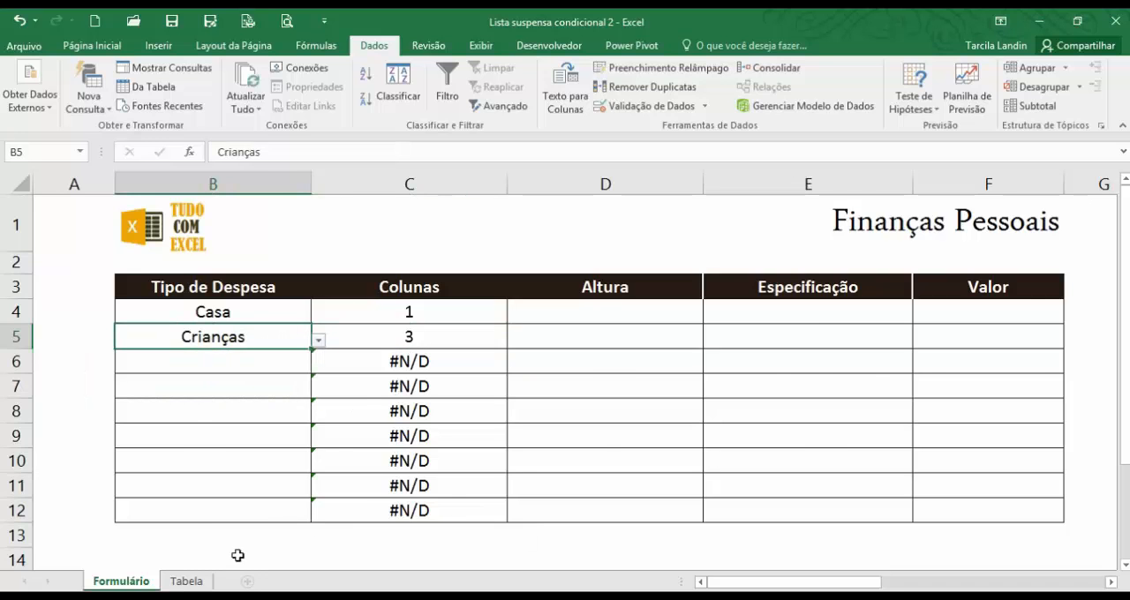
Examine the order of the category headers and the items under Casa on the Tabela sheet, and return to Formulário.
{"action": "left_click", "coordinate": [196, 584]}
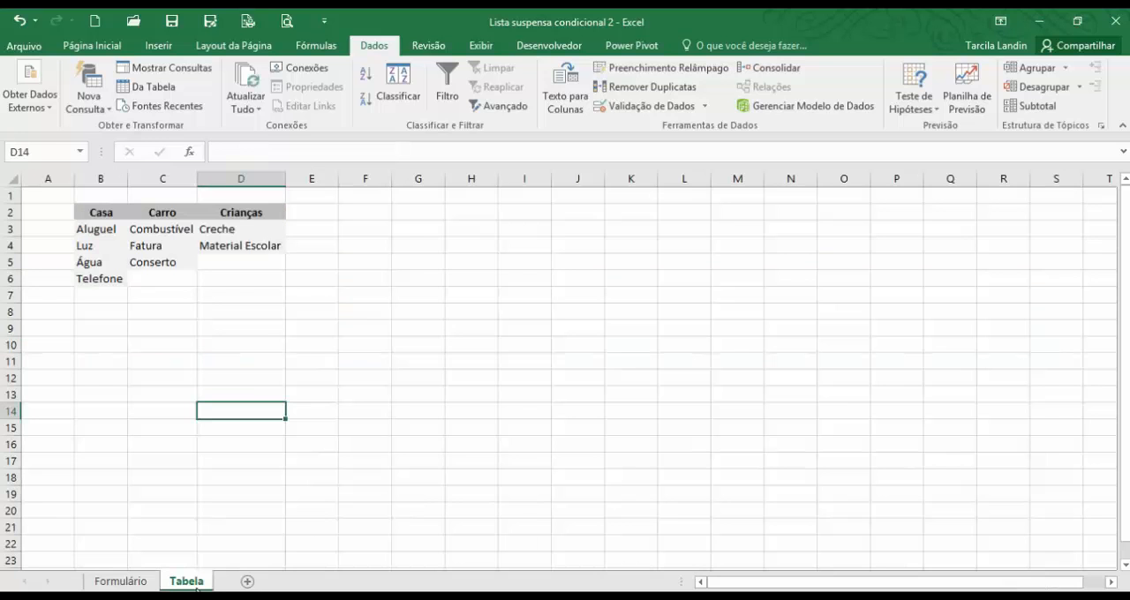
{"action": "left_click", "coordinate": [107, 209]}
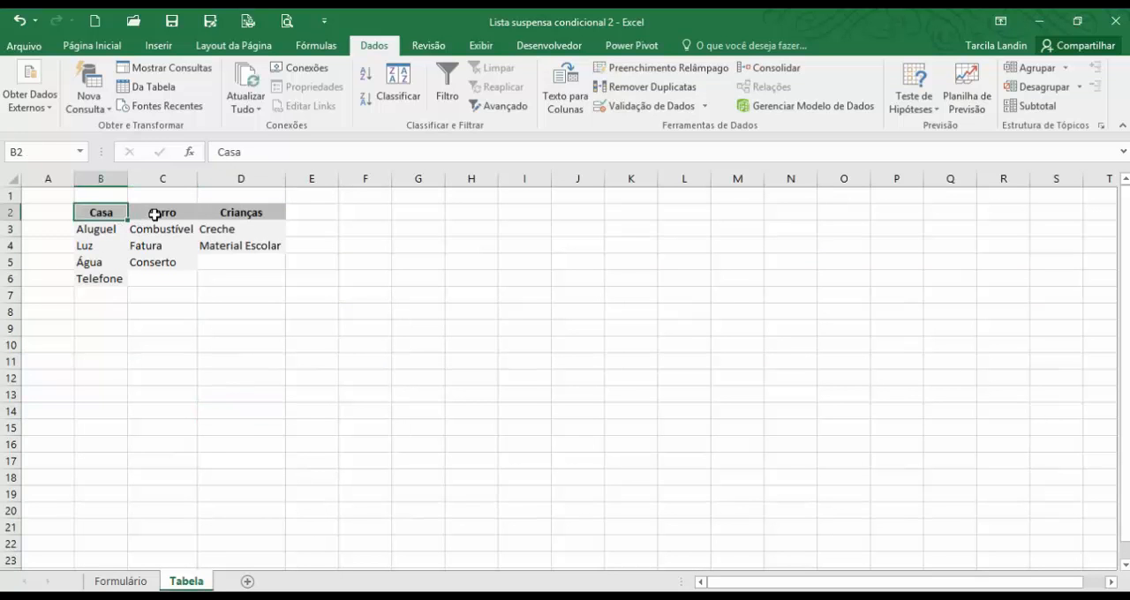
{"action": "left_click", "coordinate": [156, 211]}
{"action": "left_click", "coordinate": [217, 214]}
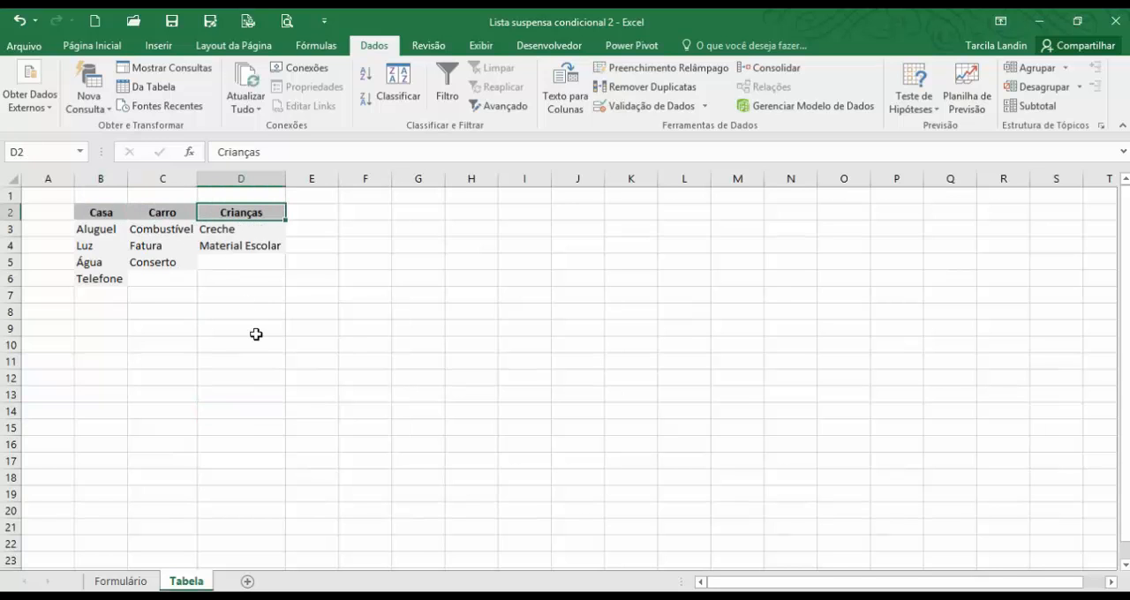
{"action": "left_click_drag", "start_coordinate": [97, 213], "coordinate": [256, 219]}
{"action": "left_click", "coordinate": [97, 212]}
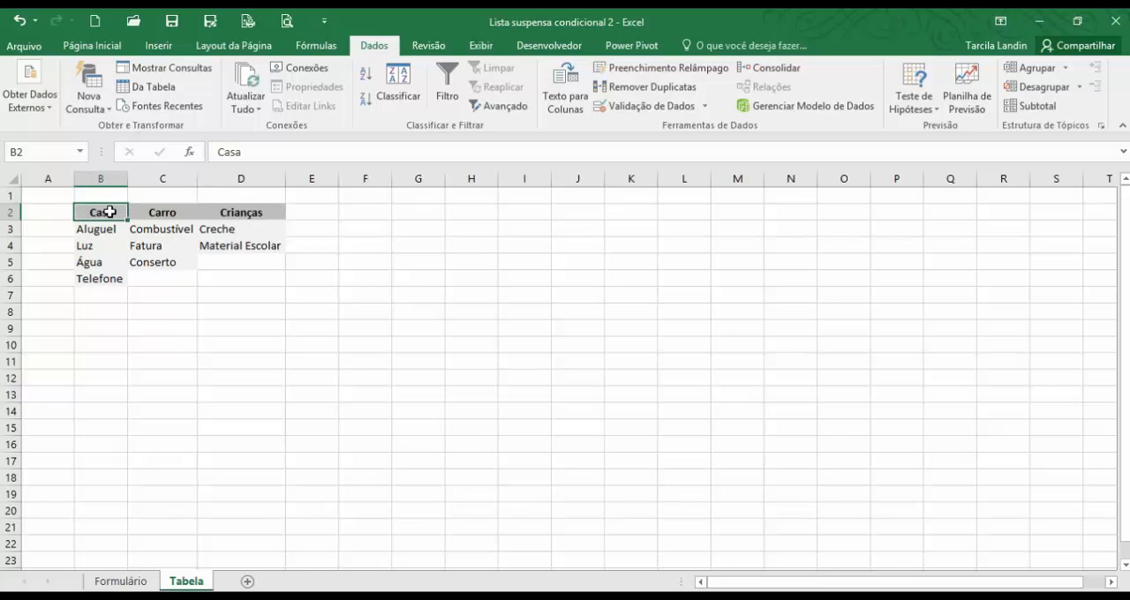
{"action": "left_click_drag", "start_coordinate": [107, 216], "coordinate": [109, 280]}
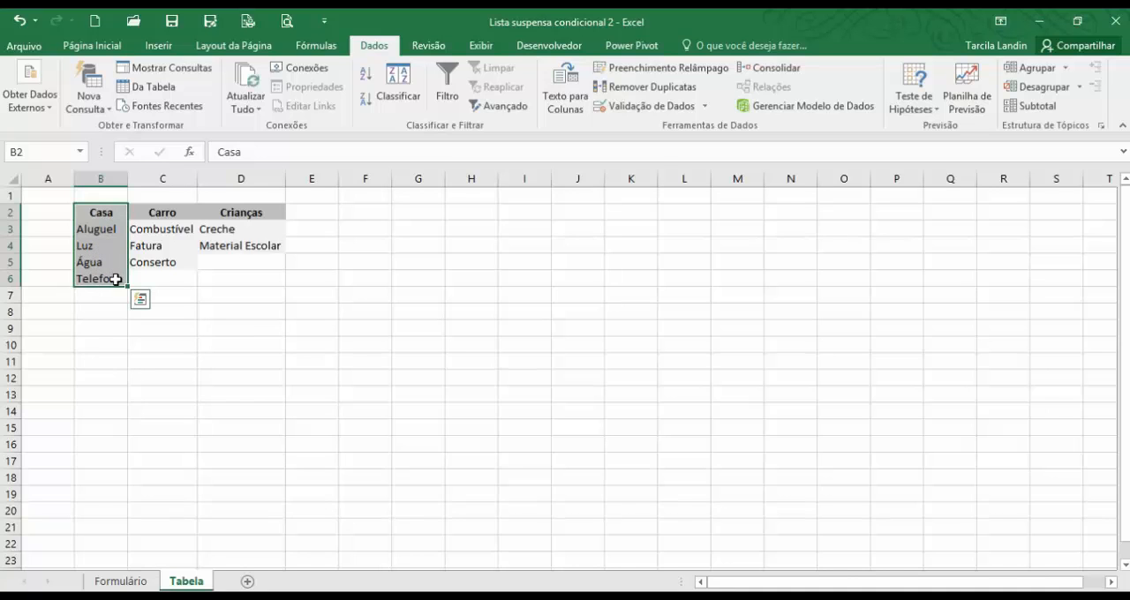
{"action": "left_click", "coordinate": [244, 334]}
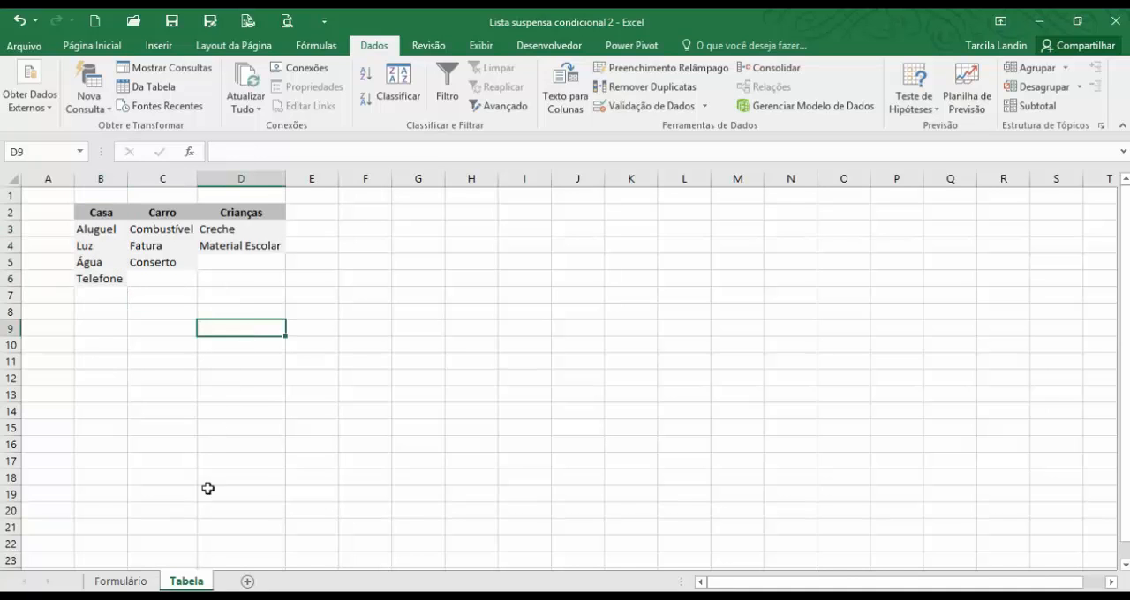
{"action": "left_click", "coordinate": [129, 585]}
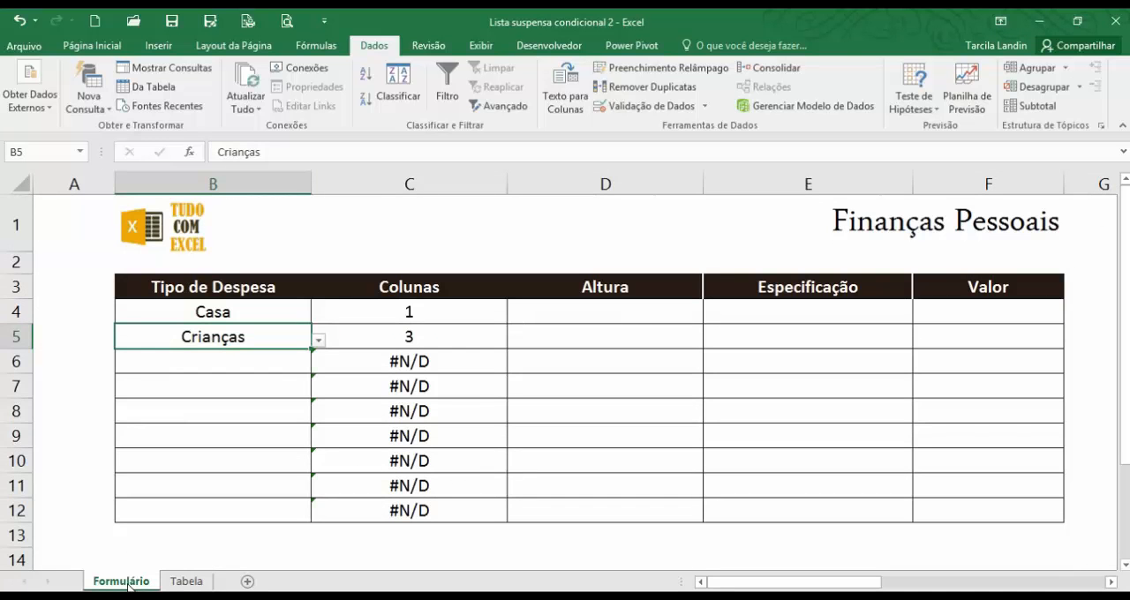
Compare the Colunas results in C4:C12 with the filled and empty Tipo de Despesa cells.
{"action": "left_click", "coordinate": [432, 362]}
{"action": "left_click_drag", "start_coordinate": [440, 422], "coordinate": [444, 512]}
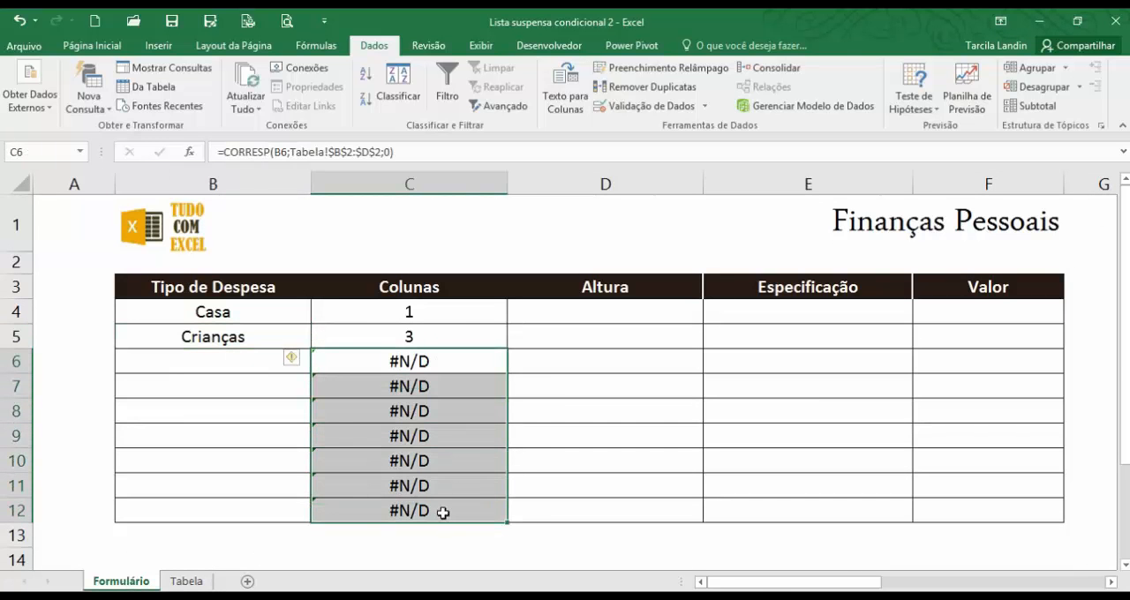
{"action": "left_click", "coordinate": [212, 368]}
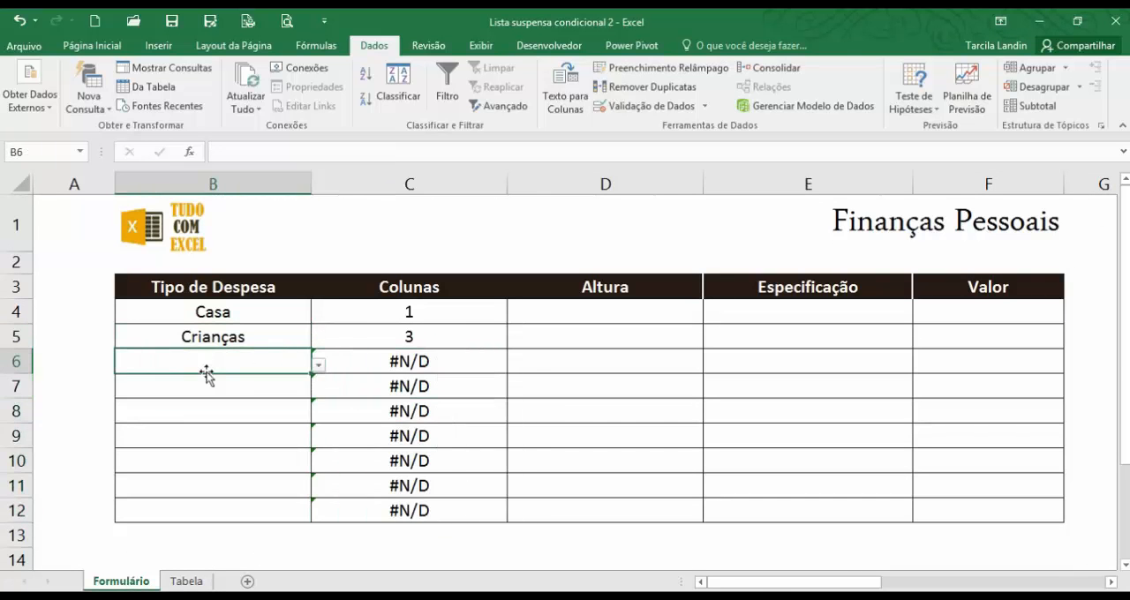
{"action": "left_click", "coordinate": [399, 366]}
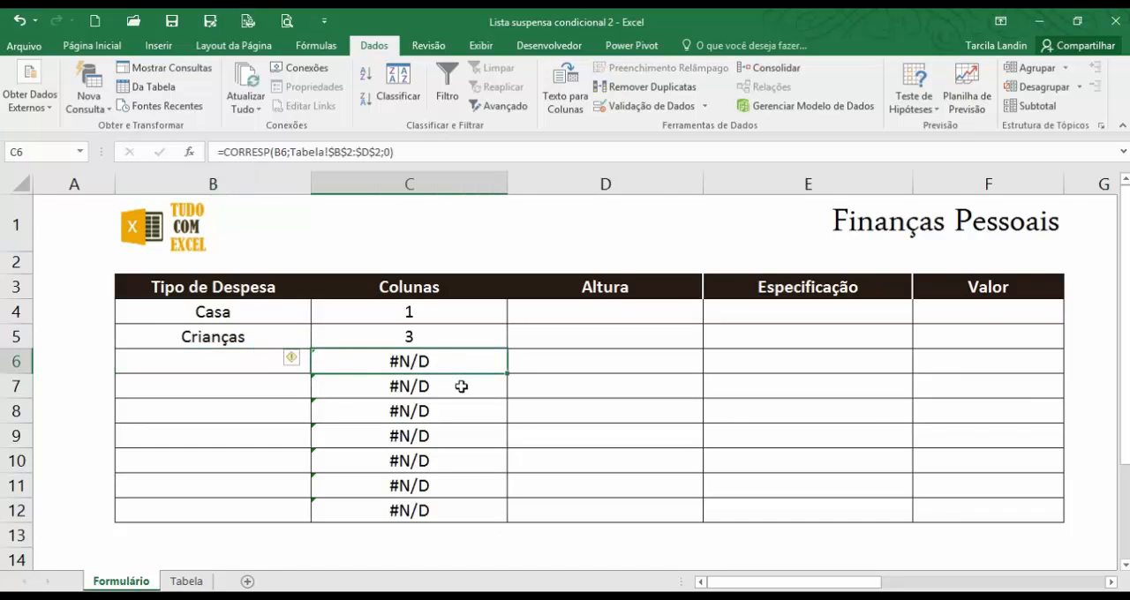
{"action": "left_click", "coordinate": [441, 341]}
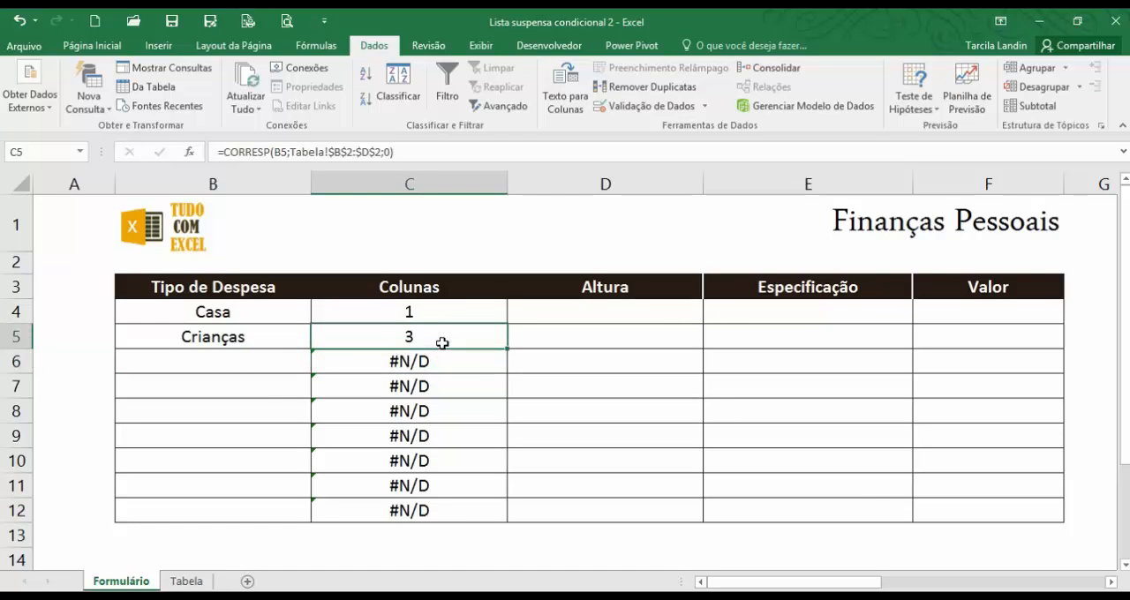
{"action": "left_click", "coordinate": [441, 313]}
{"action": "left_click", "coordinate": [455, 345]}
{"action": "left_click_drag", "start_coordinate": [434, 310], "coordinate": [468, 490]}
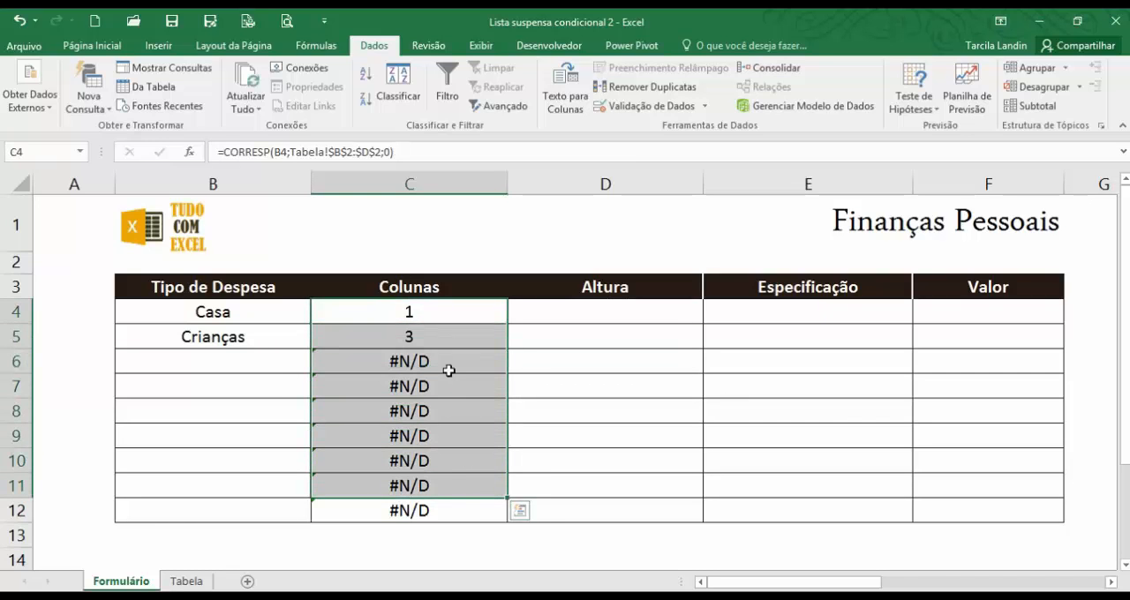
{"action": "left_click", "coordinate": [403, 360]}
{"action": "left_click", "coordinate": [189, 315]}
{"action": "left_click", "coordinate": [191, 330]}
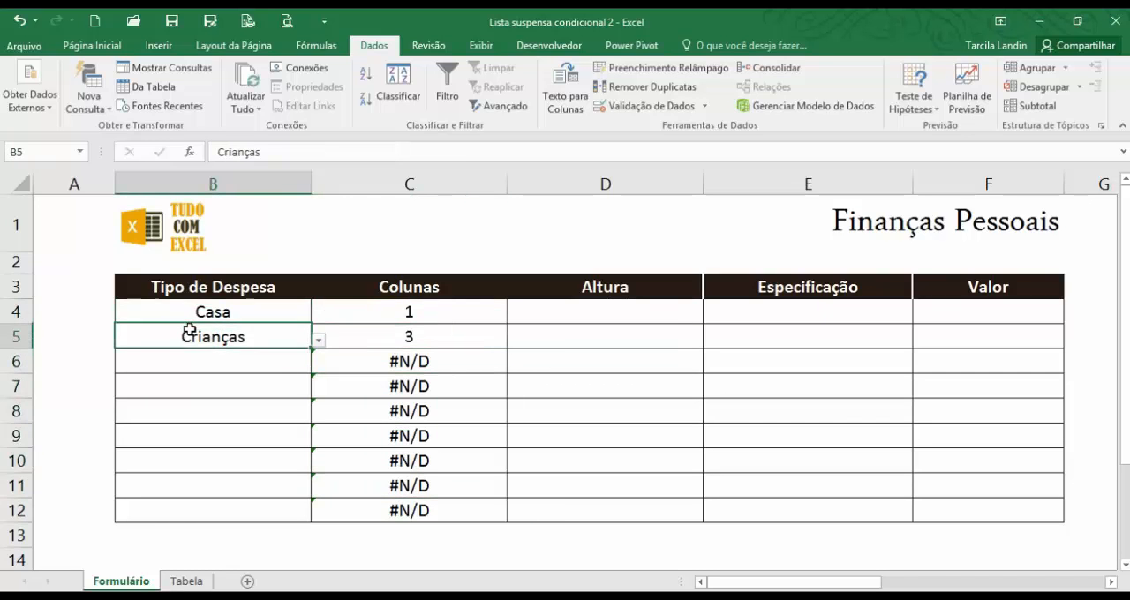
{"action": "left_click", "coordinate": [609, 314]}
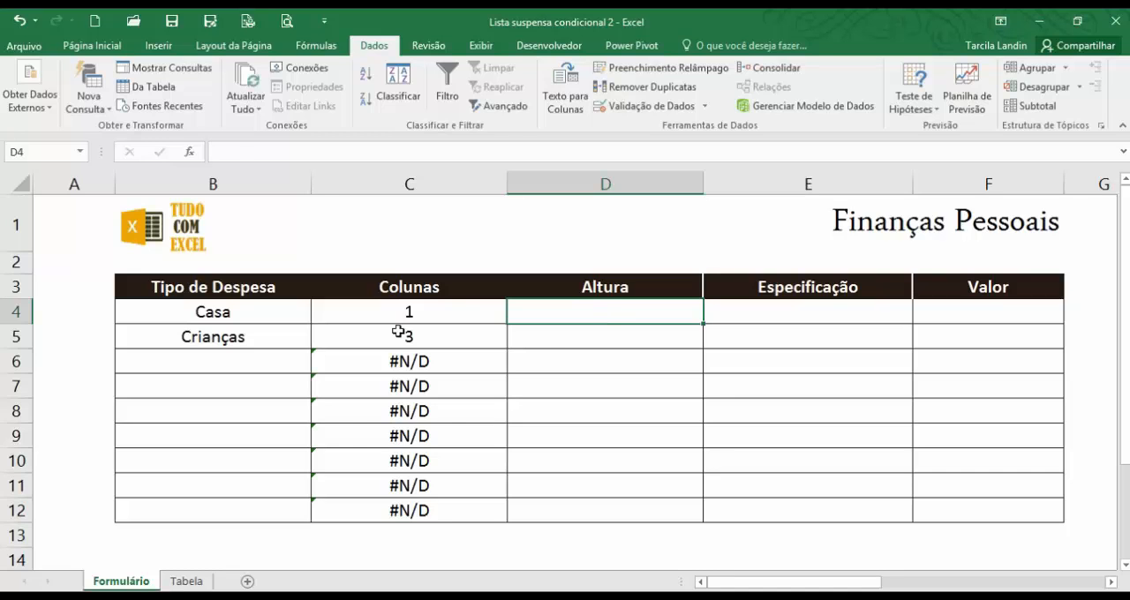
{"action": "left_click", "coordinate": [201, 312]}
{"action": "left_click", "coordinate": [548, 340]}
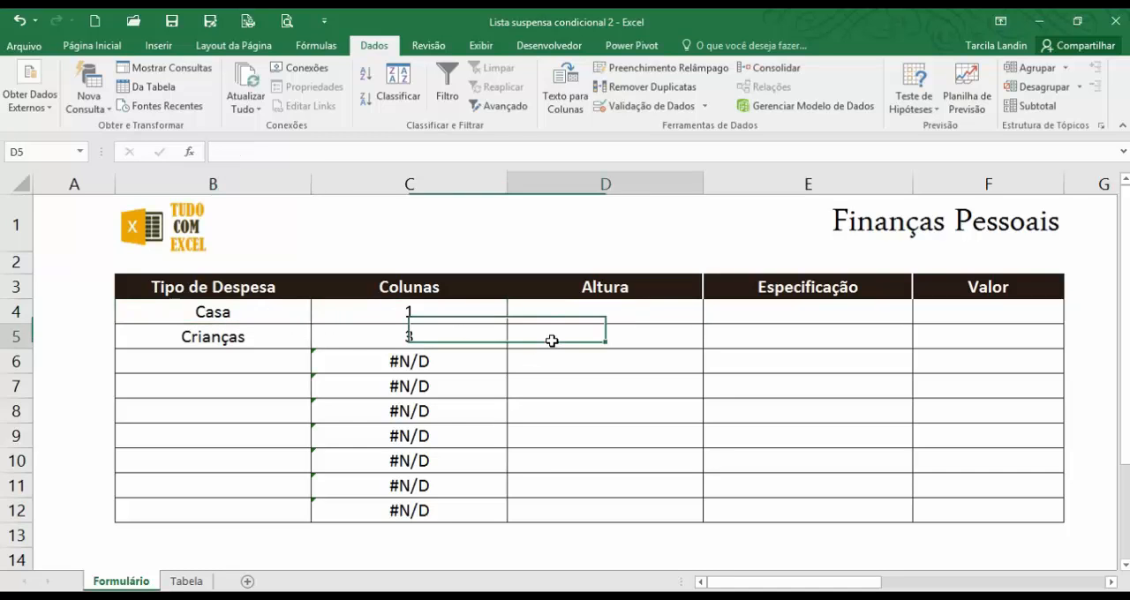
{"action": "left_click", "coordinate": [191, 332]}
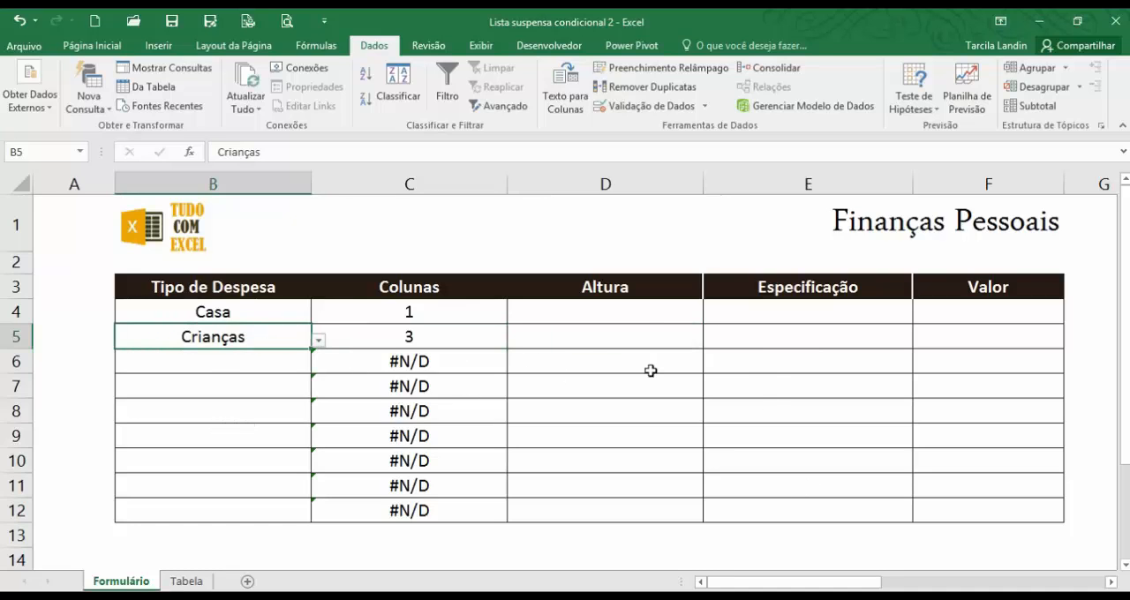
{"action": "left_click", "coordinate": [605, 316]}
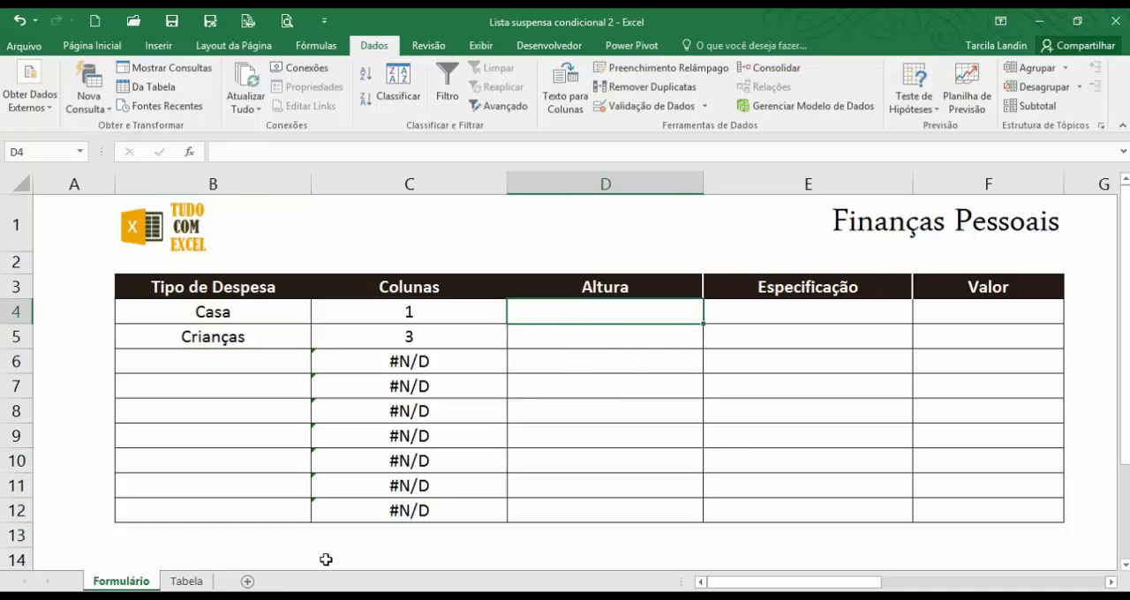
On the Tabela sheet, enter the item counts 4, 3 and 2 in B1:D1 above Casa, Carro and Crianças.
{"action": "left_click", "coordinate": [188, 582]}
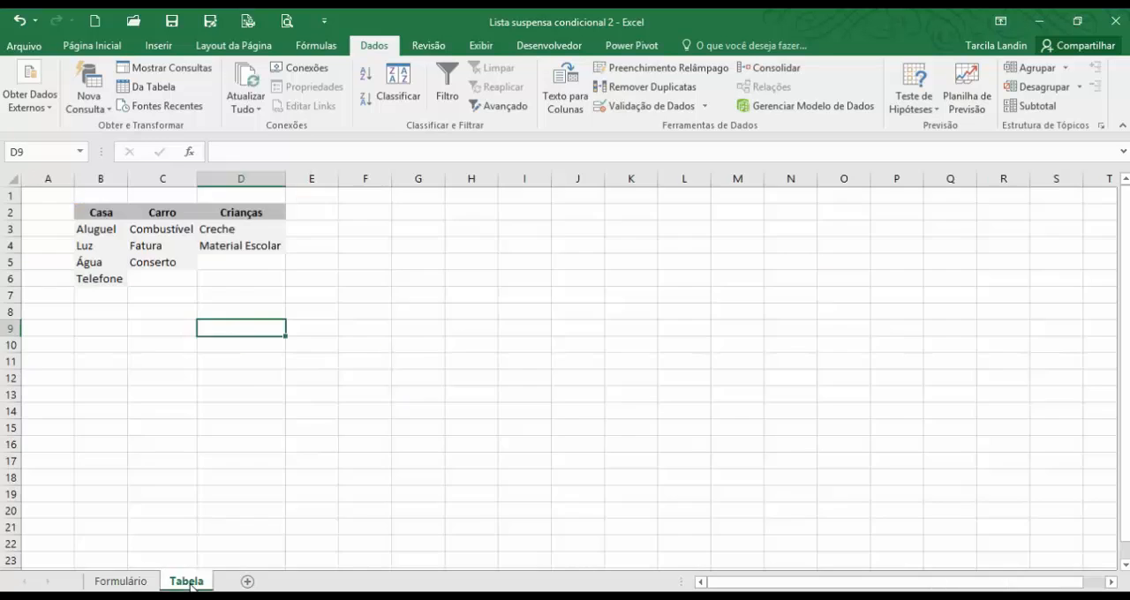
{"action": "left_click", "coordinate": [100, 193]}
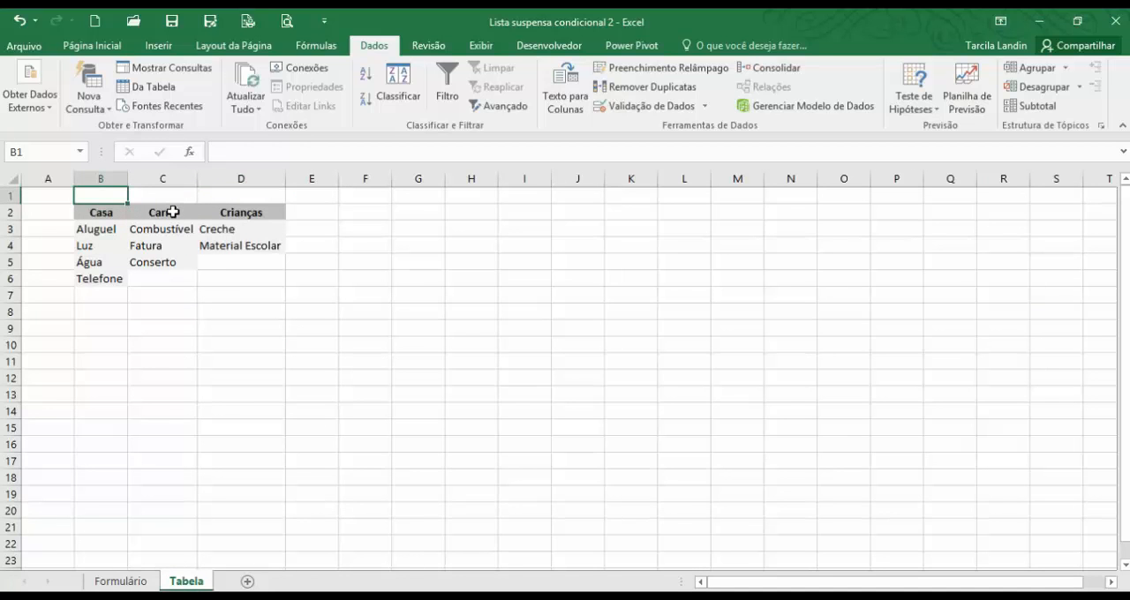
{"action": "type", "text": "4"}
{"action": "key", "text": "Tab"}
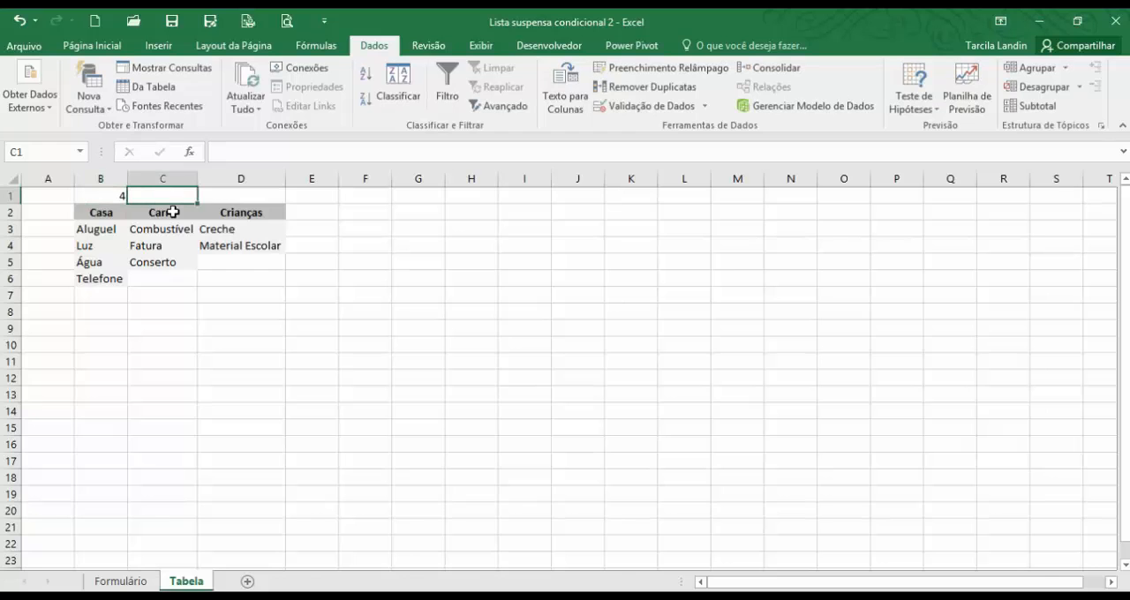
{"action": "type", "text": "3"}
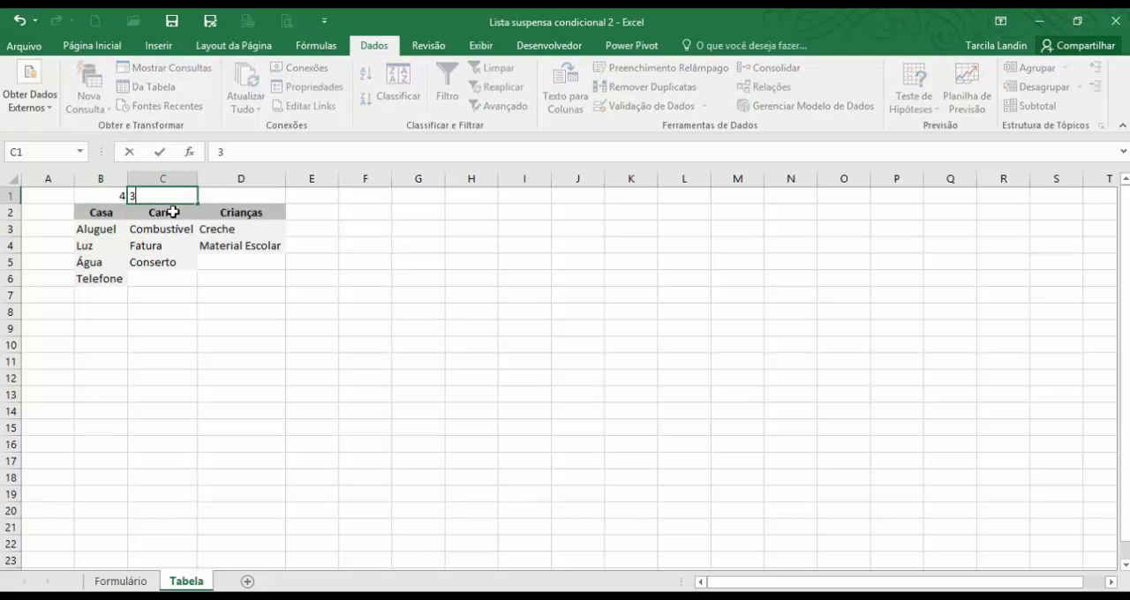
{"action": "key", "text": "Tab"}
{"action": "type", "text": "2"}
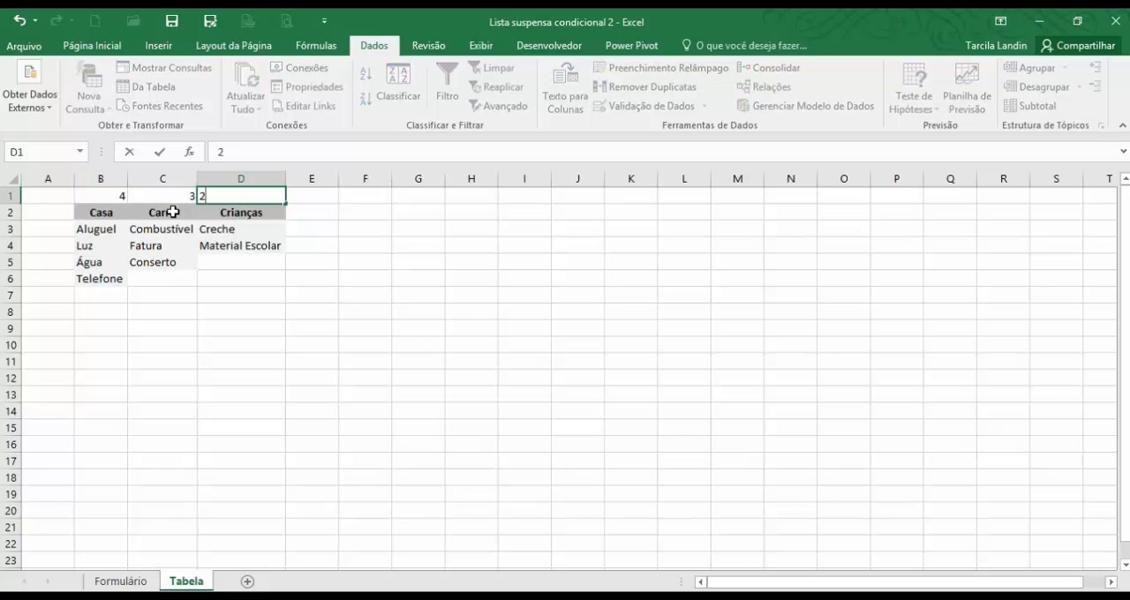
{"action": "left_click", "coordinate": [210, 316]}
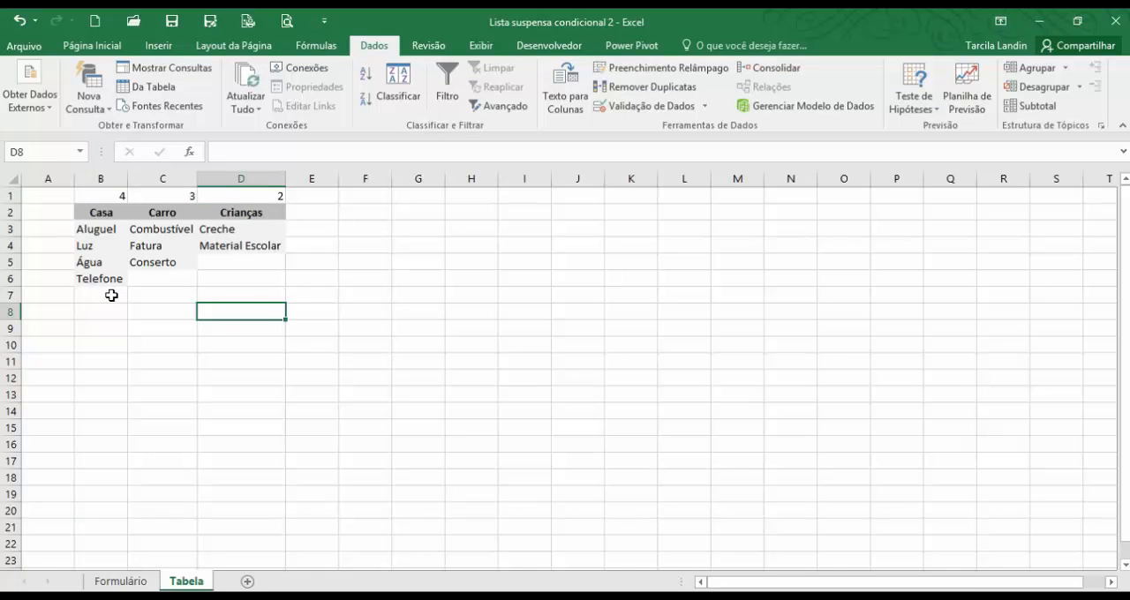
Examine the free cells below the Casa, Carro and Crianças items and the manually entered counts above the headers.
{"action": "left_click_drag", "start_coordinate": [111, 295], "coordinate": [115, 412]}
{"action": "left_click_drag", "start_coordinate": [157, 289], "coordinate": [164, 420]}
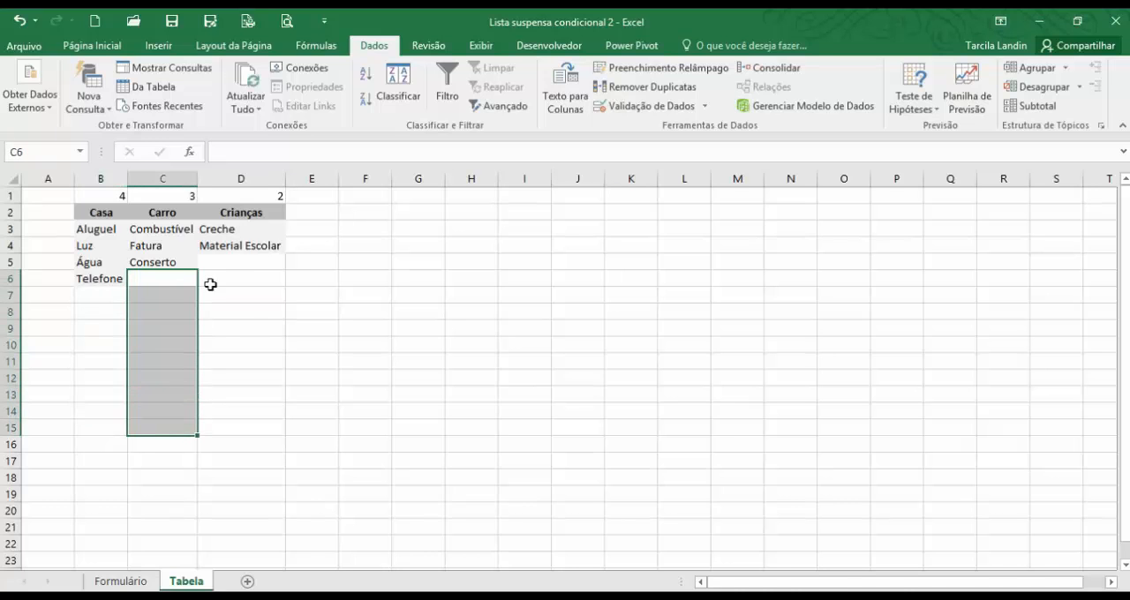
{"action": "left_click_drag", "start_coordinate": [218, 265], "coordinate": [201, 291]}
{"action": "left_click", "coordinate": [105, 293]}
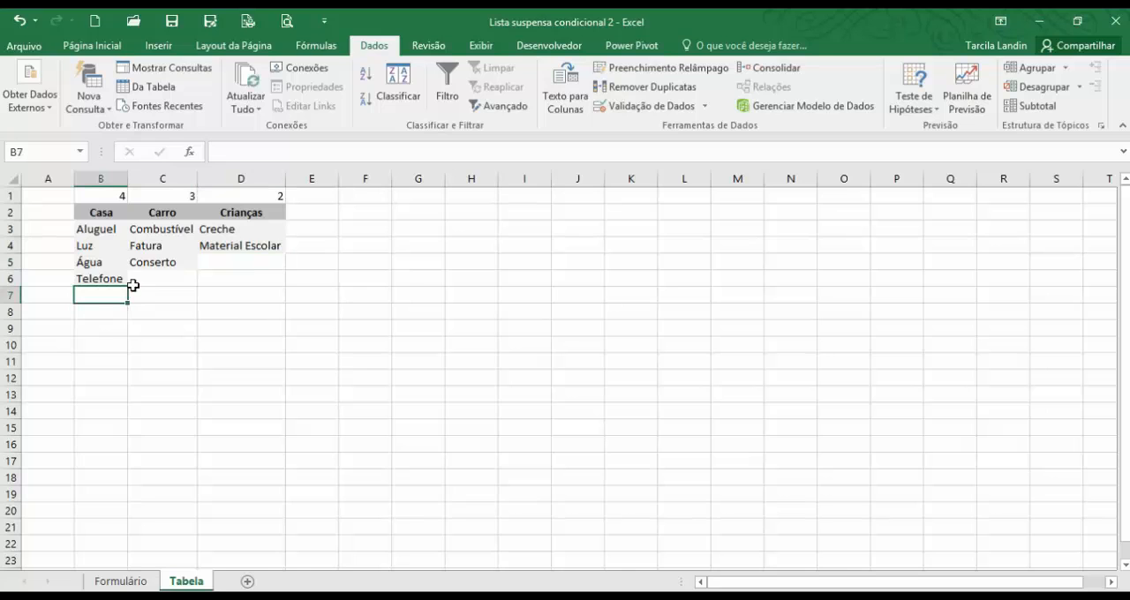
{"action": "left_click", "coordinate": [248, 265]}
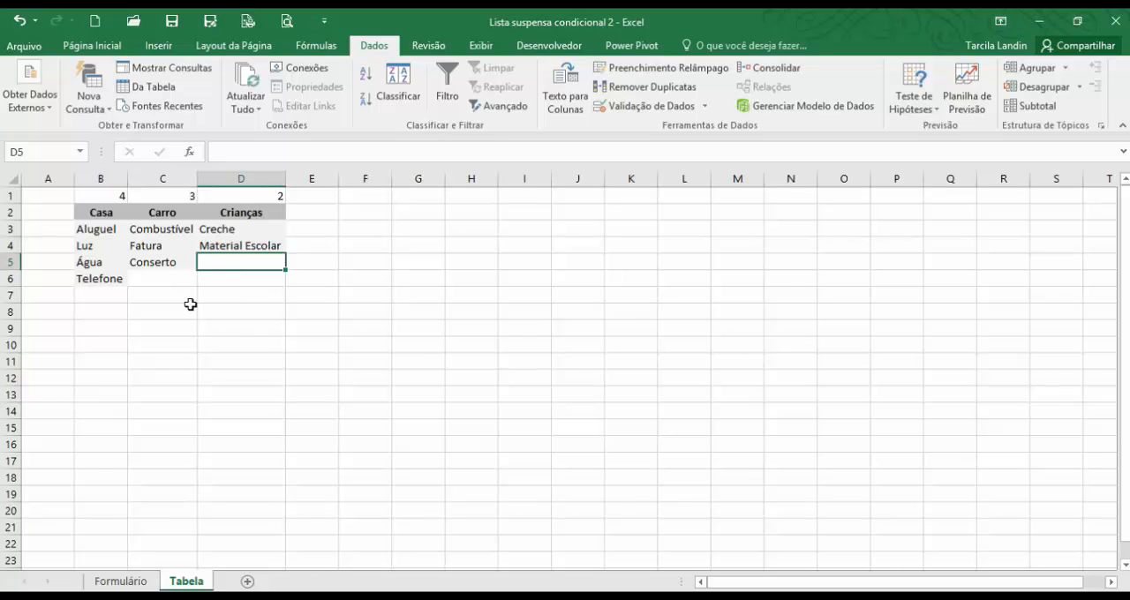
{"action": "left_click", "coordinate": [104, 196]}
{"action": "left_click", "coordinate": [234, 264]}
{"action": "left_click", "coordinate": [239, 326]}
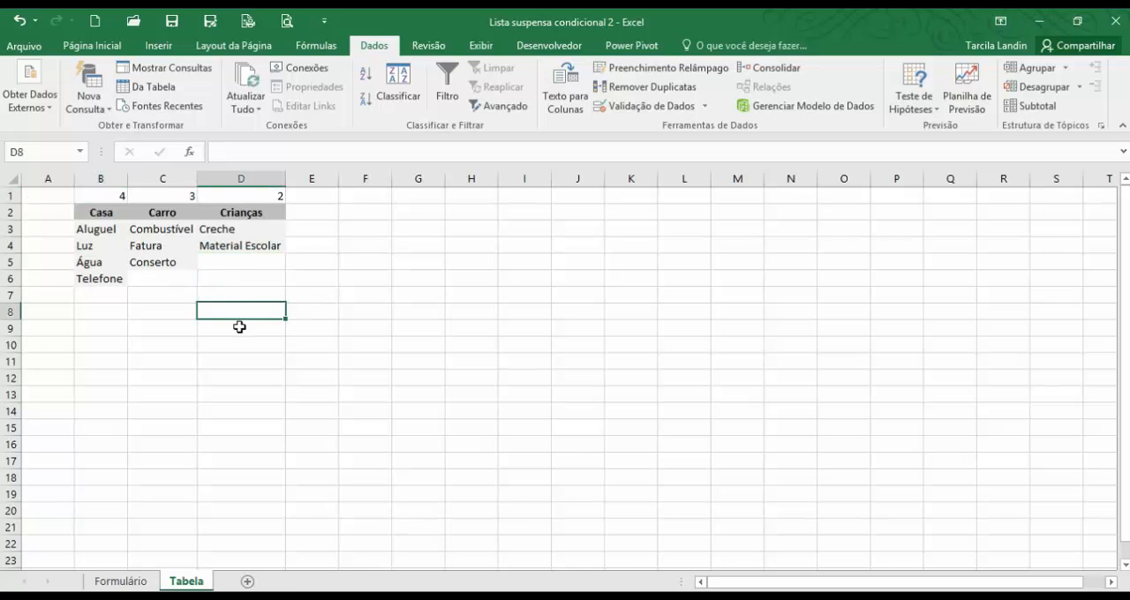
{"action": "left_click", "coordinate": [237, 200]}
{"action": "left_click", "coordinate": [168, 194]}
Replace the count above Casa in B1 with the formula =CONT.VALORES(B2:B20).
{"action": "left_click", "coordinate": [101, 194]}
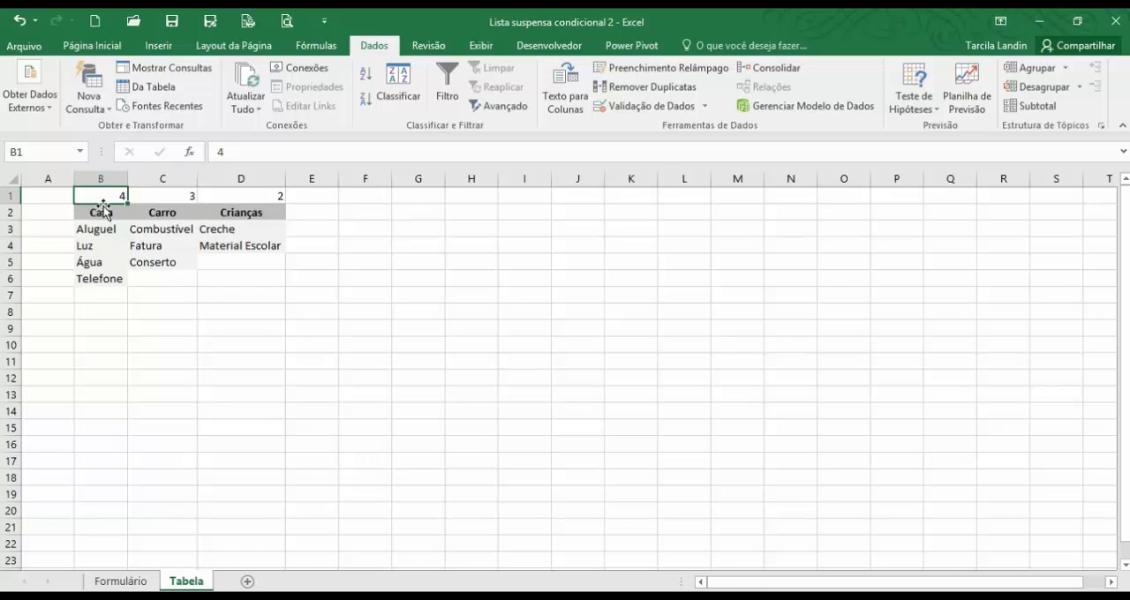
{"action": "type", "text": "=con"}
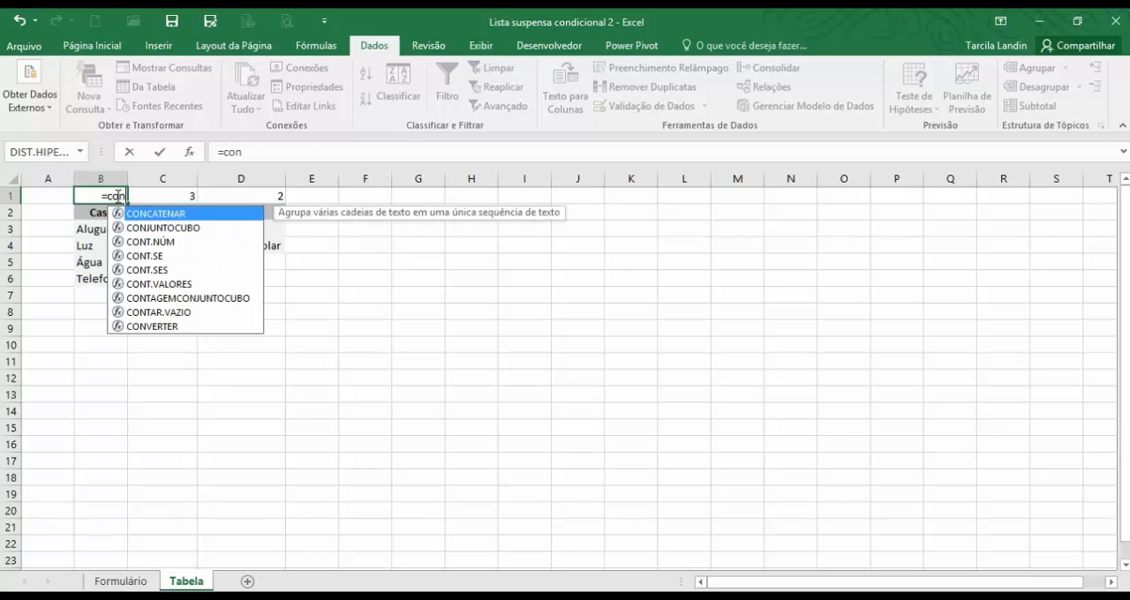
{"action": "type", "text": "t.valore"}
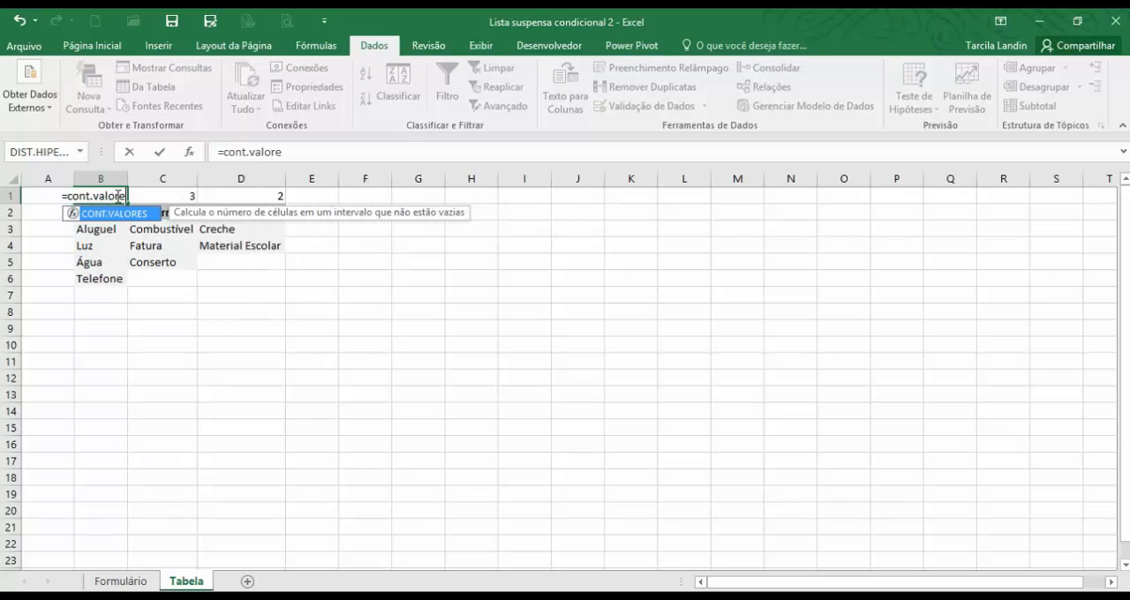
{"action": "type", "text": "s("}
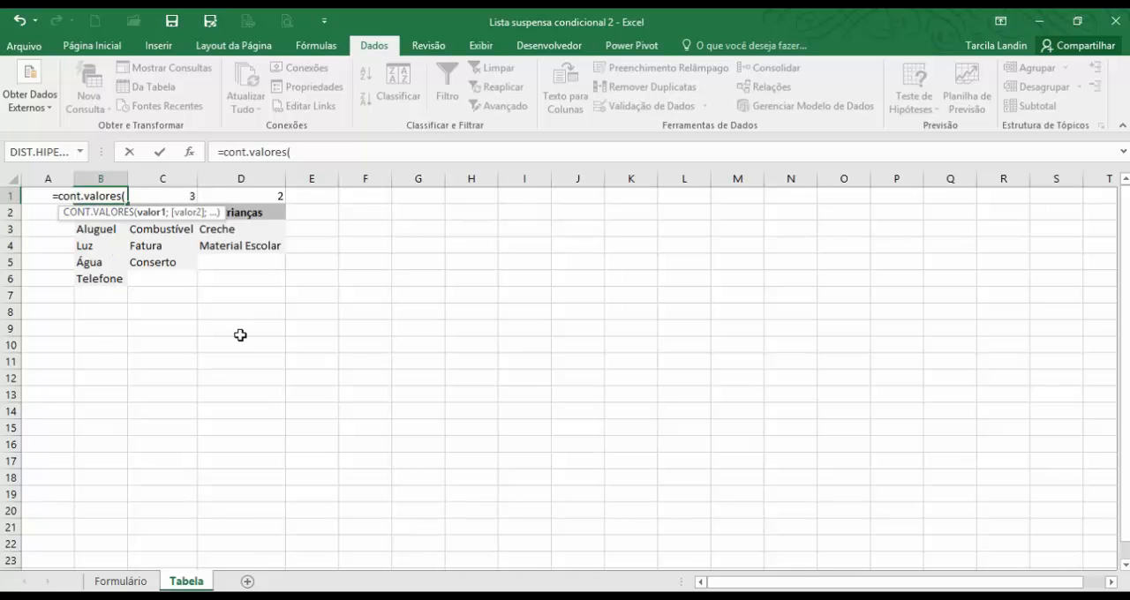
{"action": "key", "text": "Down"}
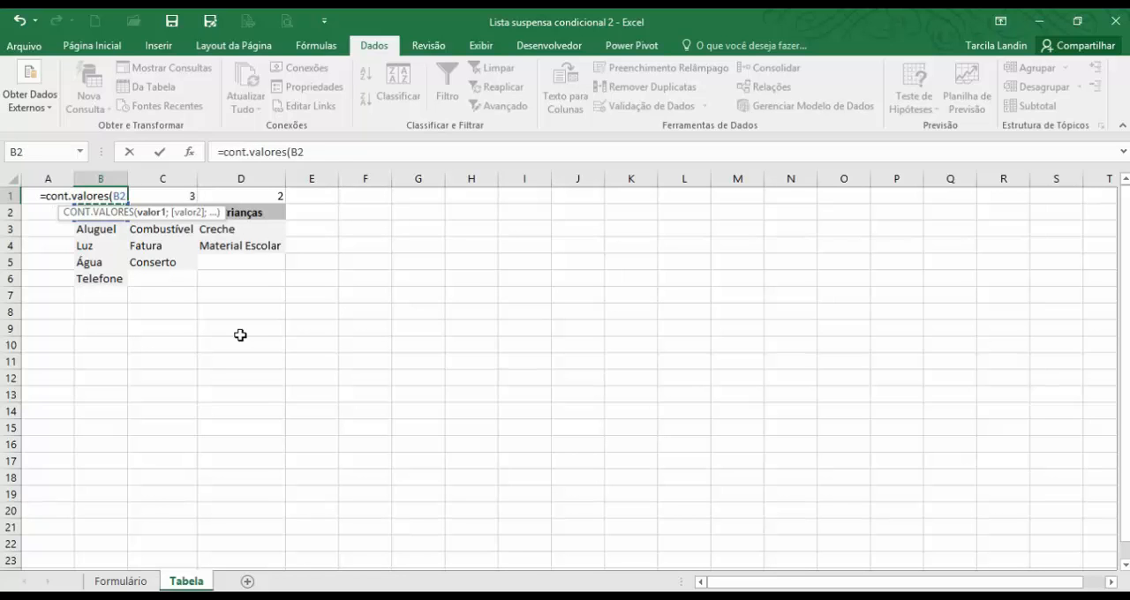
{"action": "key", "text": "shift+Down"}
{"action": "key", "text": "shift+Down"}
{"action": "key", "text": "shift+Down"}
{"action": "key", "text": "shift+Down"}
{"action": "key", "text": "shift+Down"}
{"action": "key", "text": "shift+Down"}
{"action": "key", "text": "shift+Down"}
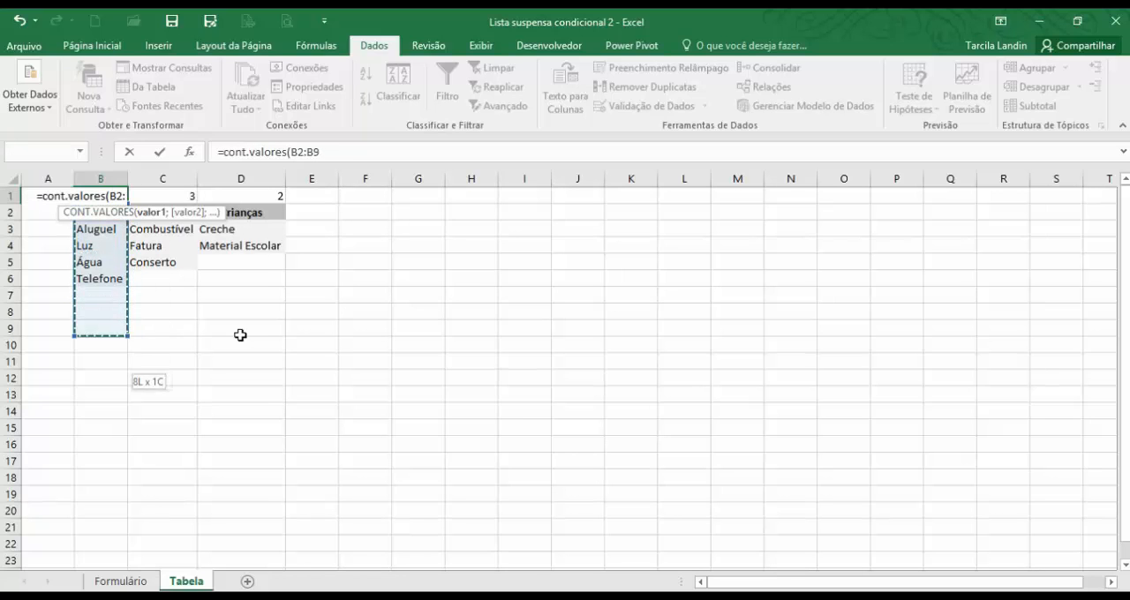
{"action": "key", "text": "shift+Down"}
{"action": "key", "text": "shift+Down"}
{"action": "key", "text": "shift+Down"}
{"action": "key", "text": "shift+Down"}
{"action": "key", "text": "shift+Down"}
{"action": "key", "text": "shift+Down"}
{"action": "key", "text": "shift+Down"}
{"action": "key", "text": "shift+Down"}
{"action": "key", "text": "shift+Down"}
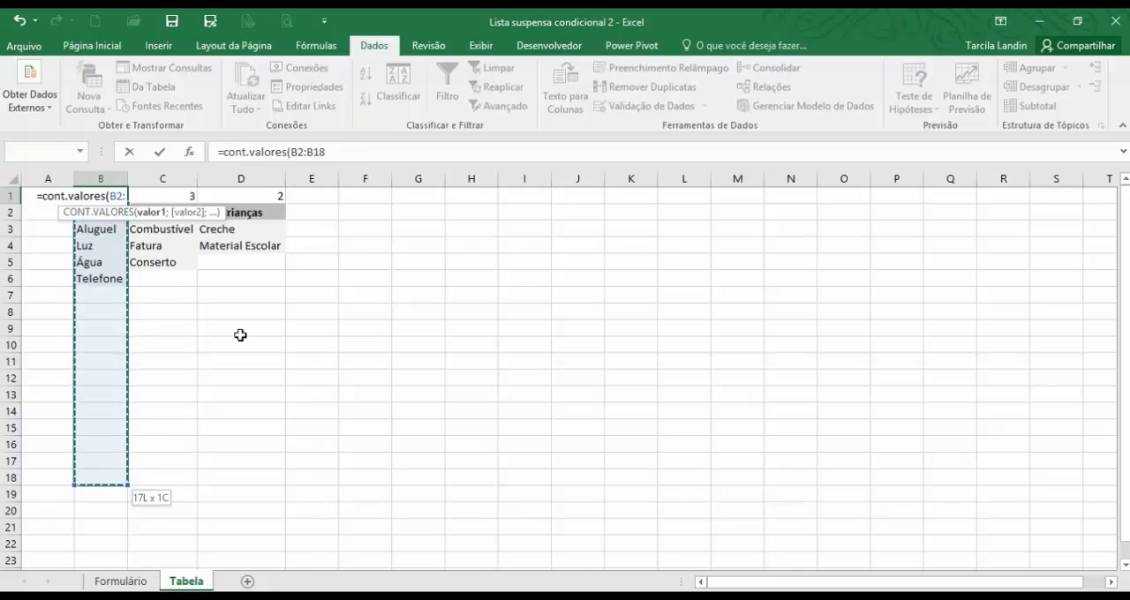
{"action": "key", "text": "shift+Down"}
{"action": "key", "text": "shift+Down"}
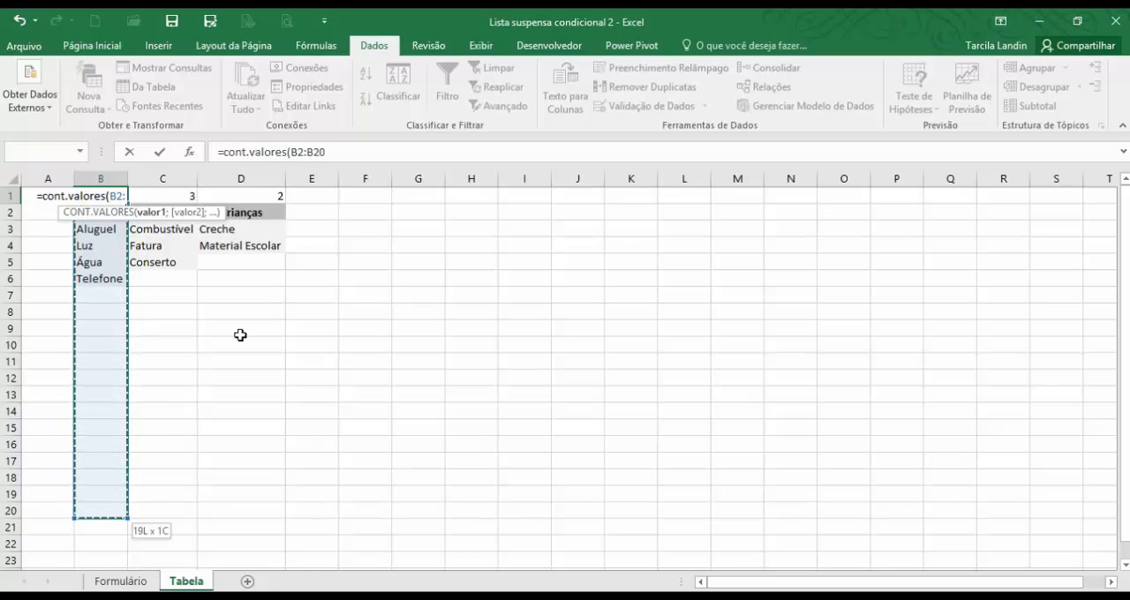
{"action": "type", "text": ")"}
{"action": "key", "text": "Return"}
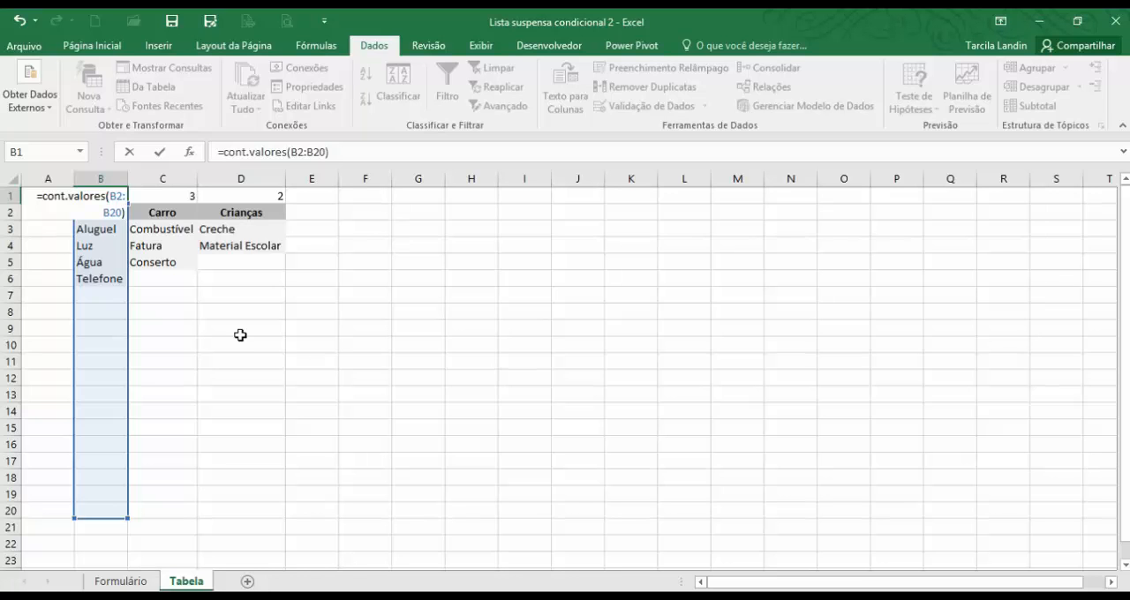
{"action": "key", "text": "Return"}
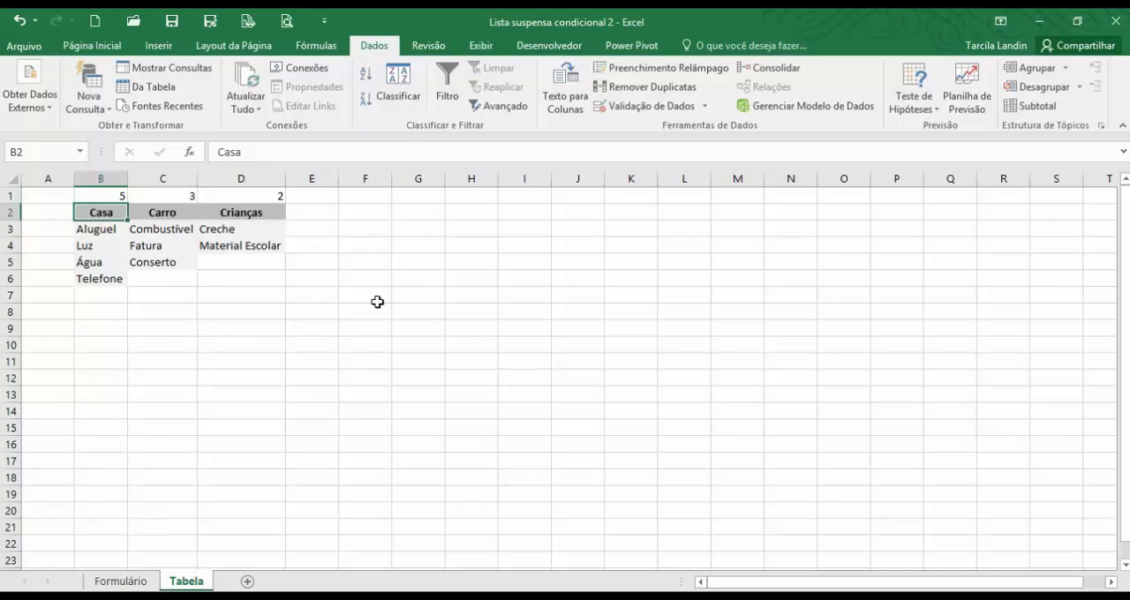
Change the counted range in the B1 formula to B3:B20 so the Casa header is excluded.
{"action": "left_click", "coordinate": [120, 195]}
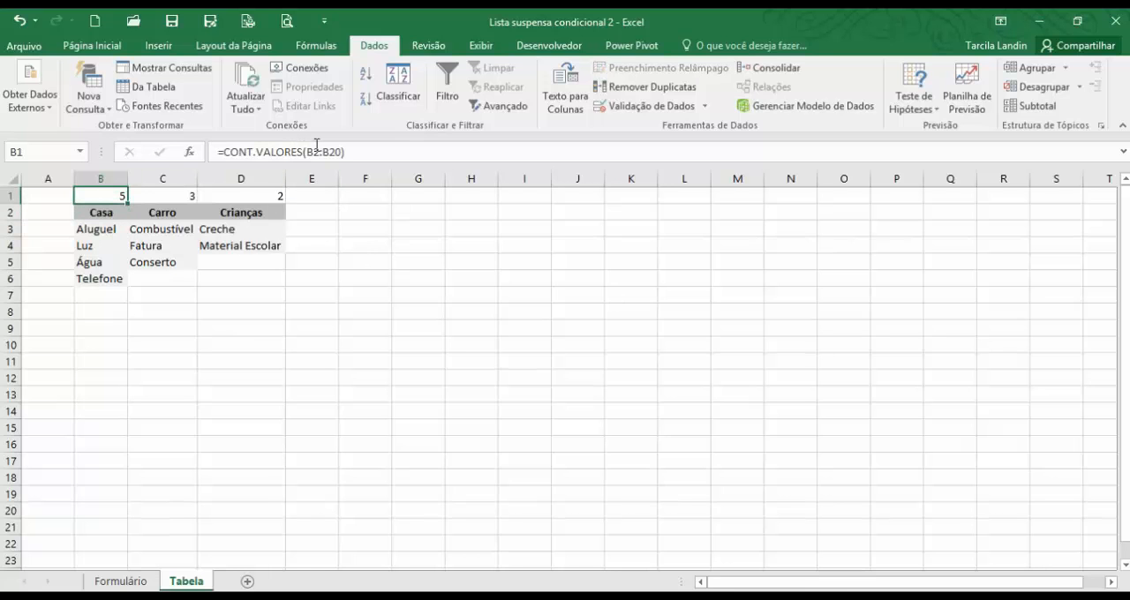
{"action": "left_click", "coordinate": [320, 152]}
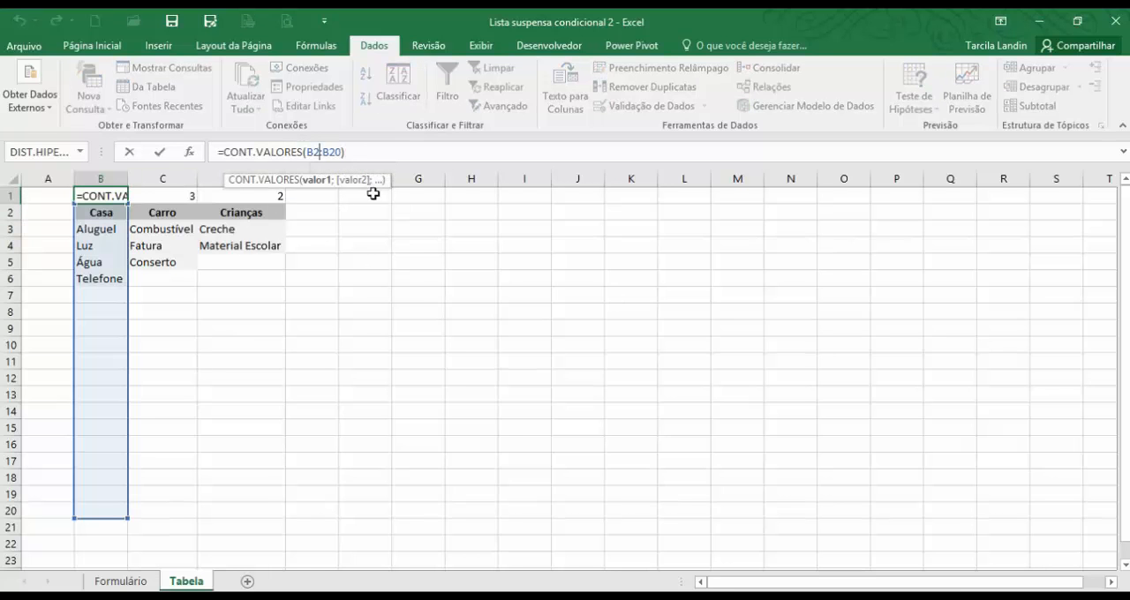
{"action": "key", "text": "BackSpace"}
{"action": "type", "text": "3"}
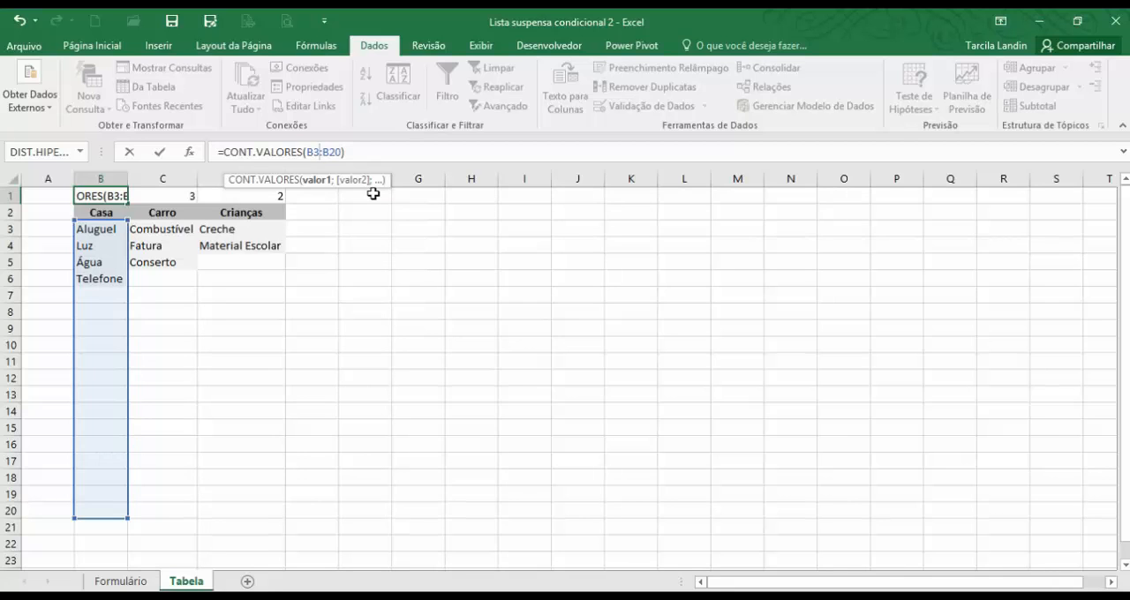
{"action": "key", "text": "Return"}
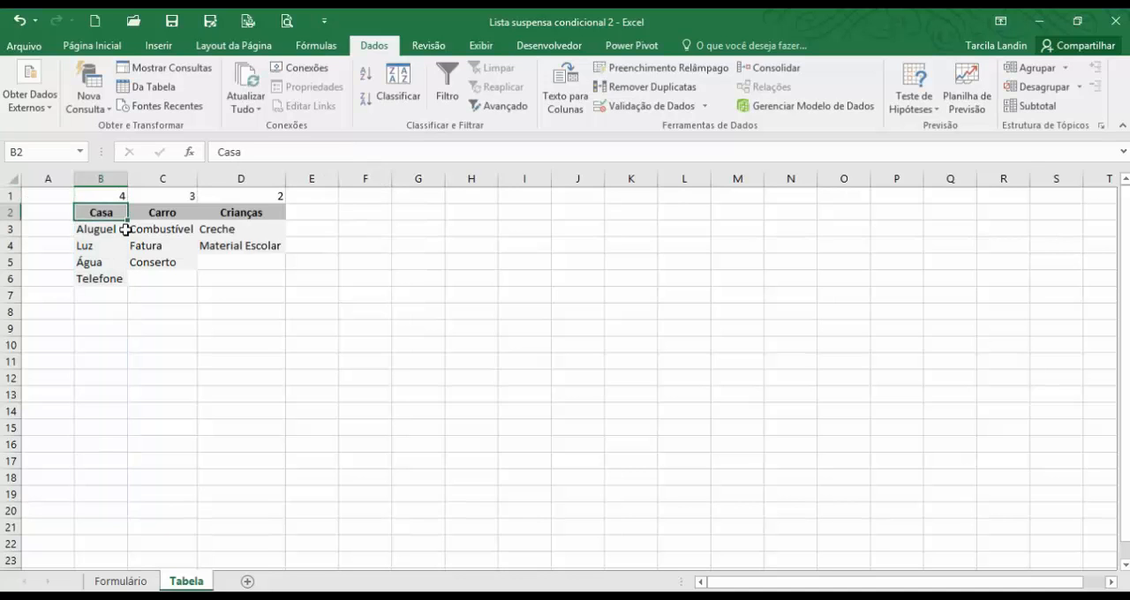
Fill the CONT.VALORES formula from B1 across to D1 and check the copies above Carro and Crianças.
{"action": "left_click", "coordinate": [120, 195]}
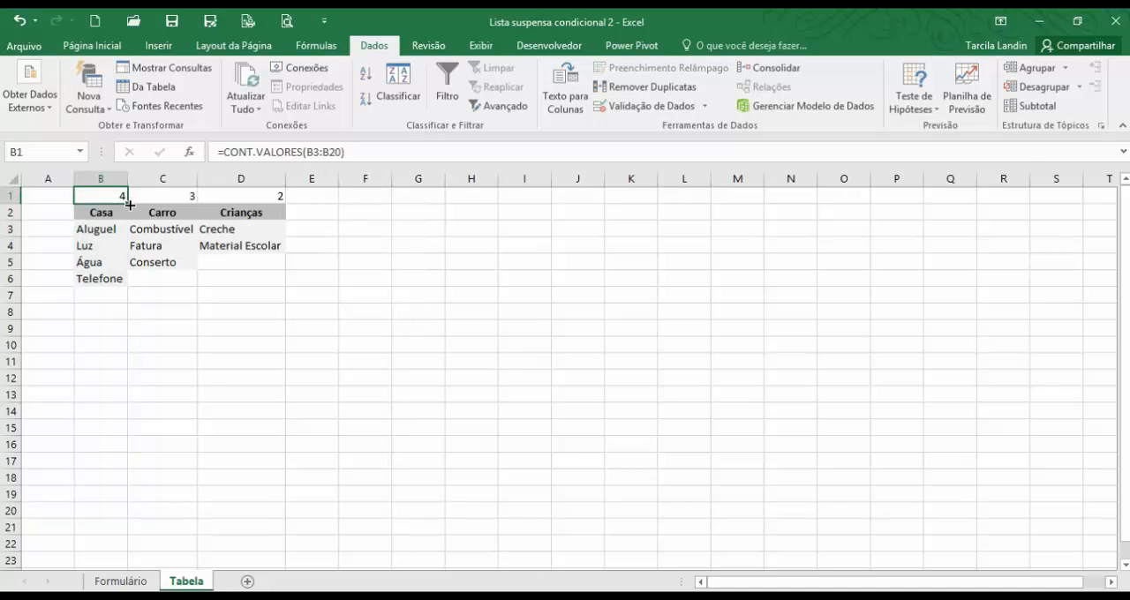
{"action": "left_click_drag", "start_coordinate": [128, 201], "coordinate": [272, 204]}
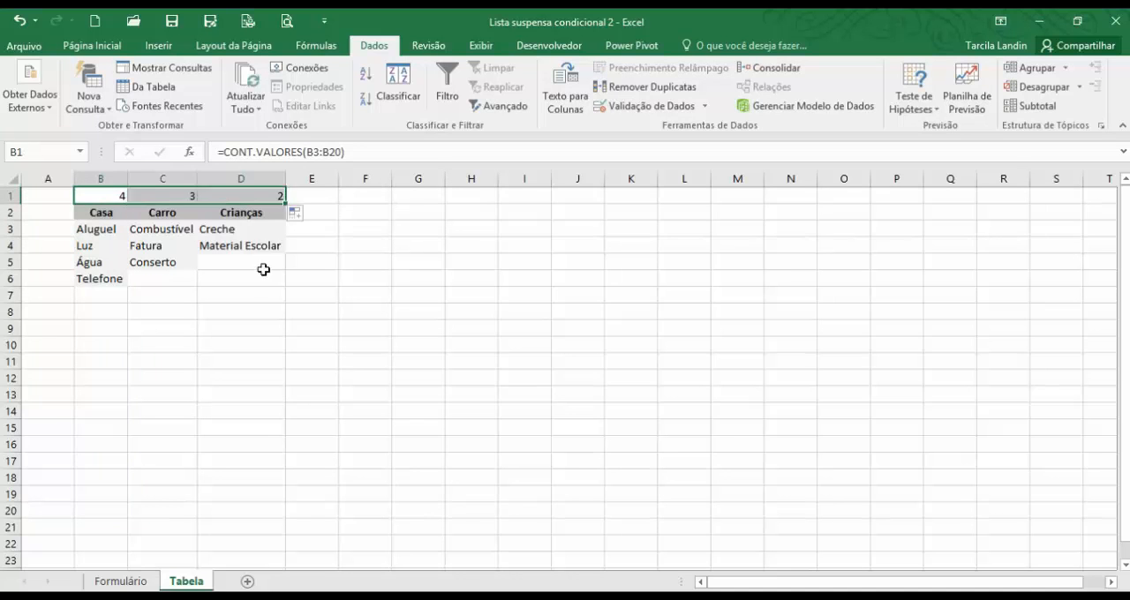
{"action": "left_click", "coordinate": [295, 362]}
{"action": "left_click", "coordinate": [190, 197]}
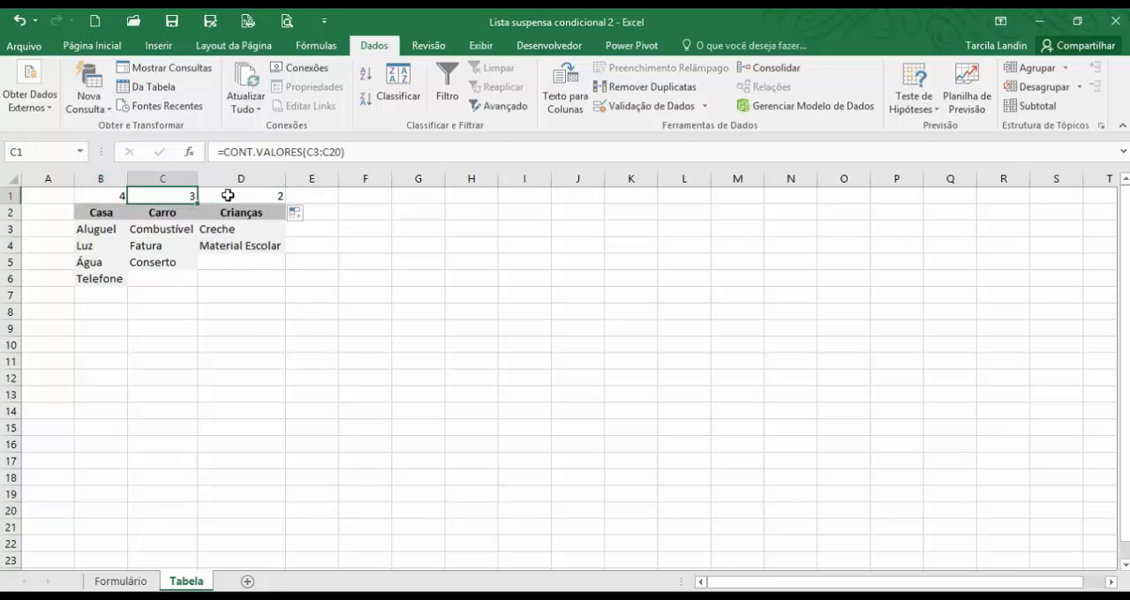
{"action": "left_click", "coordinate": [280, 196]}
{"action": "left_click", "coordinate": [283, 329]}
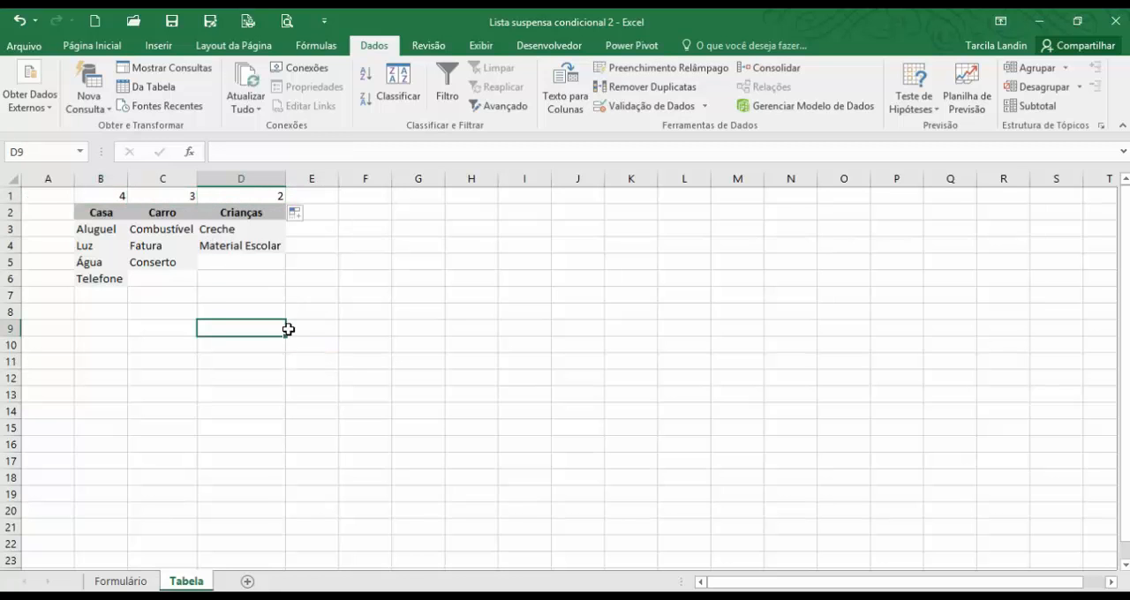
Add the item Uniforme in D5 under Crianças to test the count formula in D1.
{"action": "left_click", "coordinate": [238, 264]}
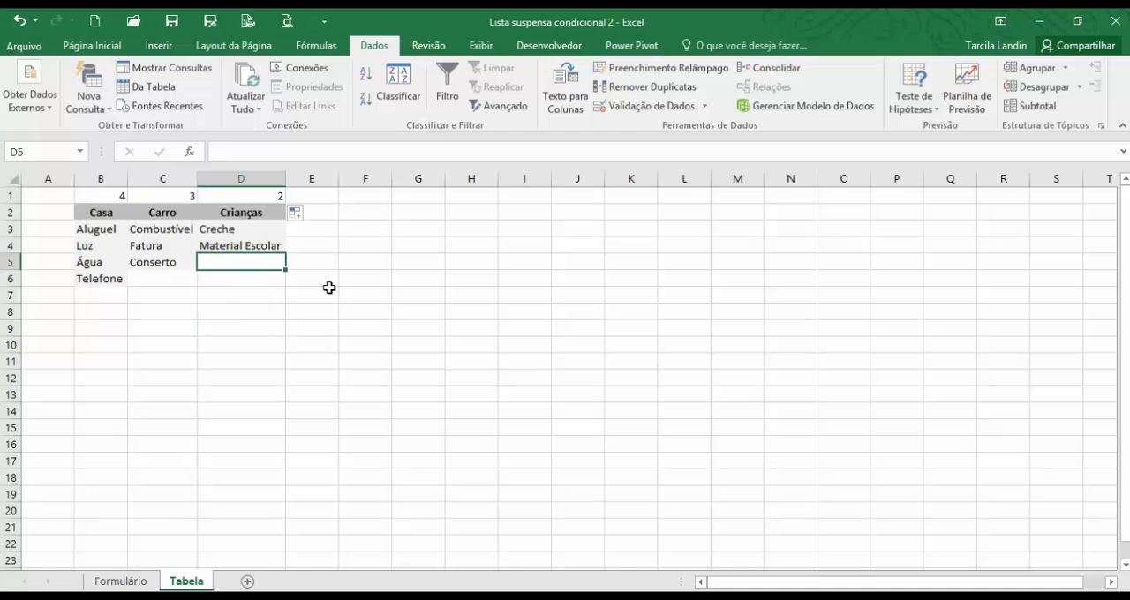
{"action": "type", "text": "Uniforn"}
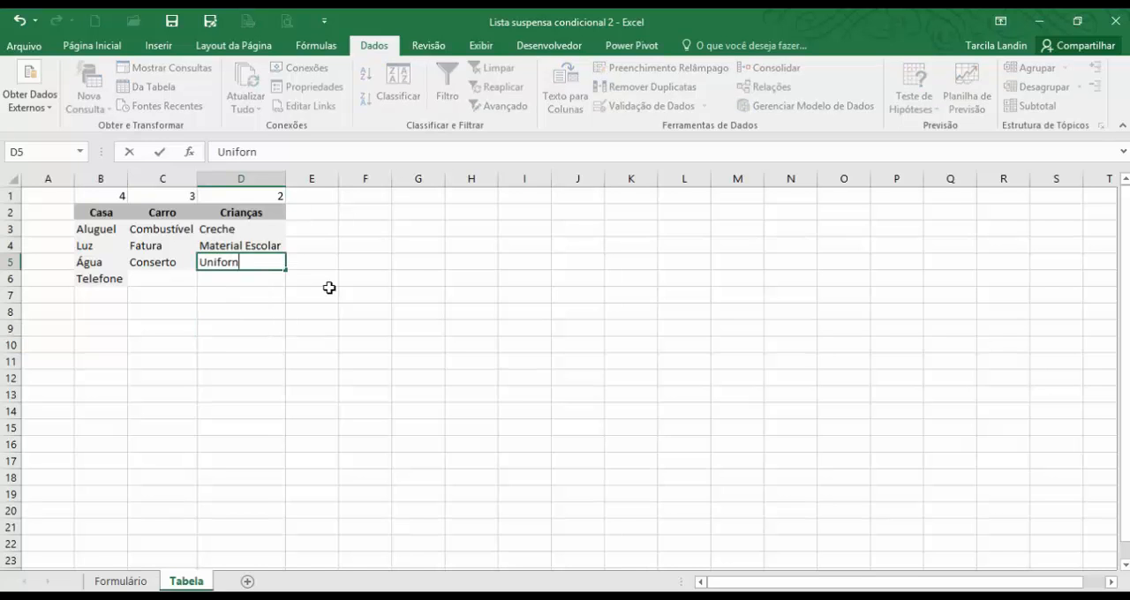
{"action": "key", "text": "BackSpace"}
{"action": "type", "text": "me"}
{"action": "key", "text": "Return"}
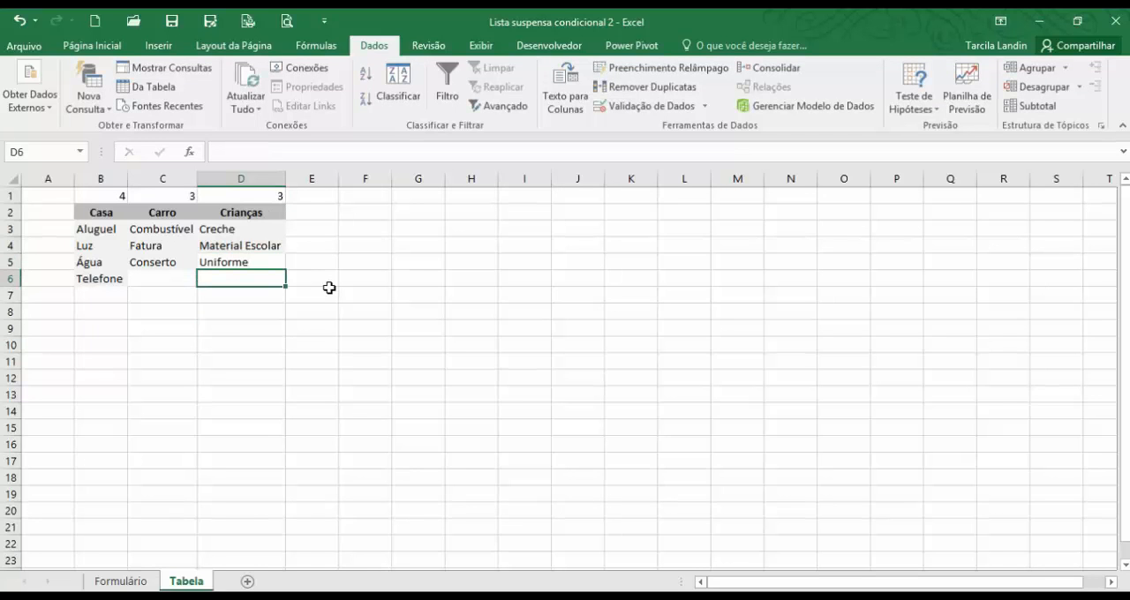
{"action": "key", "text": "Up"}
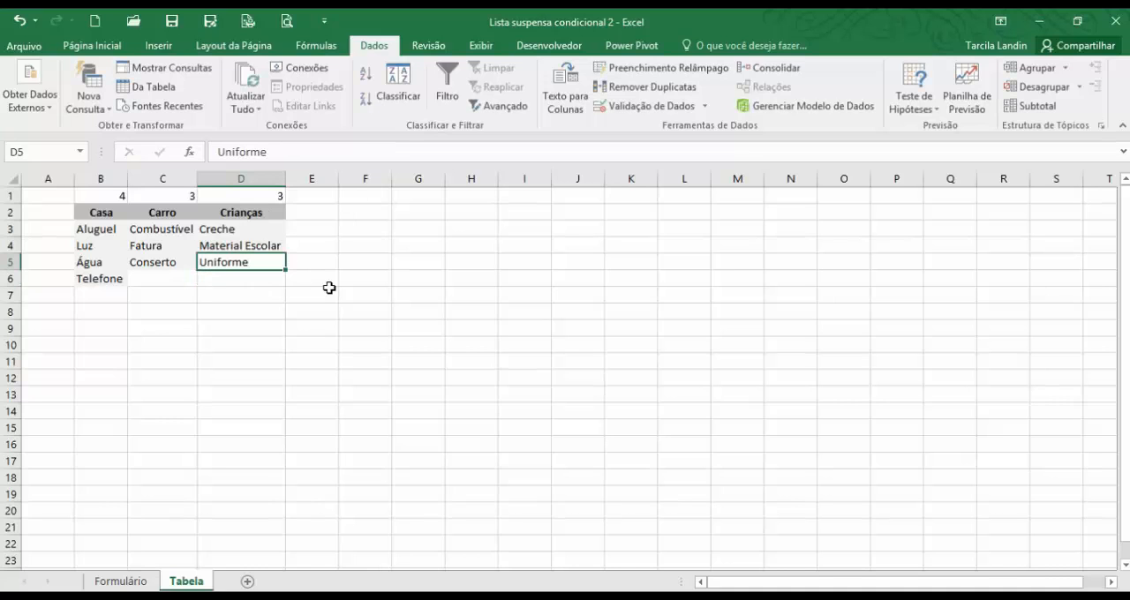
Clear the test item Uniforme from D5 under Crianças and check the count formulas in B1, C1 and D1.
{"action": "key", "text": "Delete"}
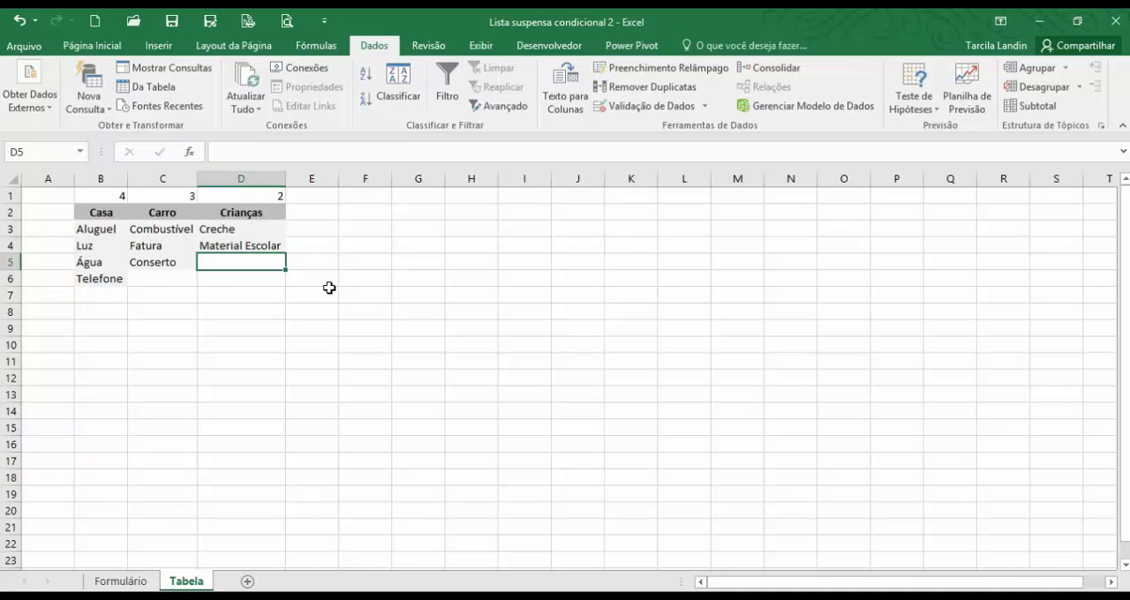
{"action": "left_click", "coordinate": [282, 342]}
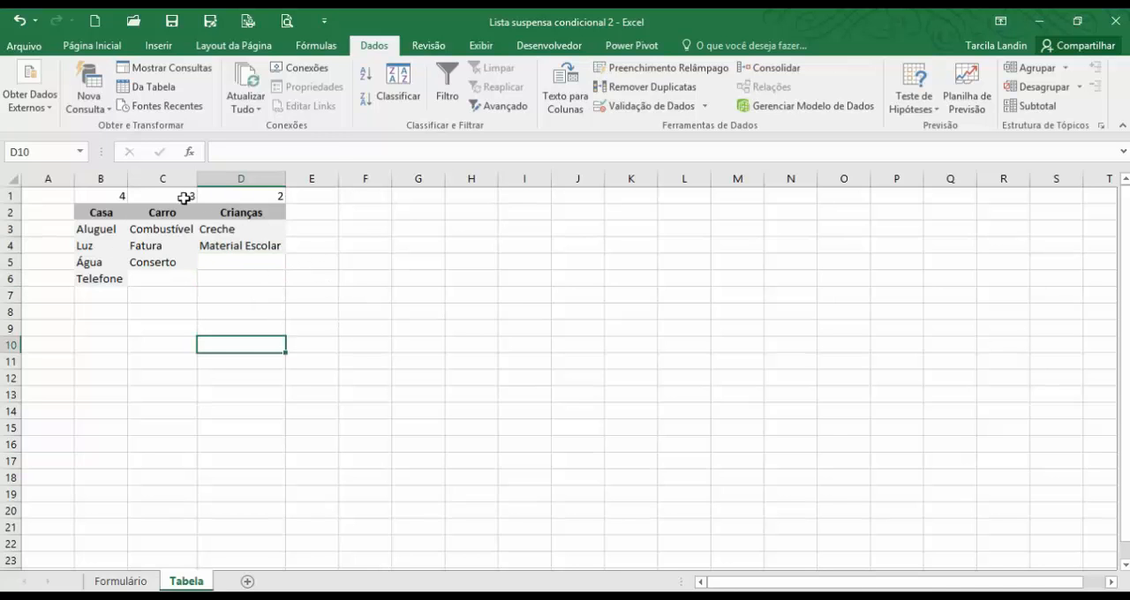
{"action": "left_click", "coordinate": [124, 196]}
{"action": "left_click", "coordinate": [159, 194]}
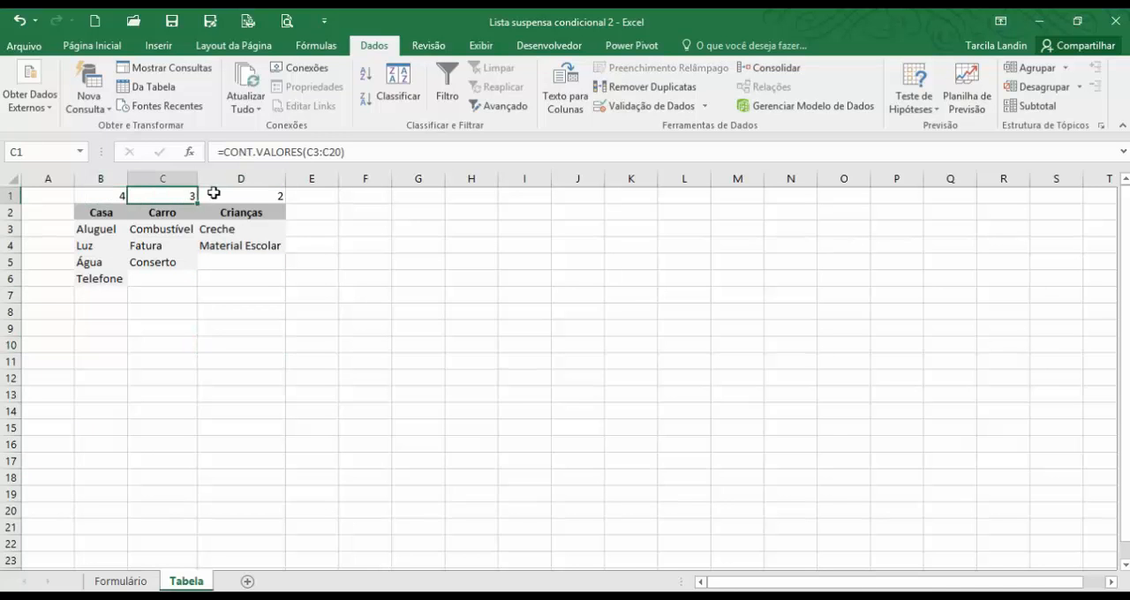
{"action": "left_click", "coordinate": [219, 195]}
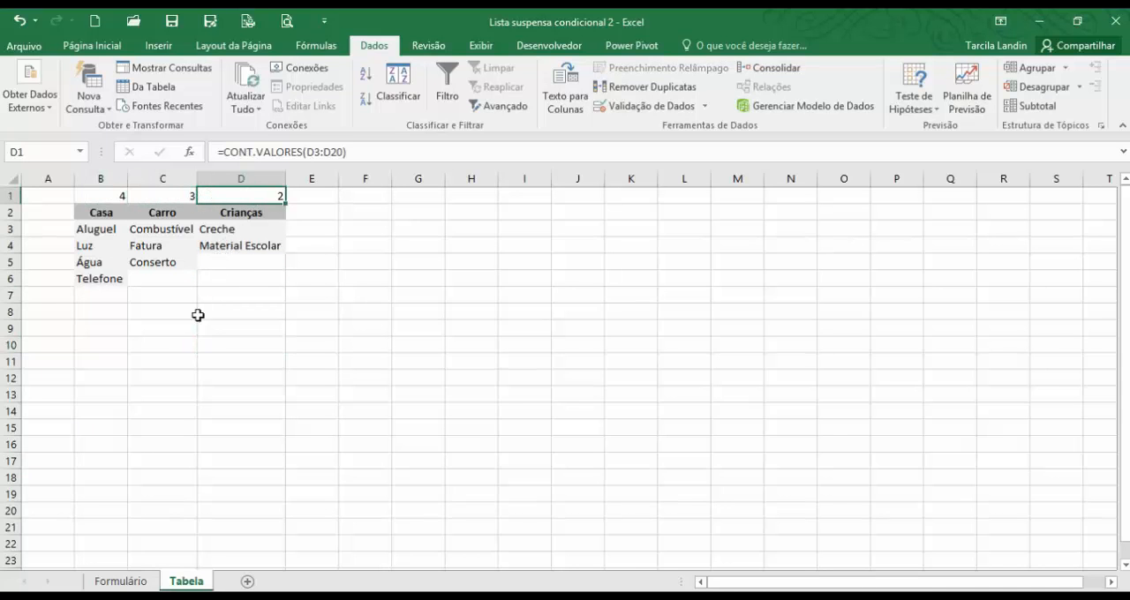
Begin a DESLOC formula in D4 under Altura on the Formulário sheet, with the absolute starting reference Tabela!$A$1.
{"action": "left_click", "coordinate": [121, 581]}
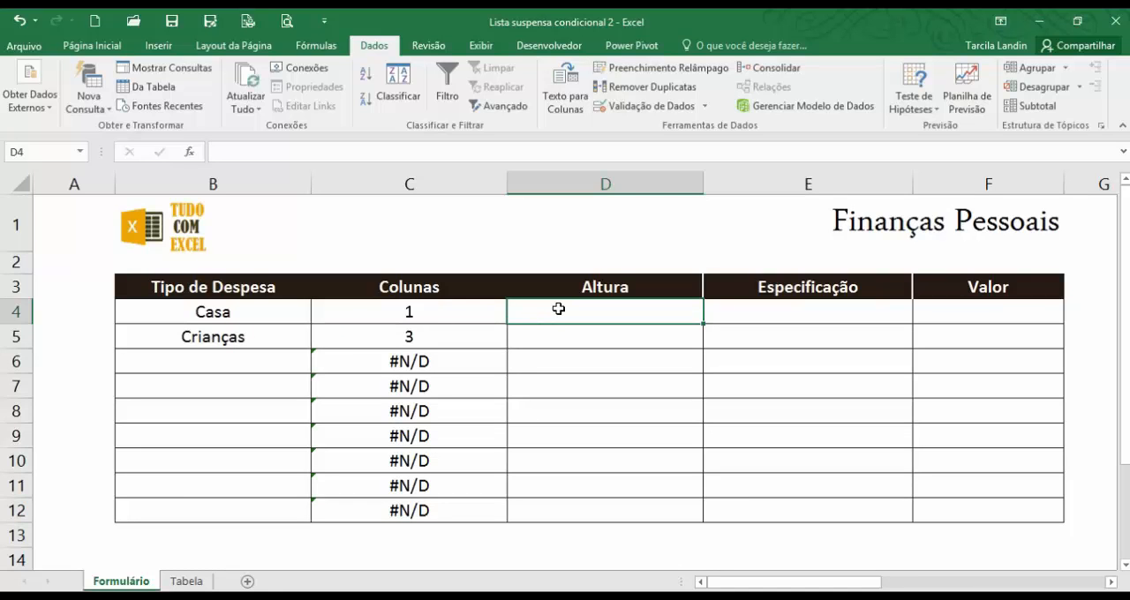
{"action": "type", "text": "=d"}
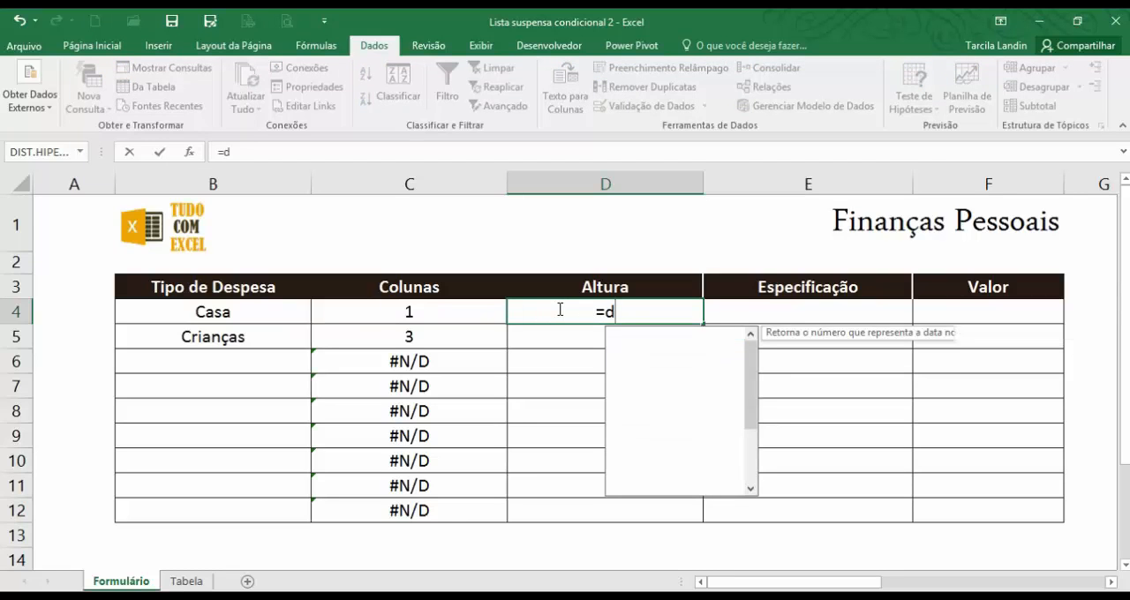
{"action": "type", "text": "esc"}
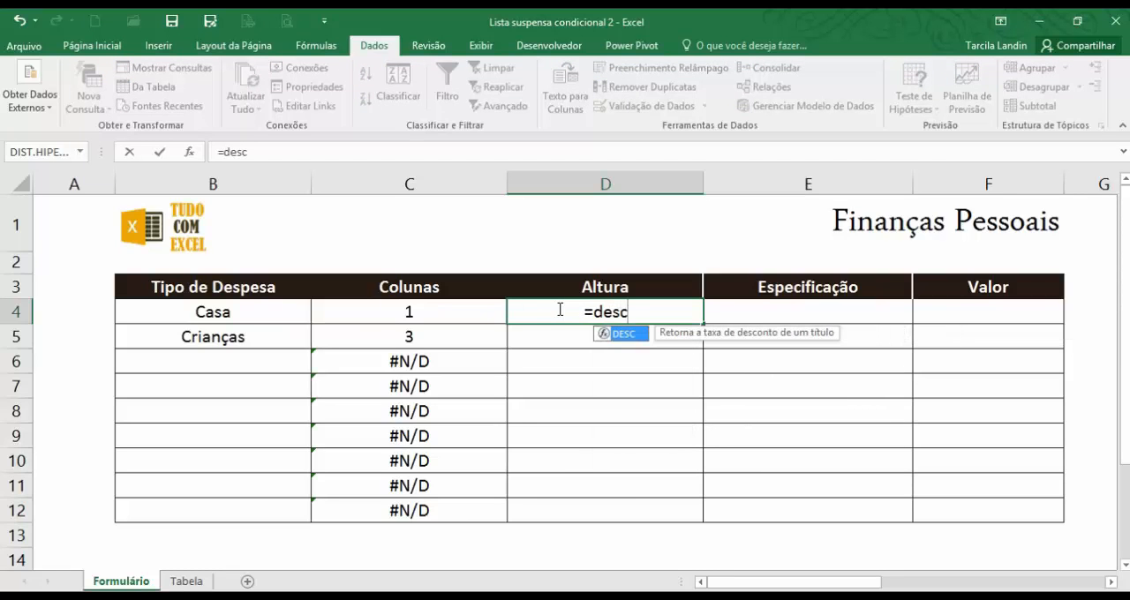
{"action": "double_click", "coordinate": [626, 334]}
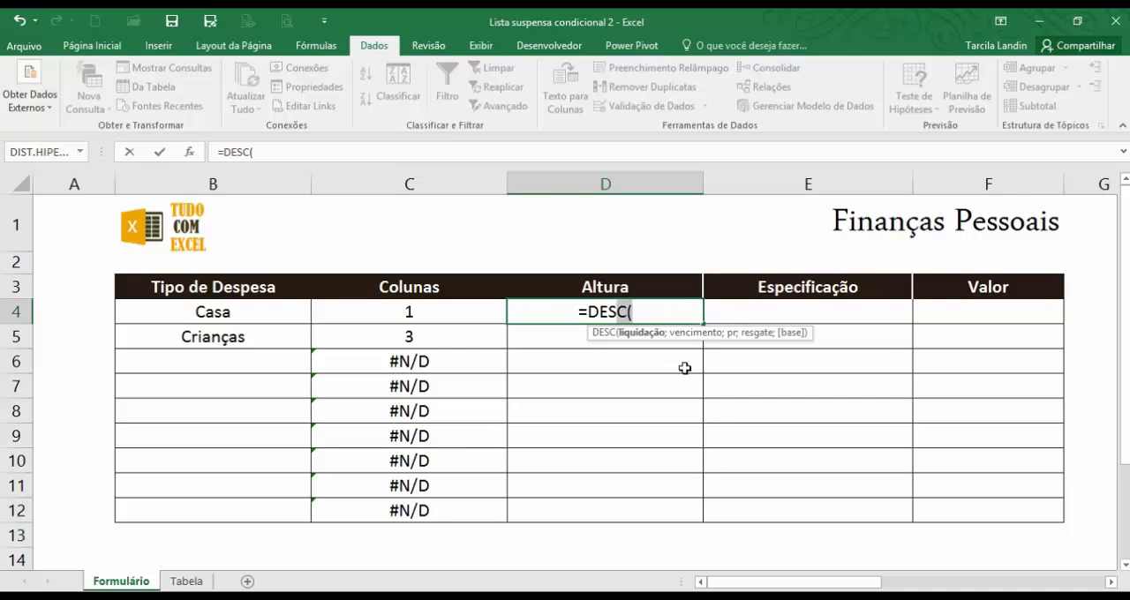
{"action": "key", "text": "BackSpace"}
{"action": "type", "text": "loc"}
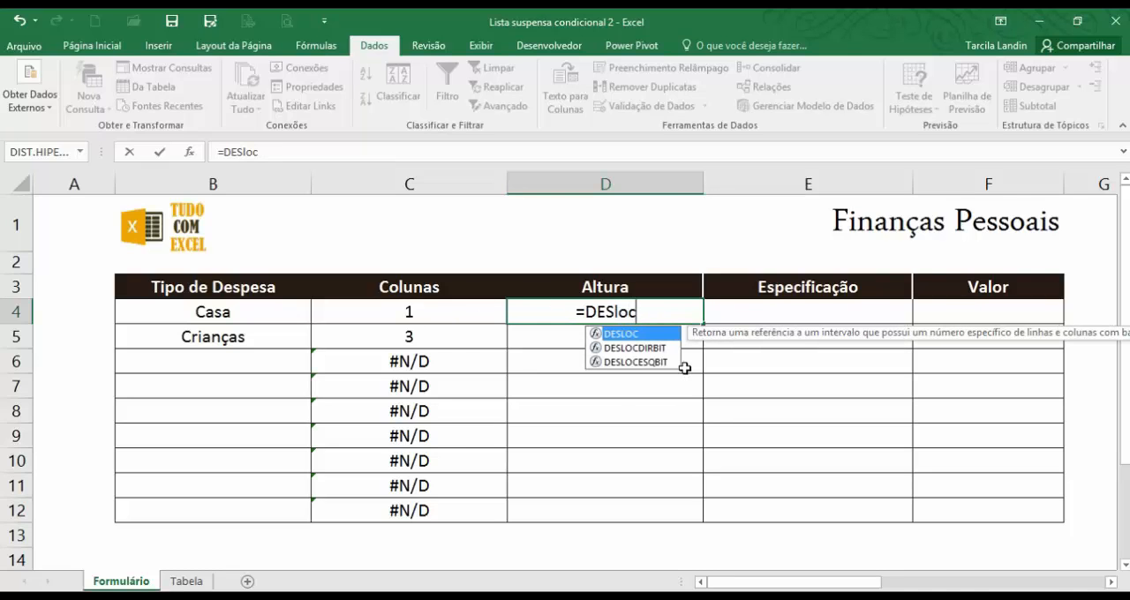
{"action": "double_click", "coordinate": [649, 333]}
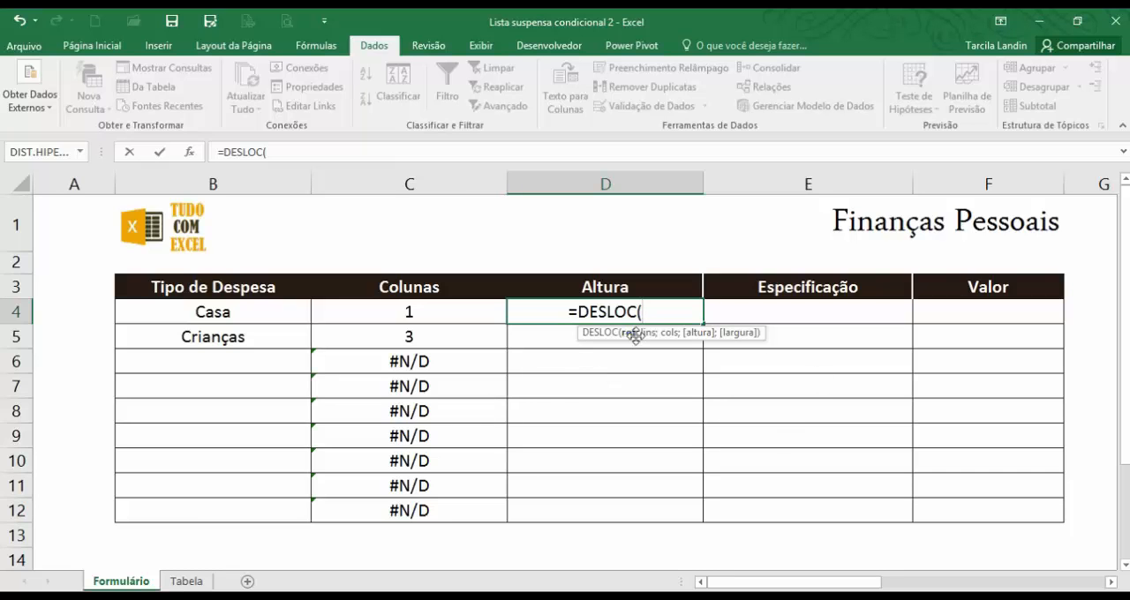
{"action": "left_click", "coordinate": [180, 583]}
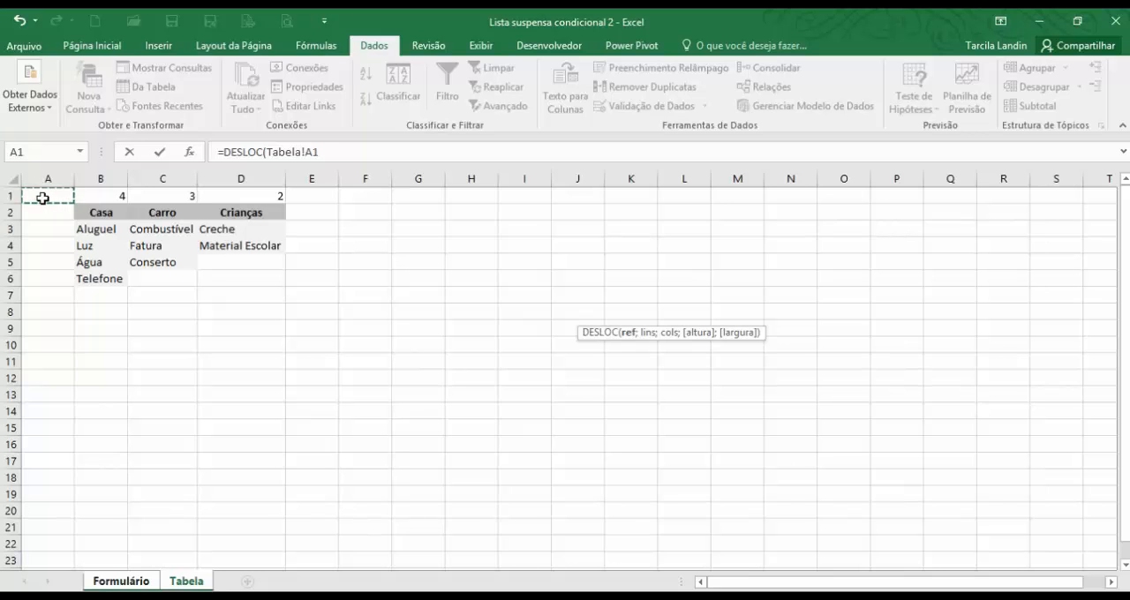
{"action": "key", "text": "F4"}
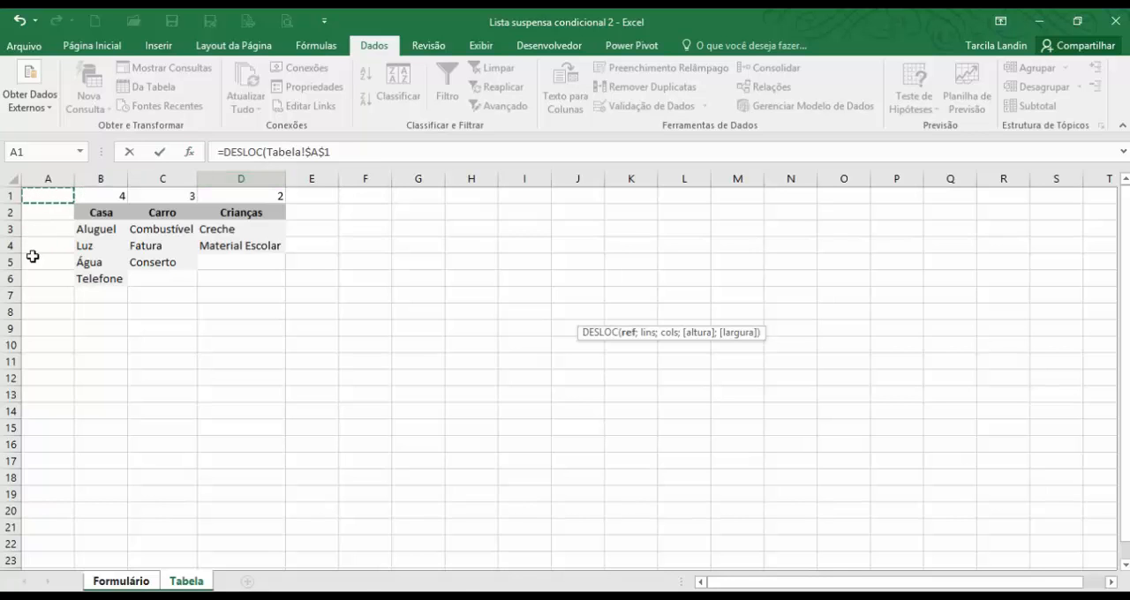
{"action": "left_click", "coordinate": [336, 151]}
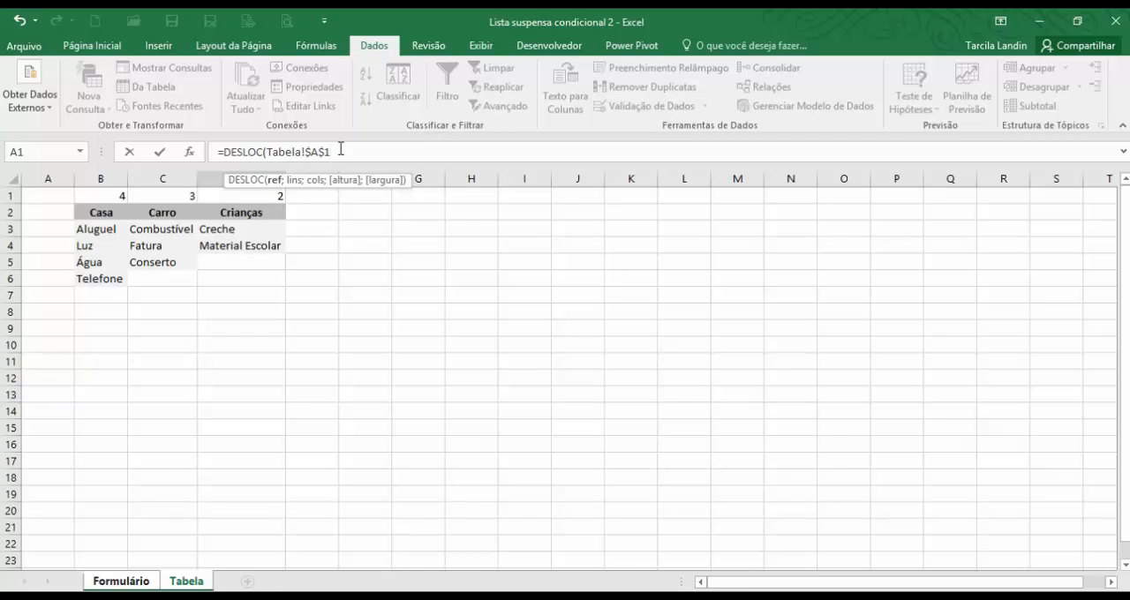
{"action": "type", "text": ";"}
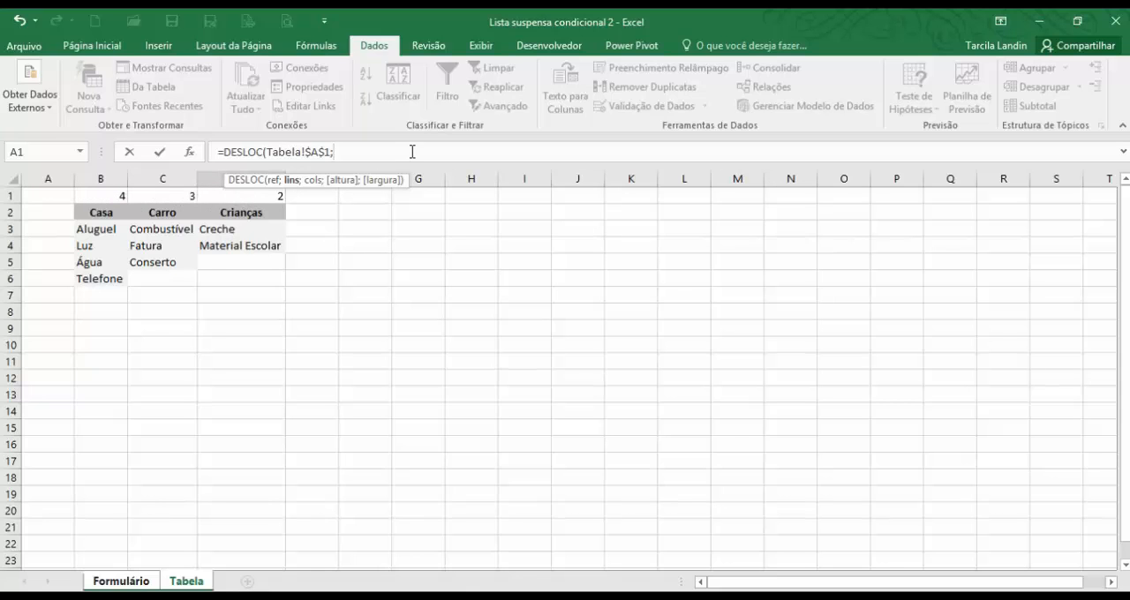
Complete the D4 formula with row offset 0, column offset from Formulário!C4, height 1 and width 1.
{"action": "type", "text": "0;"}
{"action": "left_click", "coordinate": [135, 582]}
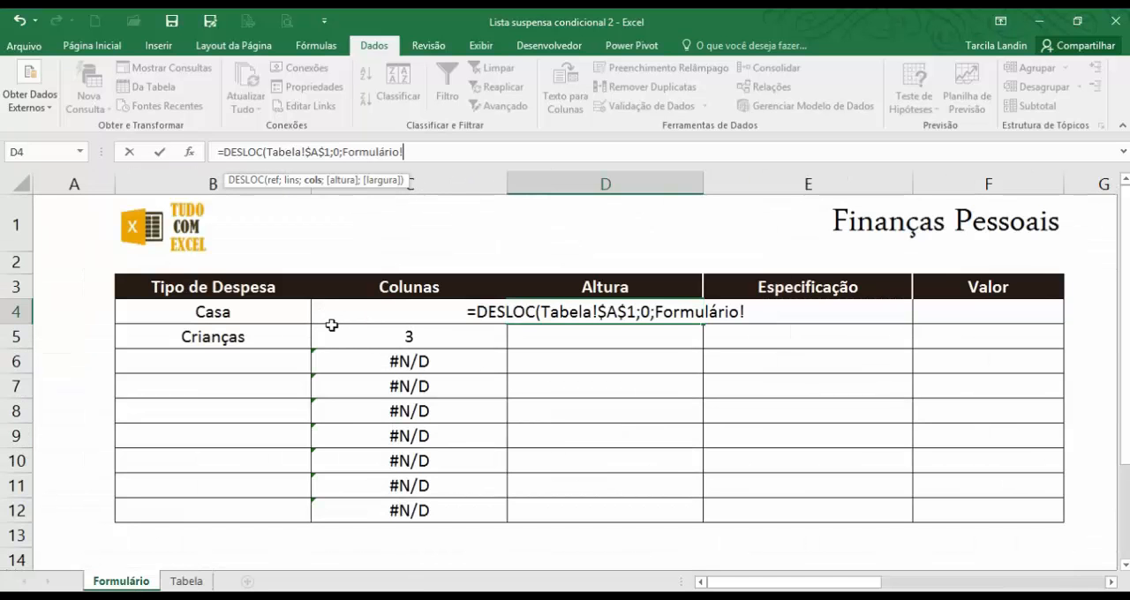
{"action": "left_click", "coordinate": [332, 313]}
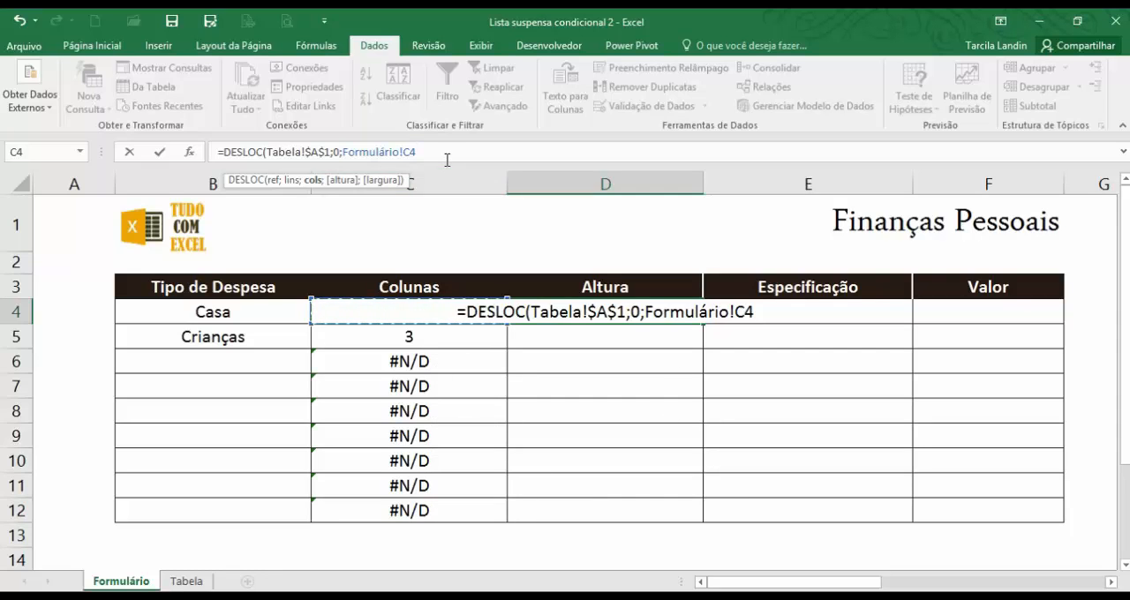
{"action": "type", "text": ";"}
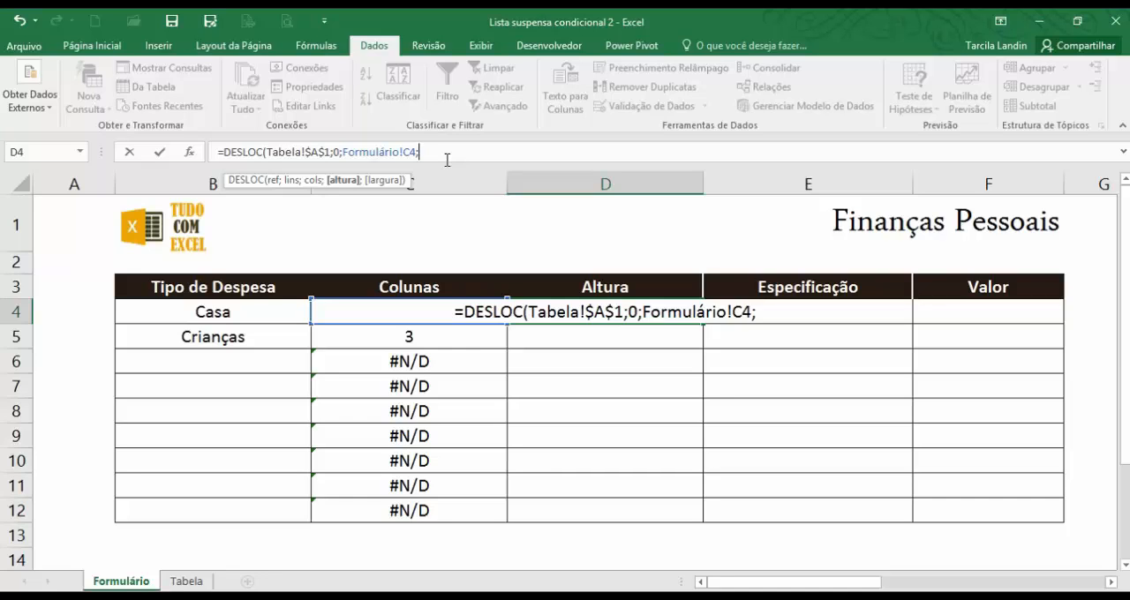
{"action": "type", "text": "1;1"}
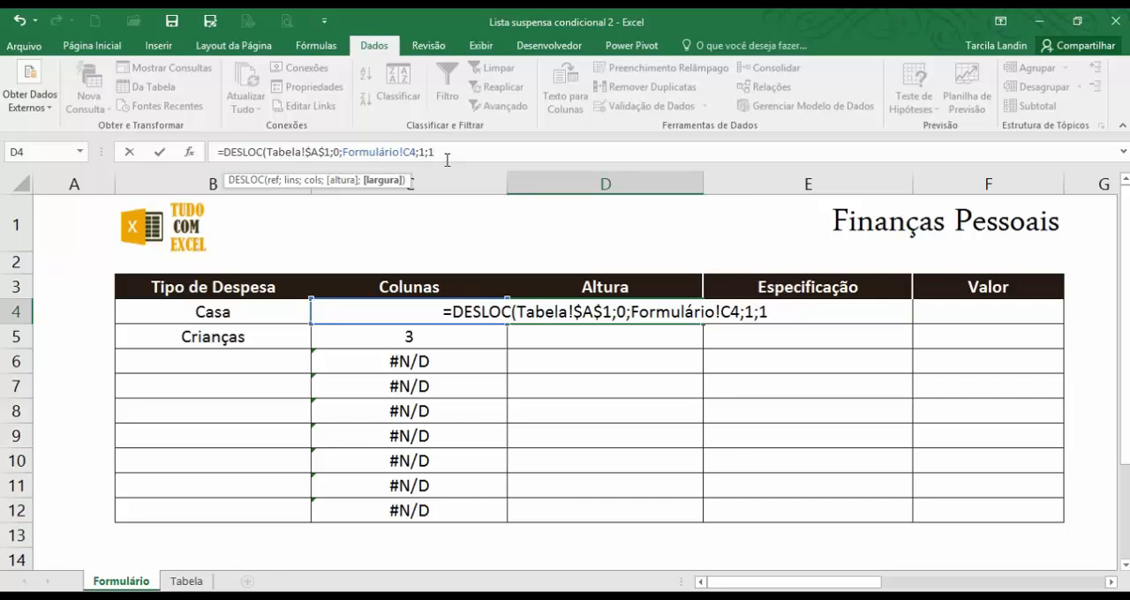
{"action": "type", "text": ")"}
{"action": "left_click", "coordinate": [447, 160]}
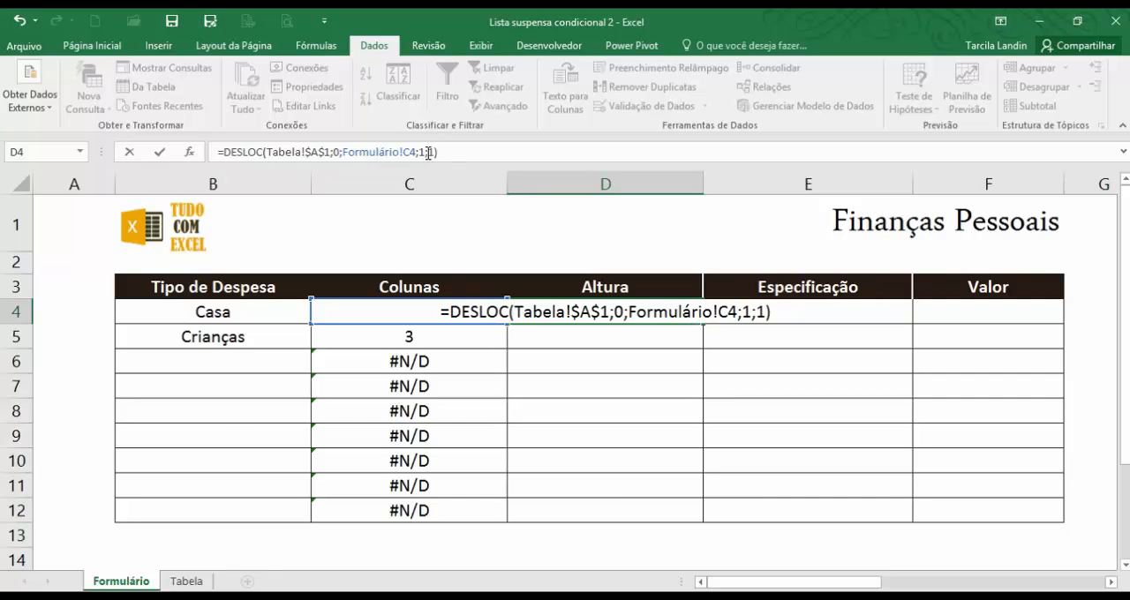
{"action": "key", "text": "Return"}
Examine how the Altura formula in D4 moves from Tabela A1 by the Colunas number to the Casa count in B1.
{"action": "left_click", "coordinate": [186, 582]}
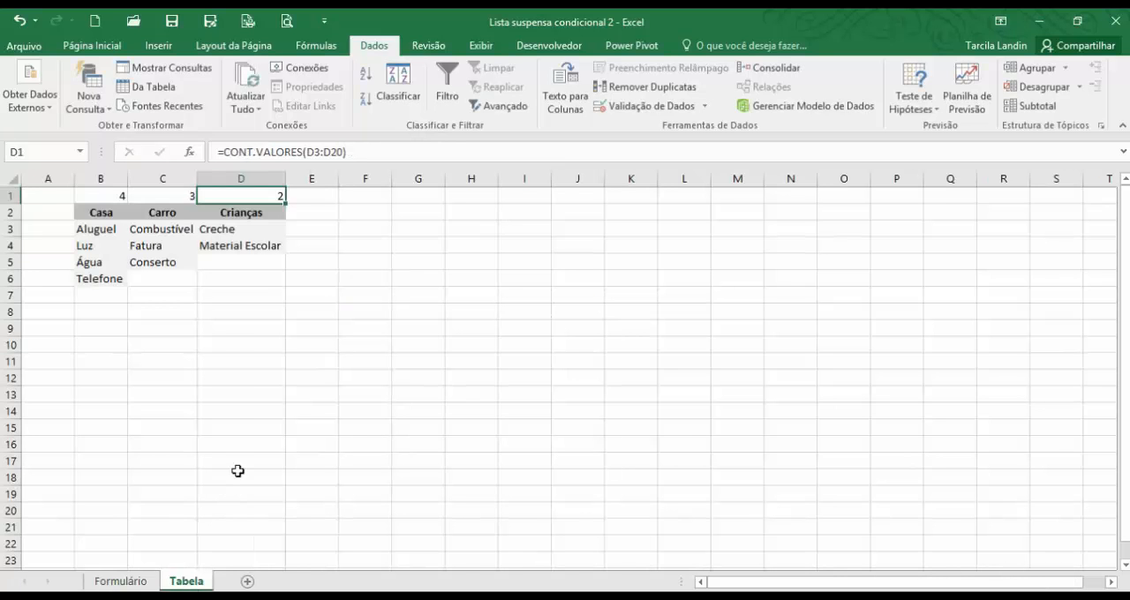
{"action": "left_click", "coordinate": [119, 583]}
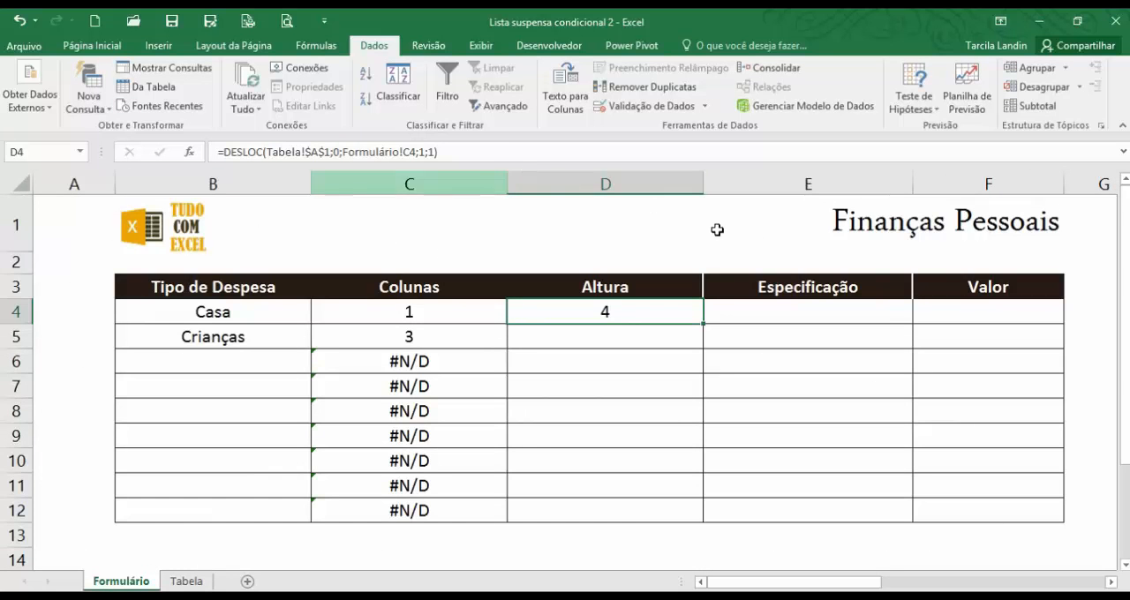
{"action": "left_click", "coordinate": [472, 152]}
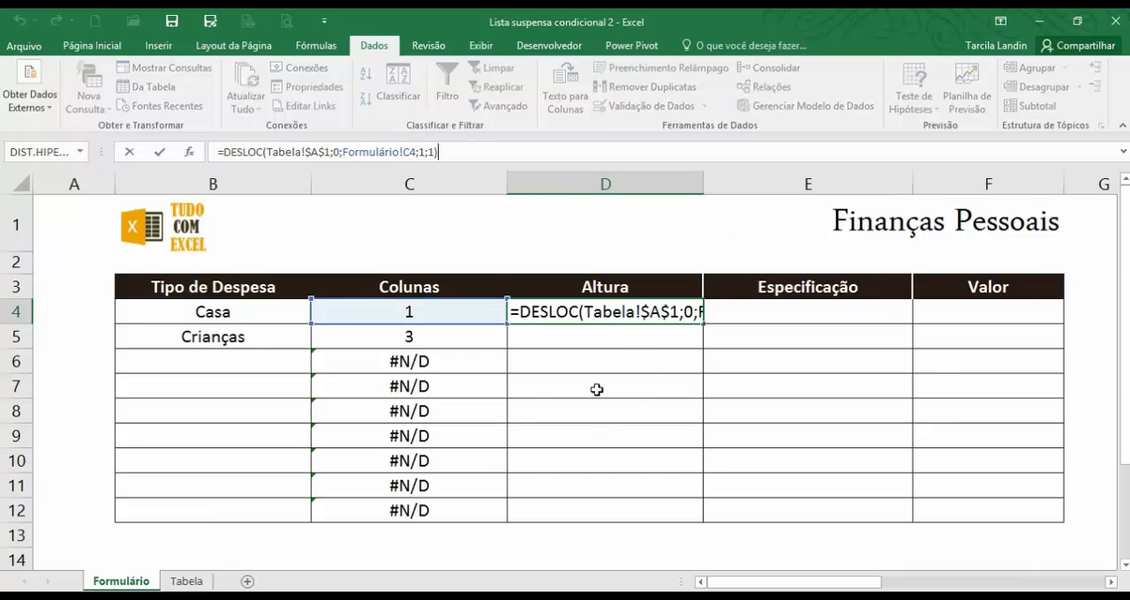
{"action": "key", "text": "Escape"}
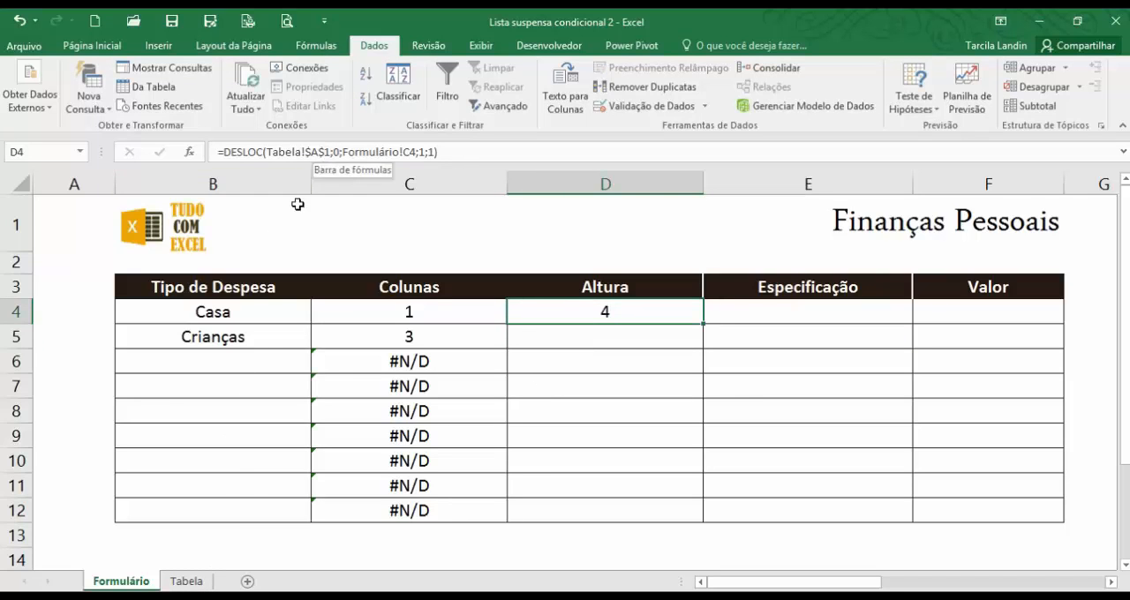
{"action": "left_click", "coordinate": [186, 581]}
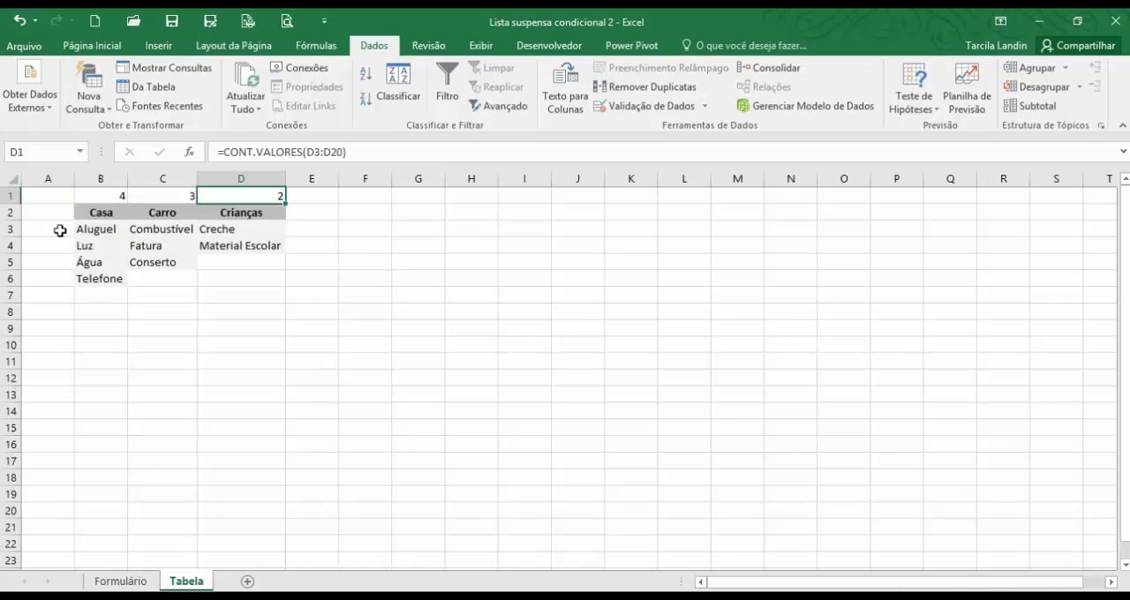
{"action": "left_click", "coordinate": [45, 197]}
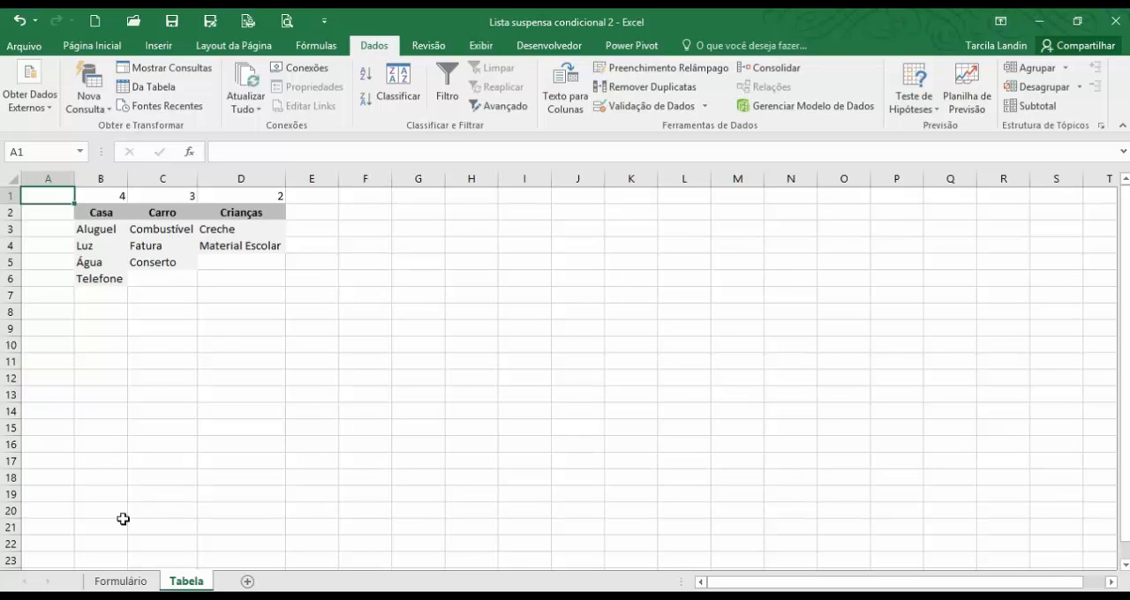
{"action": "left_click", "coordinate": [120, 581]}
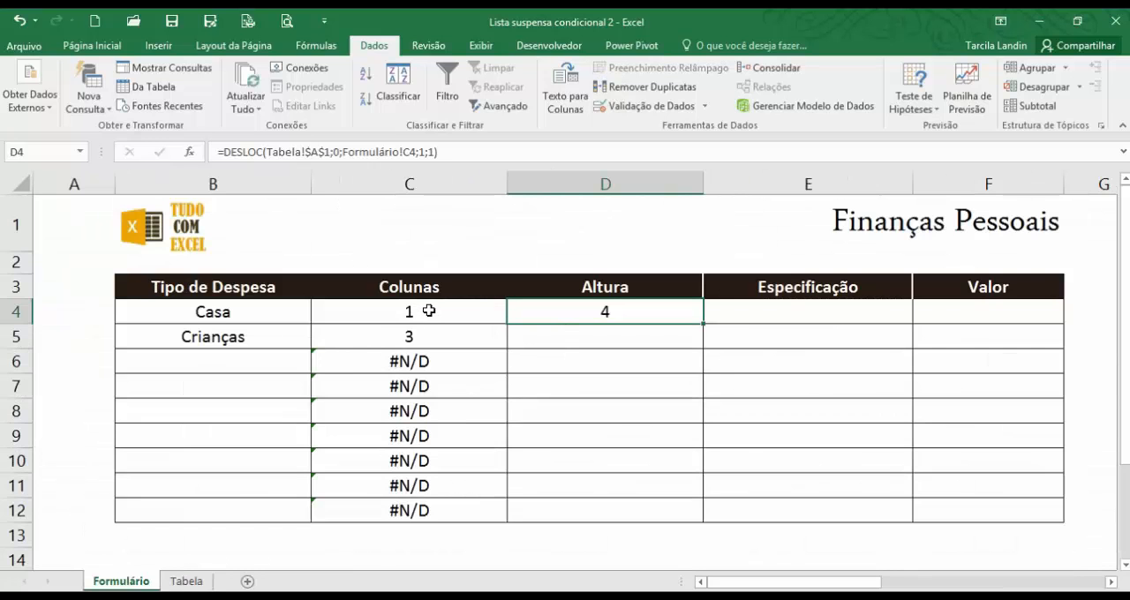
{"action": "left_click", "coordinate": [198, 584]}
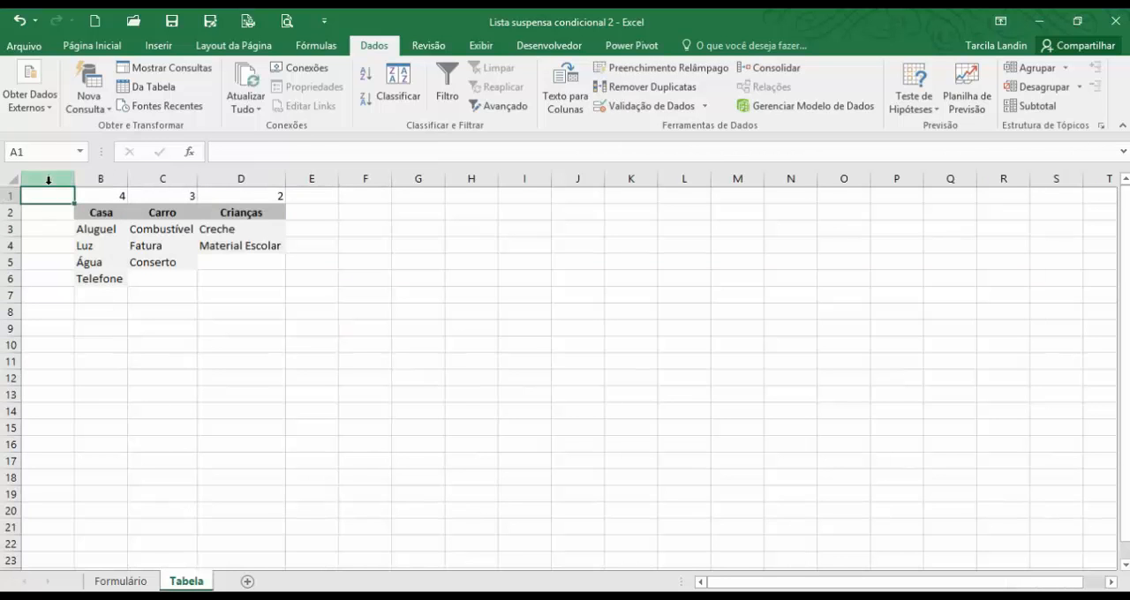
{"action": "left_click", "coordinate": [97, 195]}
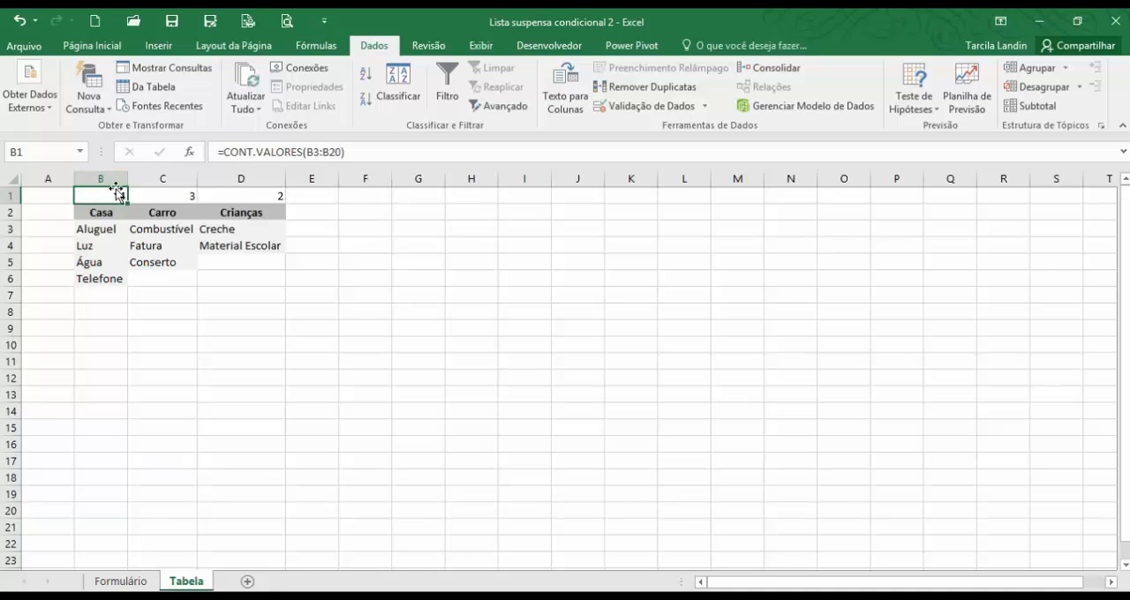
{"action": "left_click_drag", "start_coordinate": [113, 195], "coordinate": [159, 210]}
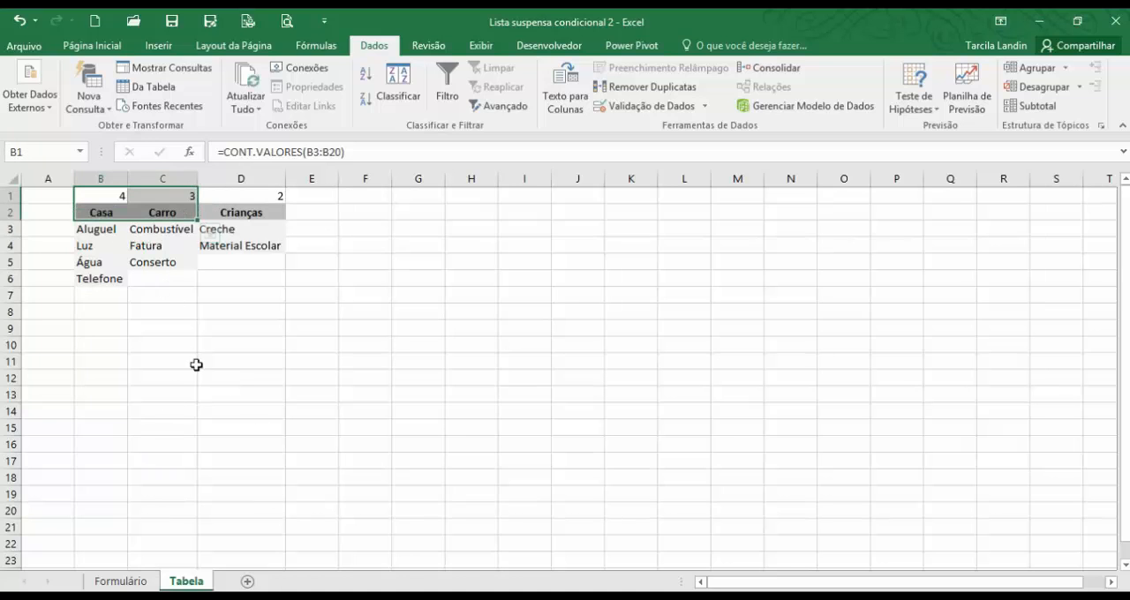
{"action": "left_click", "coordinate": [177, 328]}
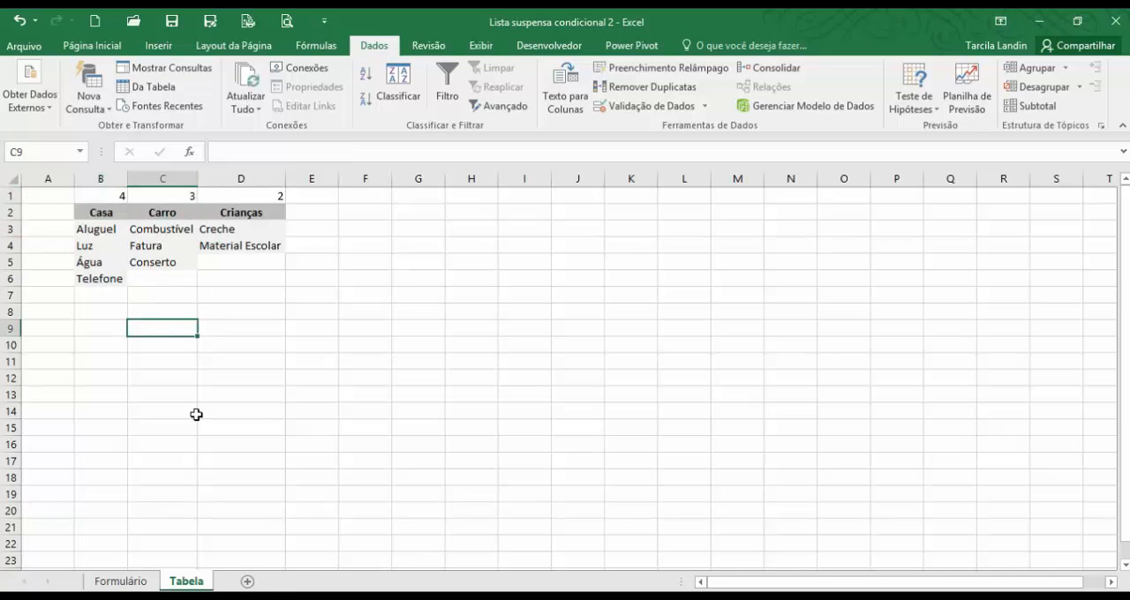
{"action": "left_click", "coordinate": [120, 195]}
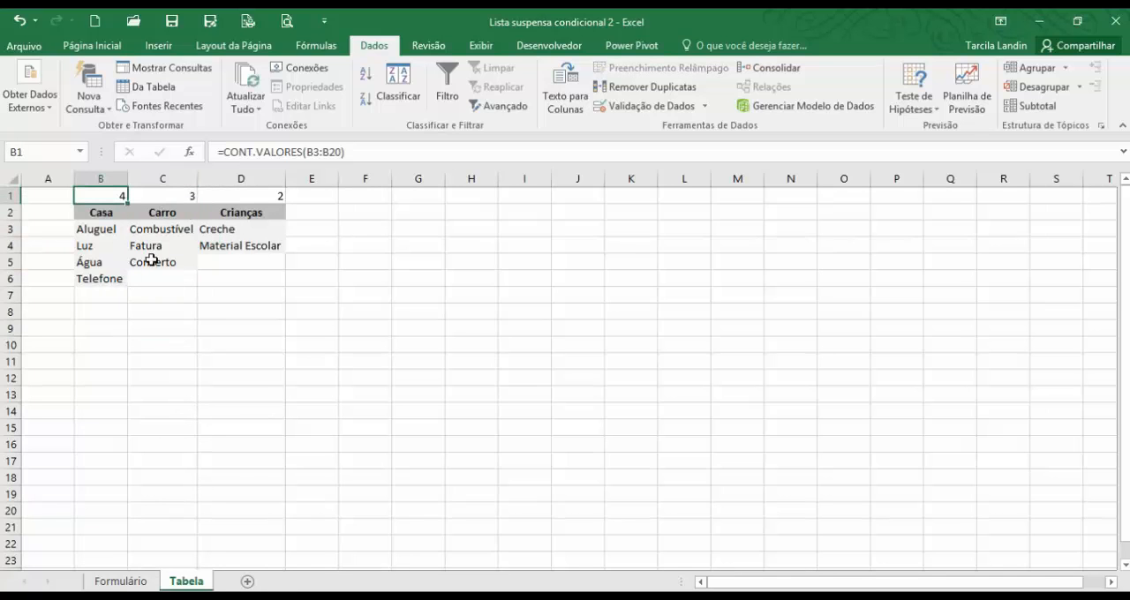
Fill the Altura formula from D4 down to D12 and compare the Crianças row with the count in Tabela D1.
{"action": "left_click", "coordinate": [121, 582]}
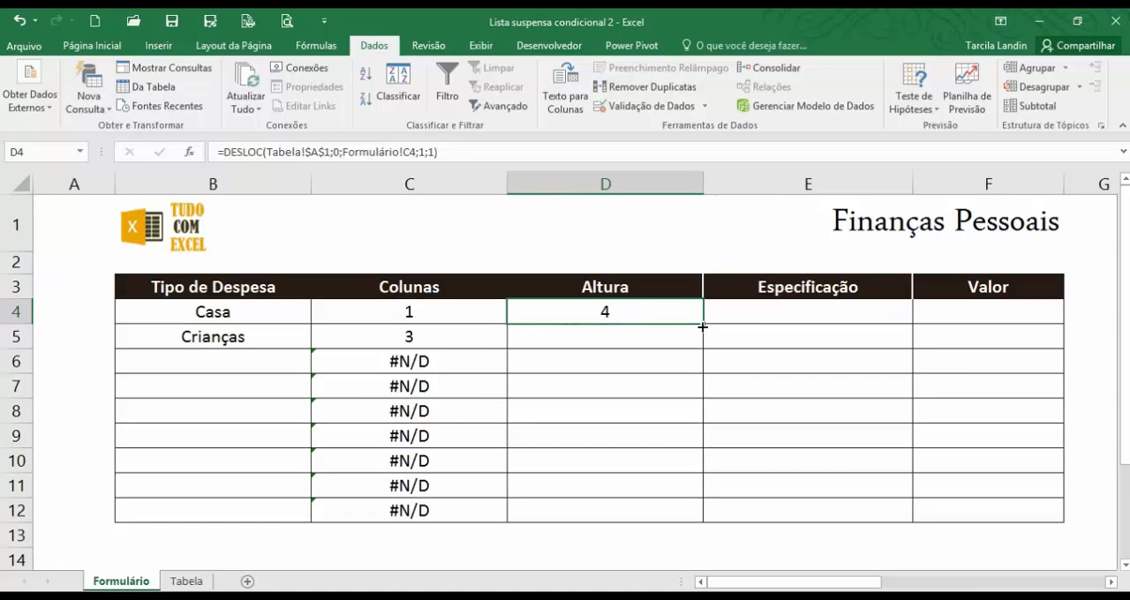
{"action": "left_click_drag", "start_coordinate": [703, 360], "coordinate": [693, 533]}
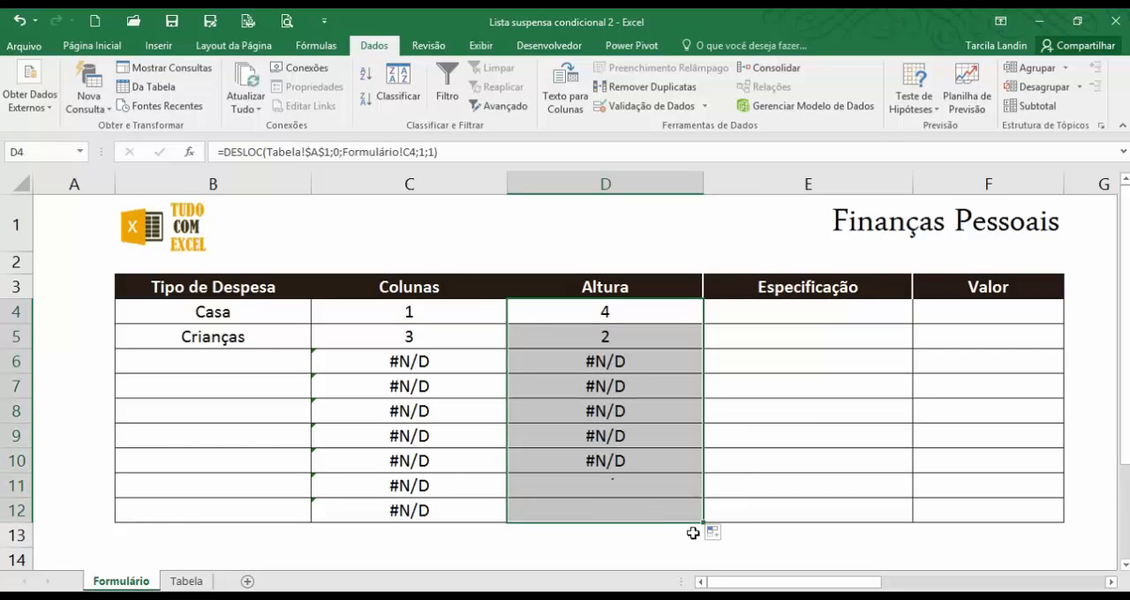
{"action": "left_click", "coordinate": [605, 334]}
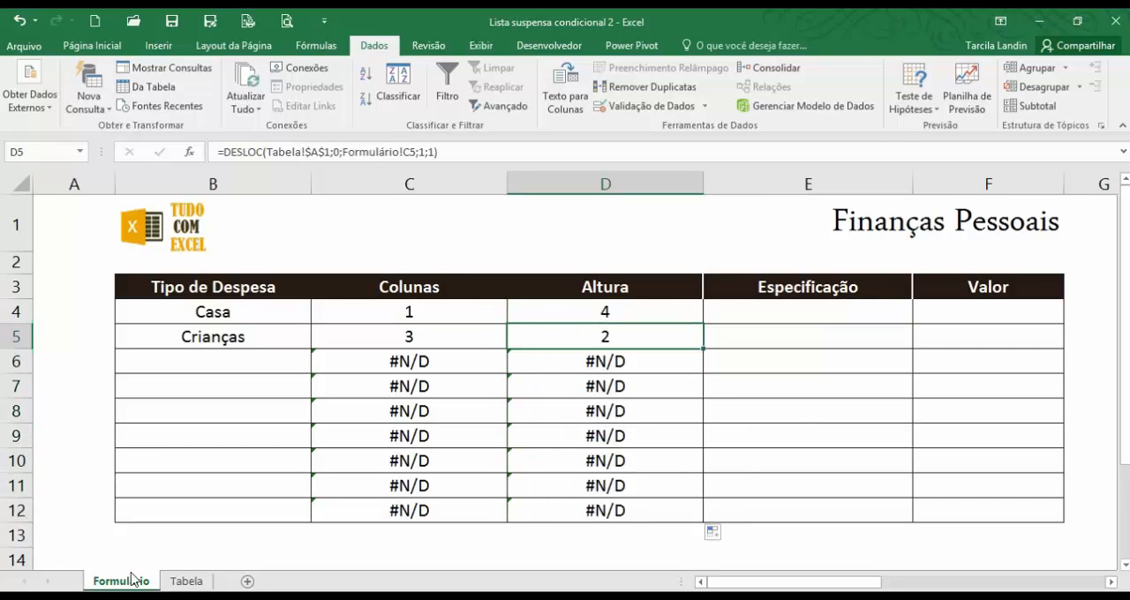
{"action": "left_click", "coordinate": [187, 582]}
{"action": "left_click", "coordinate": [270, 191]}
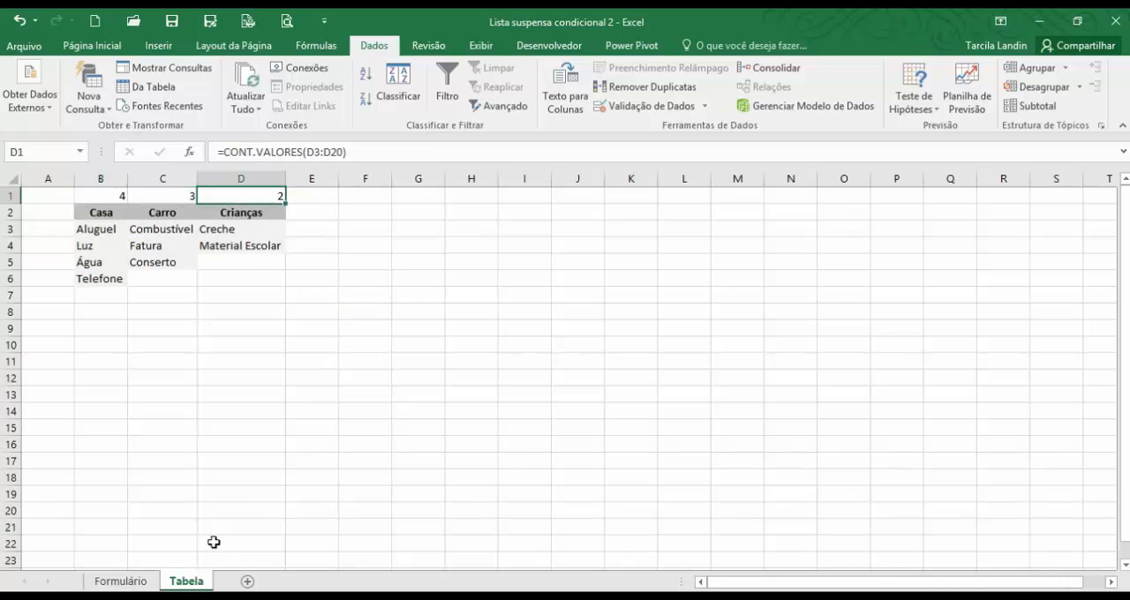
Return to the Formulário sheet and set the Tipo de Despesa in B5 to Carro.
{"action": "left_click", "coordinate": [129, 582]}
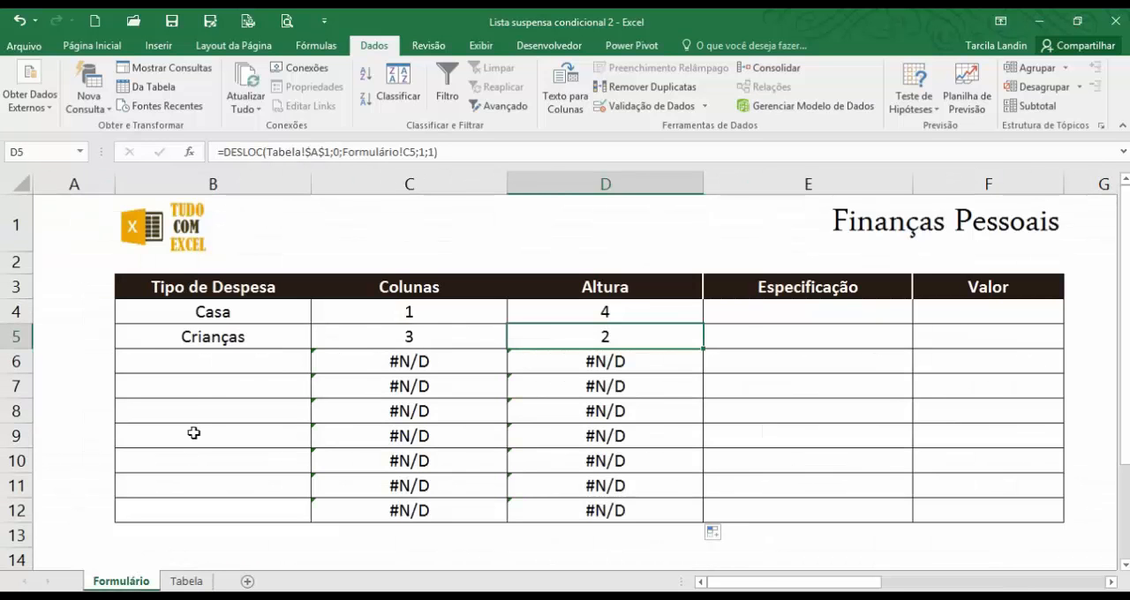
{"action": "left_click", "coordinate": [228, 337]}
{"action": "left_click", "coordinate": [317, 341]}
{"action": "left_click", "coordinate": [277, 378]}
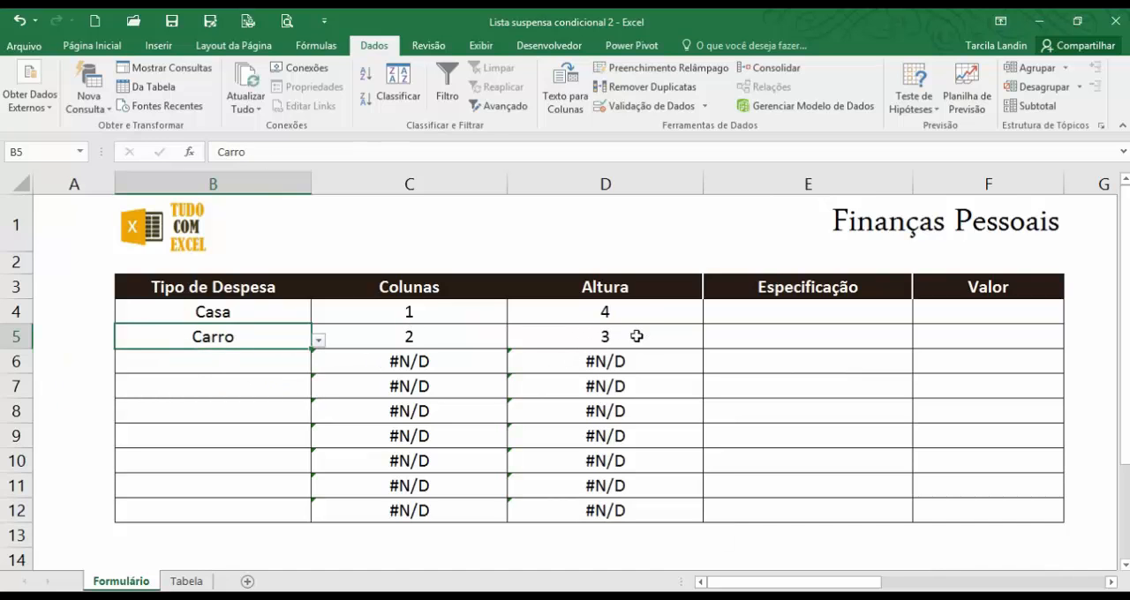
Examine the Colunas and Altura formulas in the rows without a Tipo de Despesa and compare them with the filled rows 4 and 5.
{"action": "left_click", "coordinate": [565, 405]}
{"action": "left_click_drag", "start_coordinate": [588, 366], "coordinate": [520, 500]}
{"action": "left_click", "coordinate": [341, 365]}
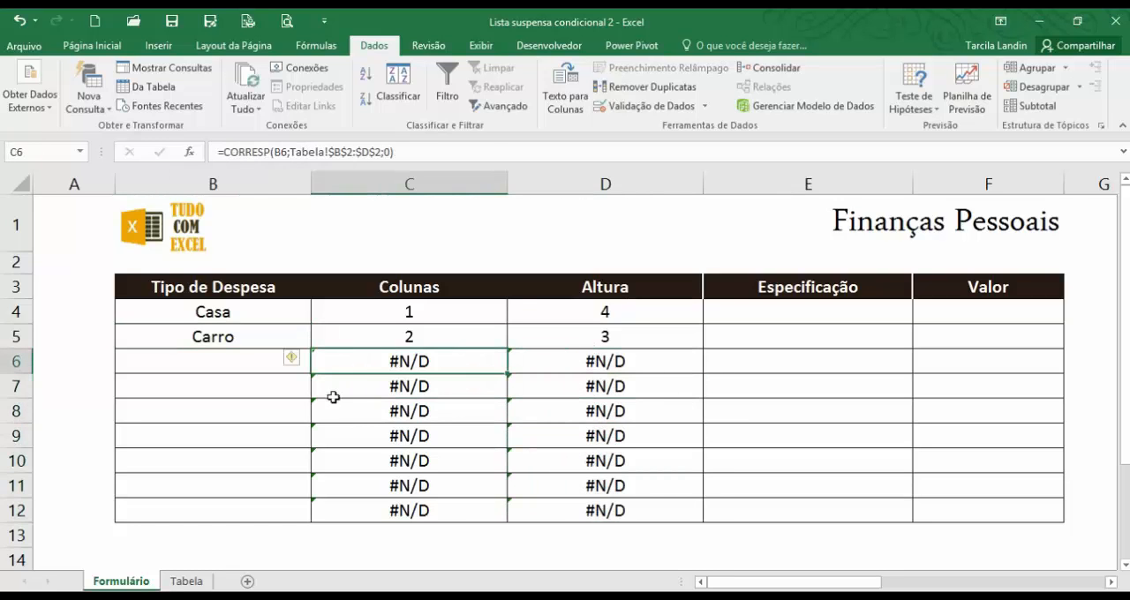
{"action": "left_click", "coordinate": [338, 413]}
{"action": "left_click", "coordinate": [260, 481]}
{"action": "left_click", "coordinate": [249, 385]}
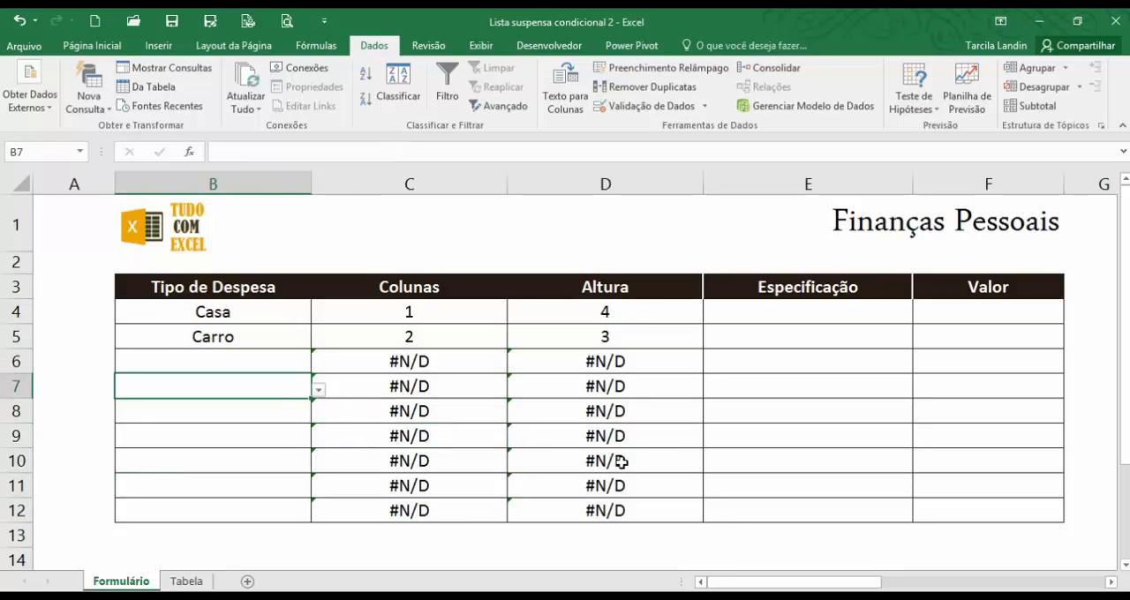
{"action": "left_click", "coordinate": [622, 461]}
{"action": "left_click", "coordinate": [634, 365]}
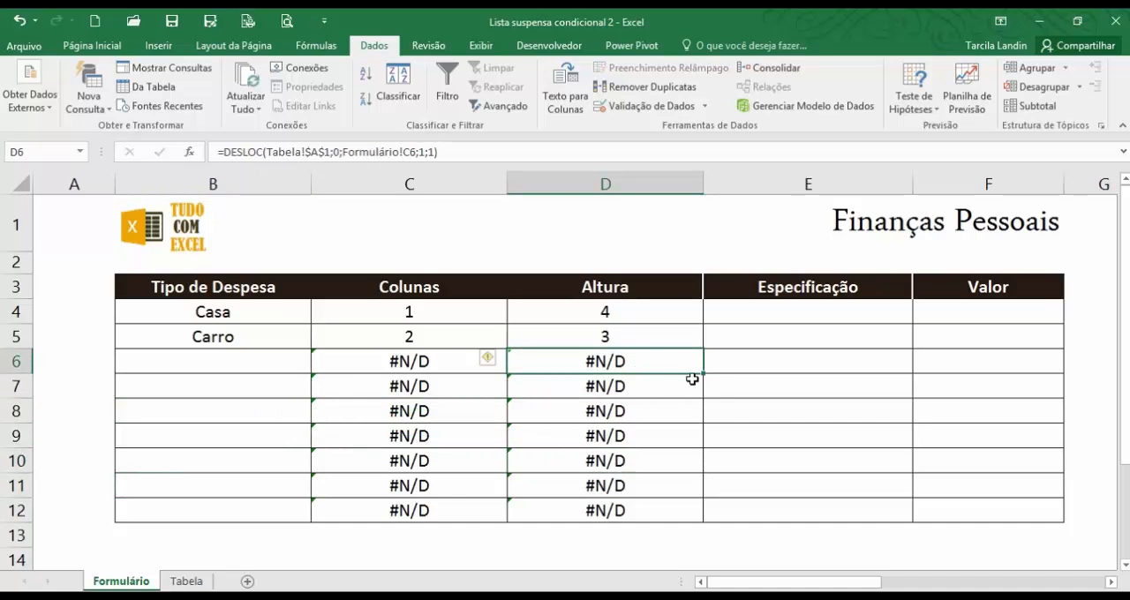
{"action": "left_click", "coordinate": [677, 334]}
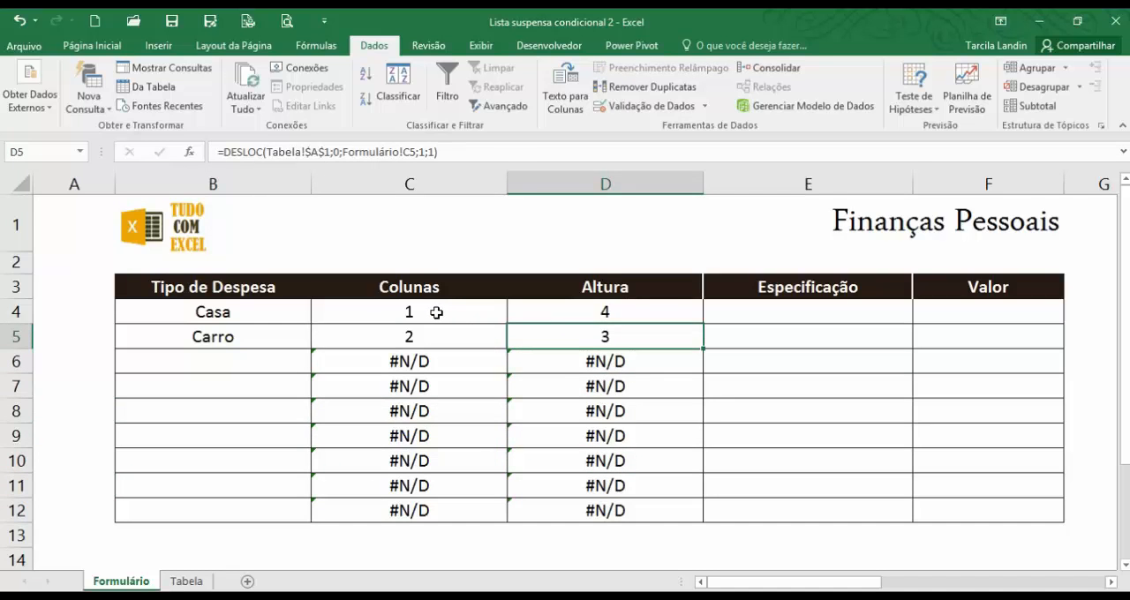
{"action": "left_click_drag", "start_coordinate": [436, 313], "coordinate": [557, 343]}
{"action": "left_click", "coordinate": [571, 318]}
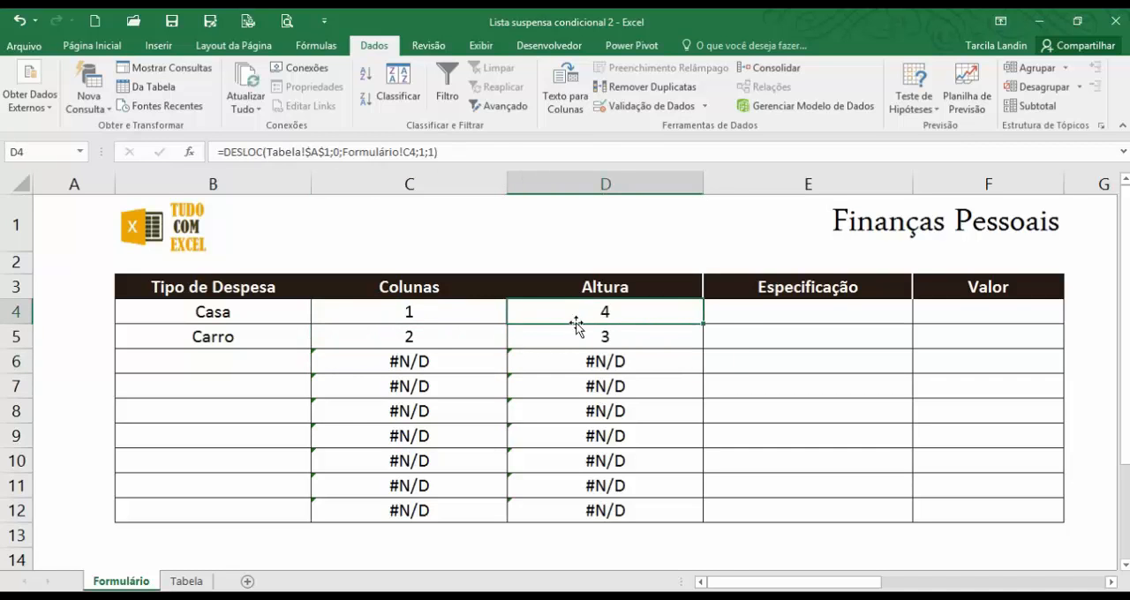
Start a data validation rule for Especificação cell E4 that allows a Lista, keeping the table visible for its source.
{"action": "left_click", "coordinate": [743, 316]}
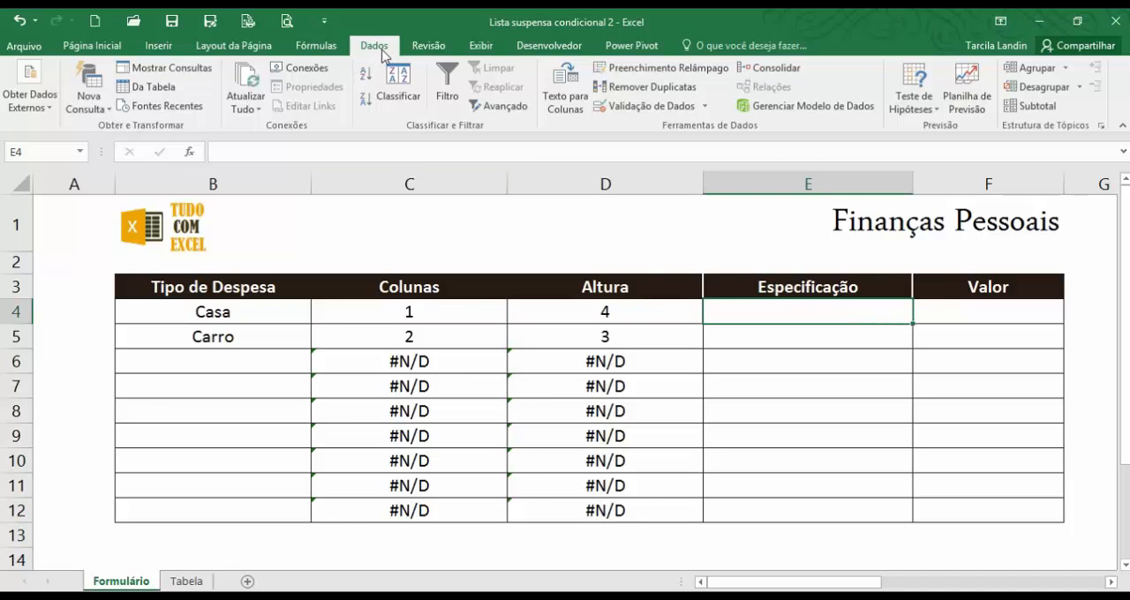
{"action": "left_click", "coordinate": [671, 117]}
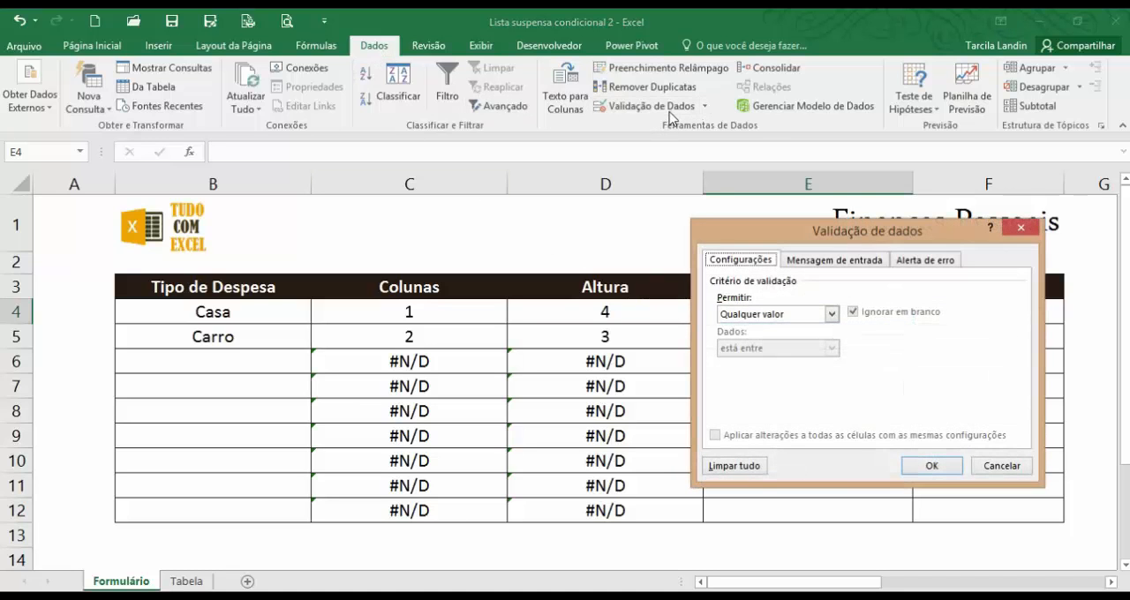
{"action": "left_click", "coordinate": [830, 315]}
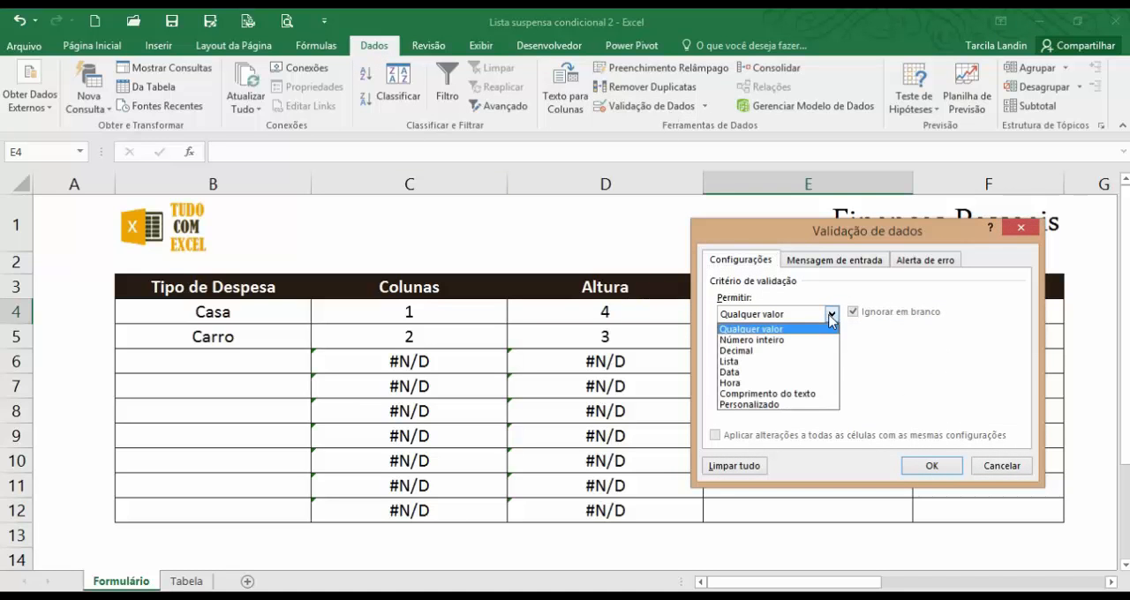
{"action": "left_click", "coordinate": [753, 362]}
{"action": "left_click", "coordinate": [751, 381]}
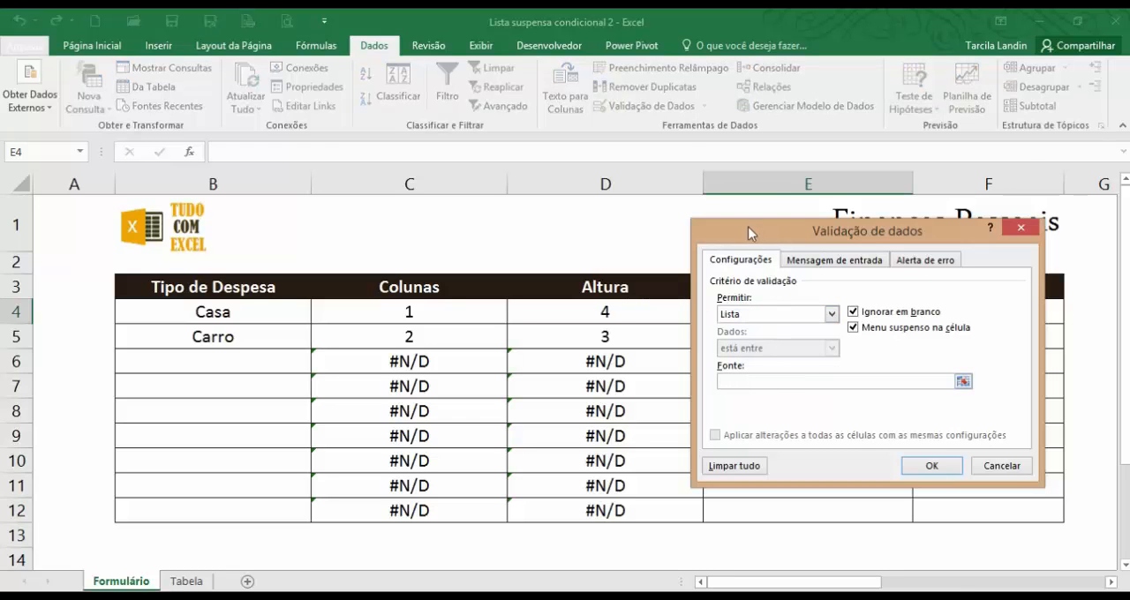
{"action": "left_click_drag", "start_coordinate": [748, 232], "coordinate": [401, 24]}
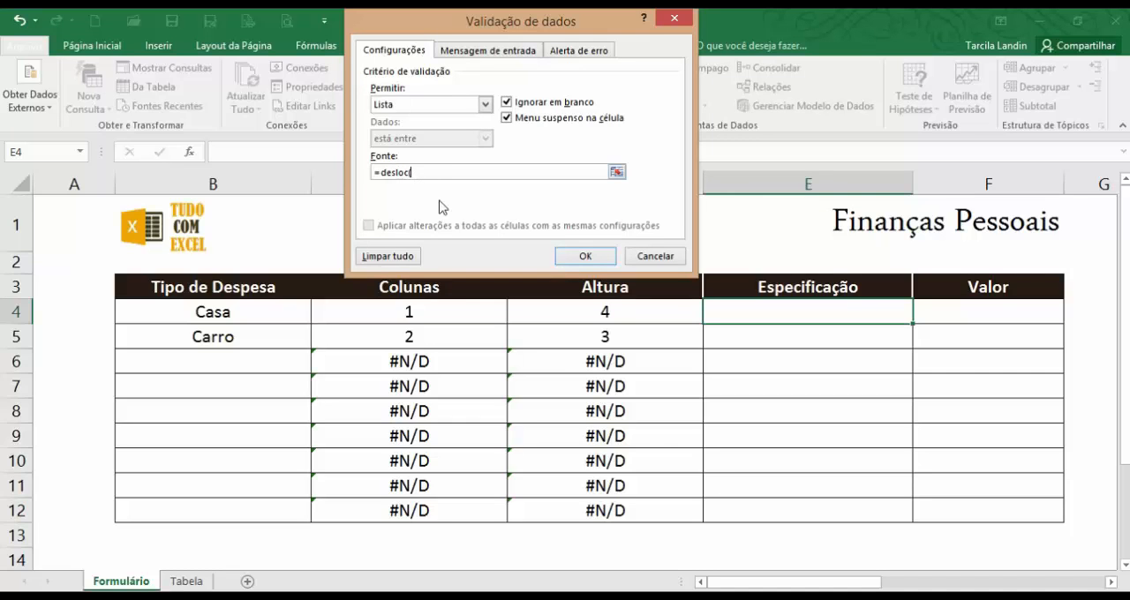
Begin the list source with a DESLOC formula starting at Tabela!$A$1 with a row offset of 2.
{"action": "type", "text": "("}
{"action": "left_click", "coordinate": [183, 582]}
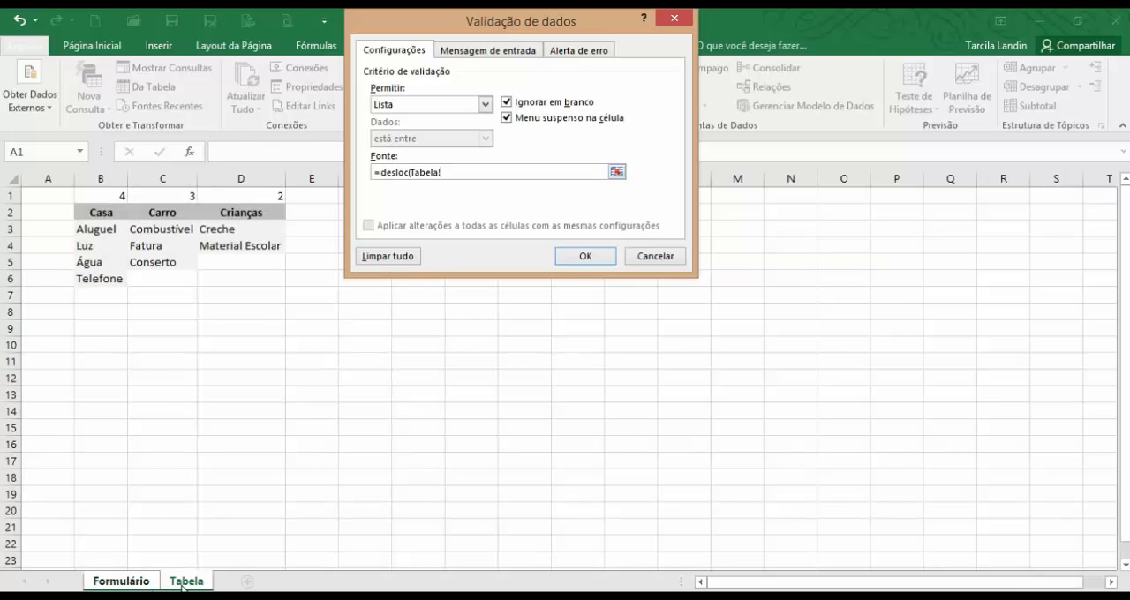
{"action": "left_click", "coordinate": [50, 199]}
{"action": "left_click", "coordinate": [466, 172]}
Add $C4 as the column offset and $D4 as the height from the Formulário sheet, fixing only the columns.
{"action": "left_click", "coordinate": [140, 585]}
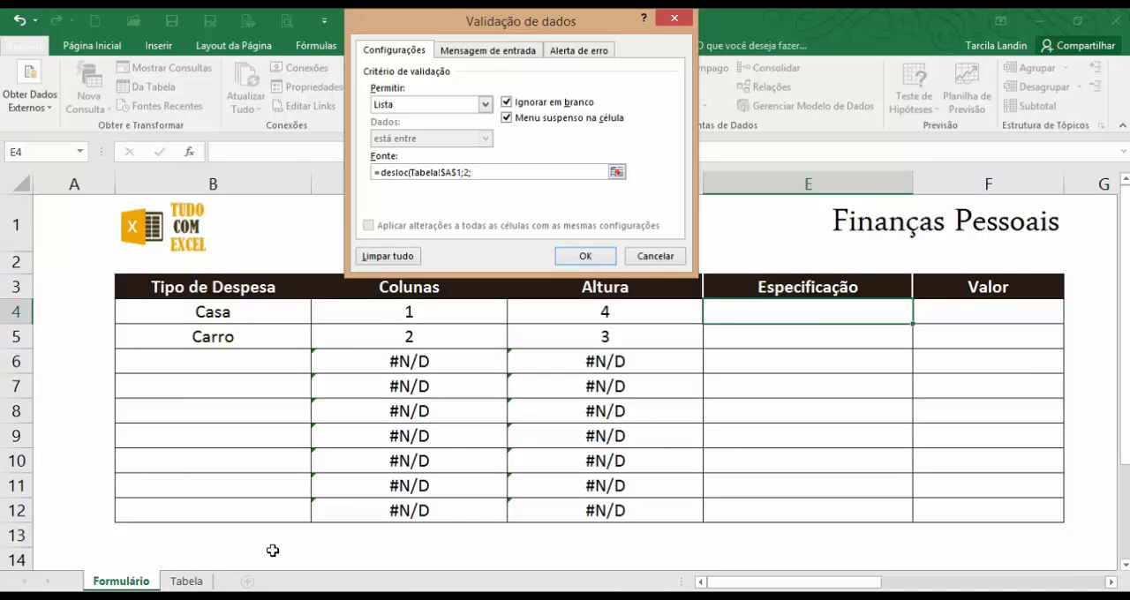
{"action": "left_click", "coordinate": [440, 315]}
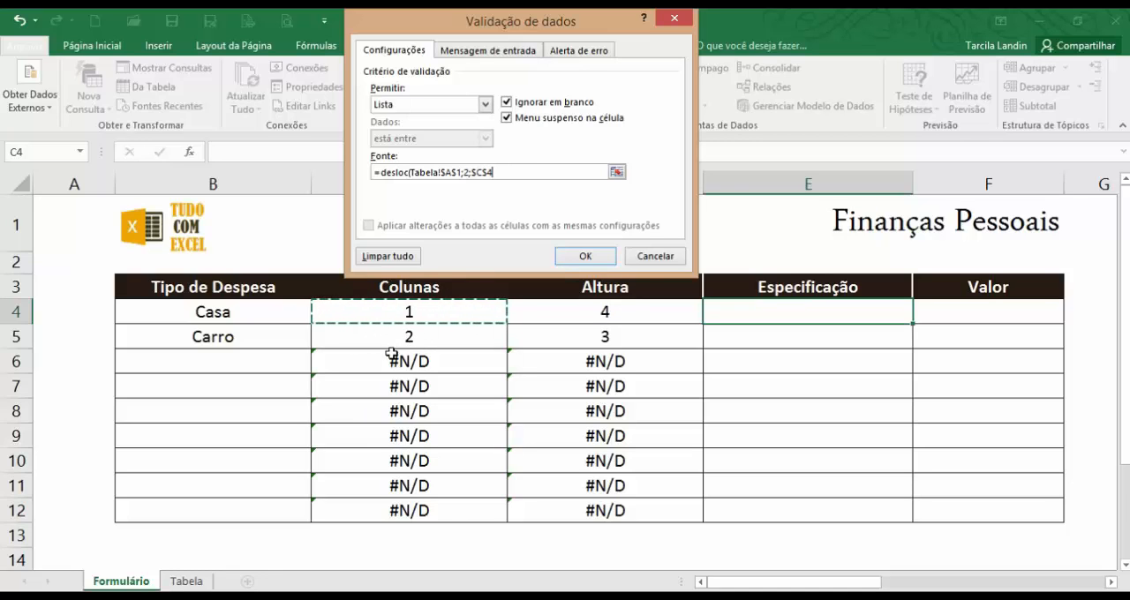
{"action": "left_click", "coordinate": [489, 172]}
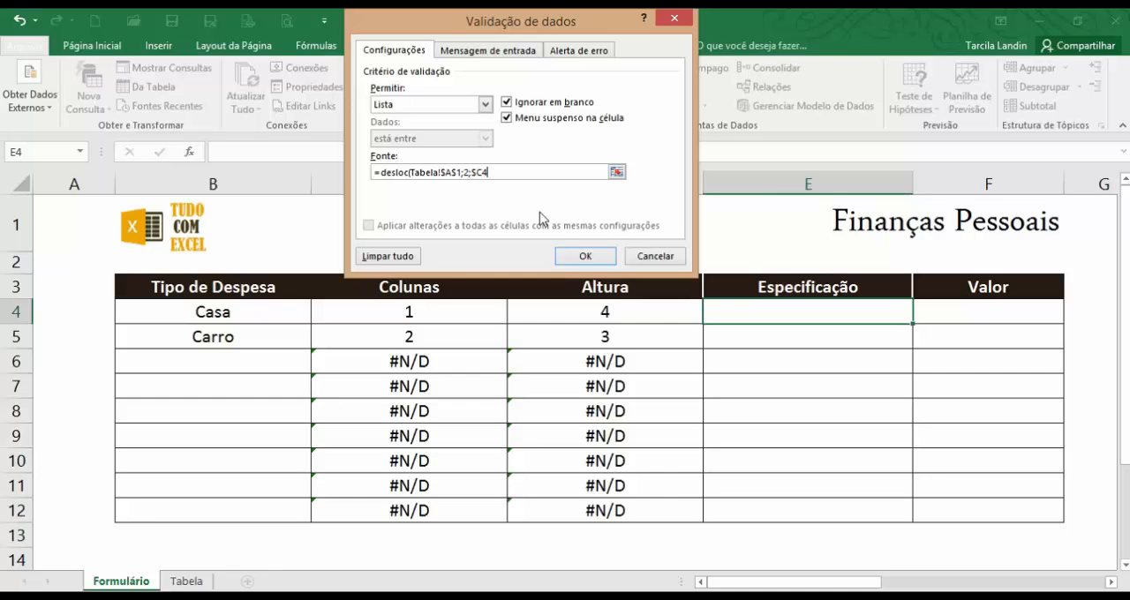
{"action": "type", "text": ";"}
{"action": "left_click", "coordinate": [621, 309]}
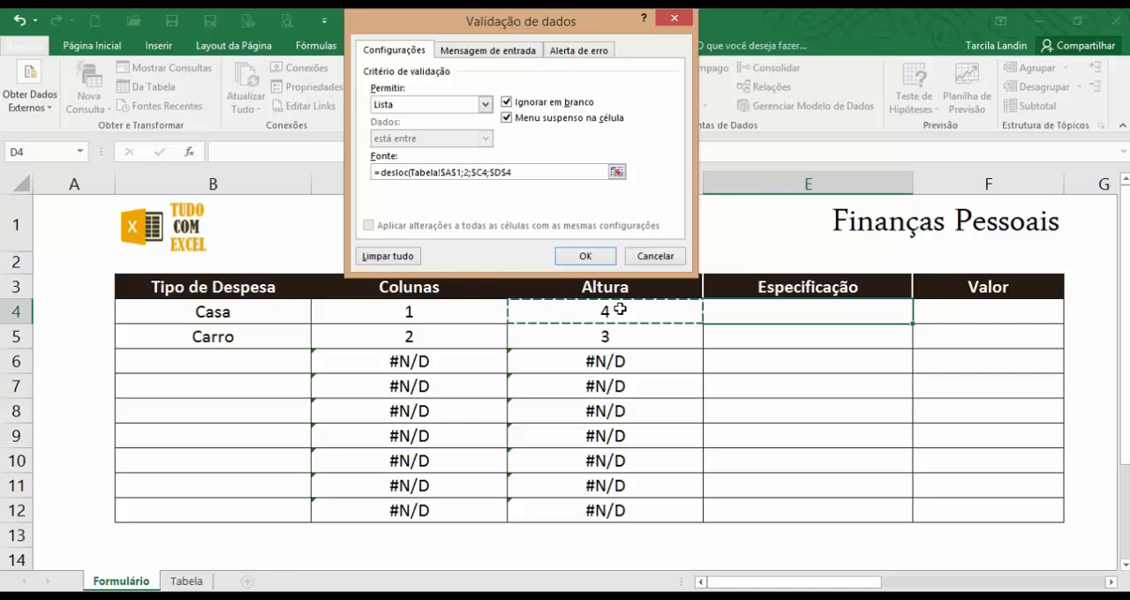
{"action": "left_click", "coordinate": [506, 172]}
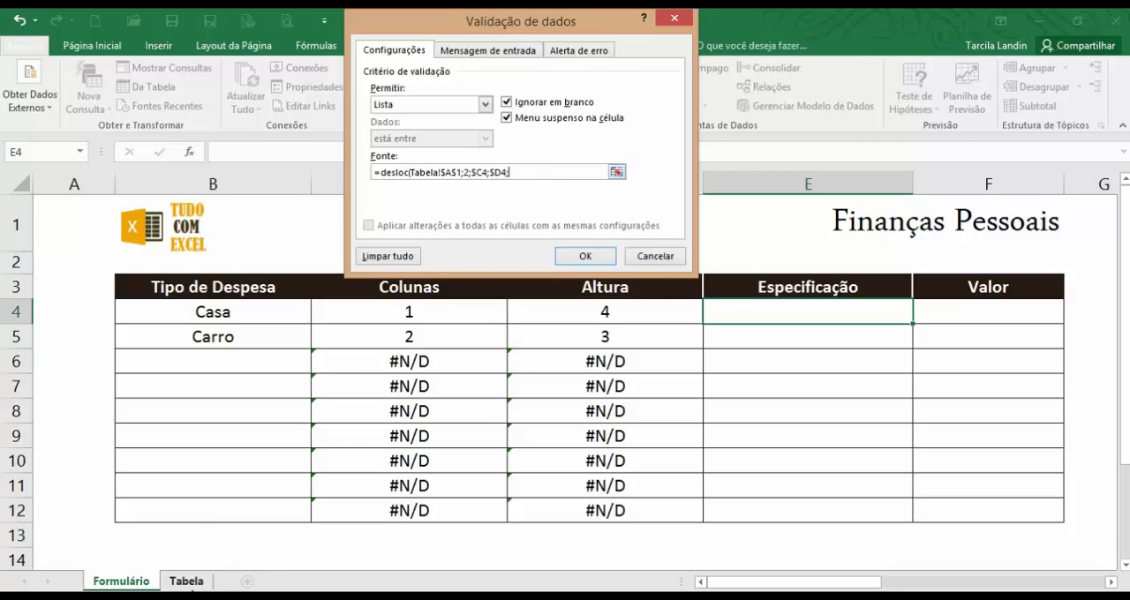
Complete the DESLOC source with a width of 1 and apply the validation to E4.
{"action": "left_click", "coordinate": [188, 581]}
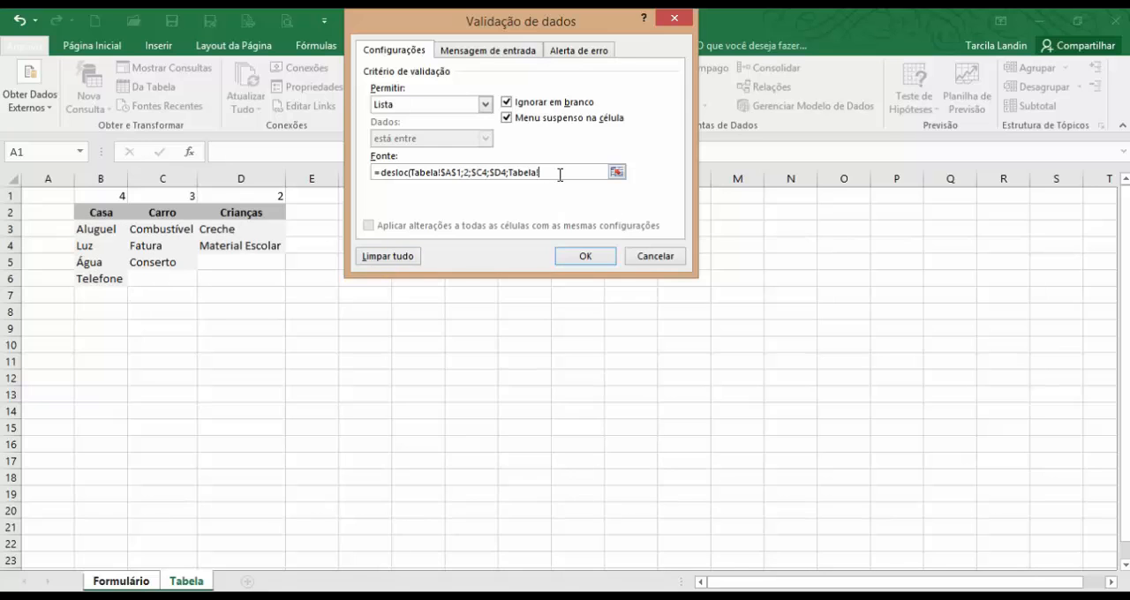
{"action": "left_click_drag", "start_coordinate": [555, 172], "coordinate": [506, 171]}
{"action": "type", "text": "1"}
{"action": "left_click", "coordinate": [585, 256]}
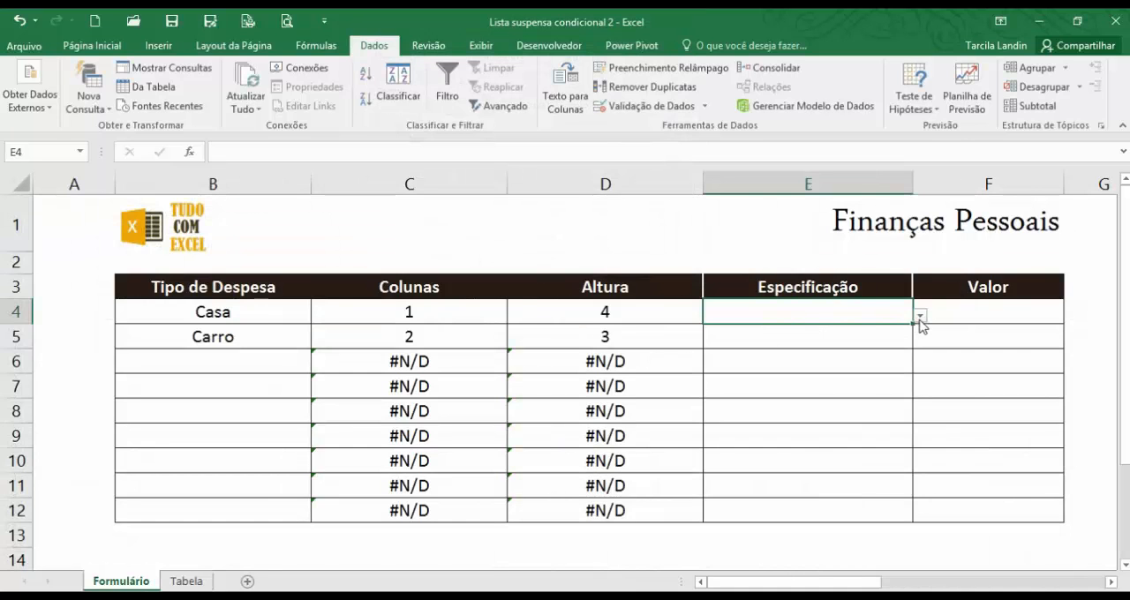
Test the conditional list for the Casa row by choosing Aluguel as the Especificação in E4.
{"action": "left_click", "coordinate": [220, 310]}
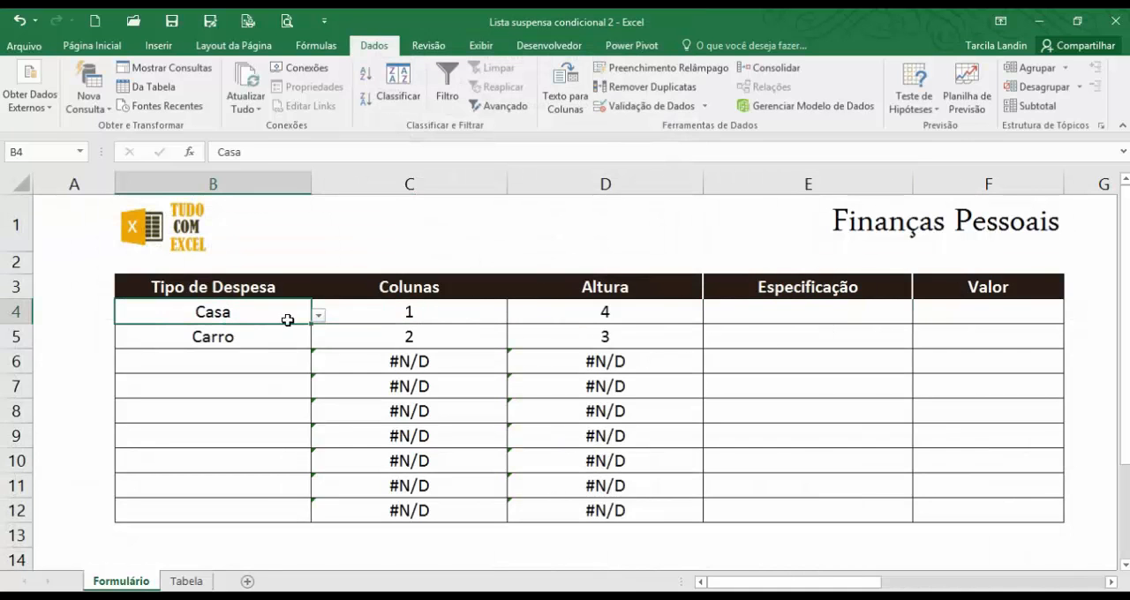
{"action": "left_click", "coordinate": [785, 315]}
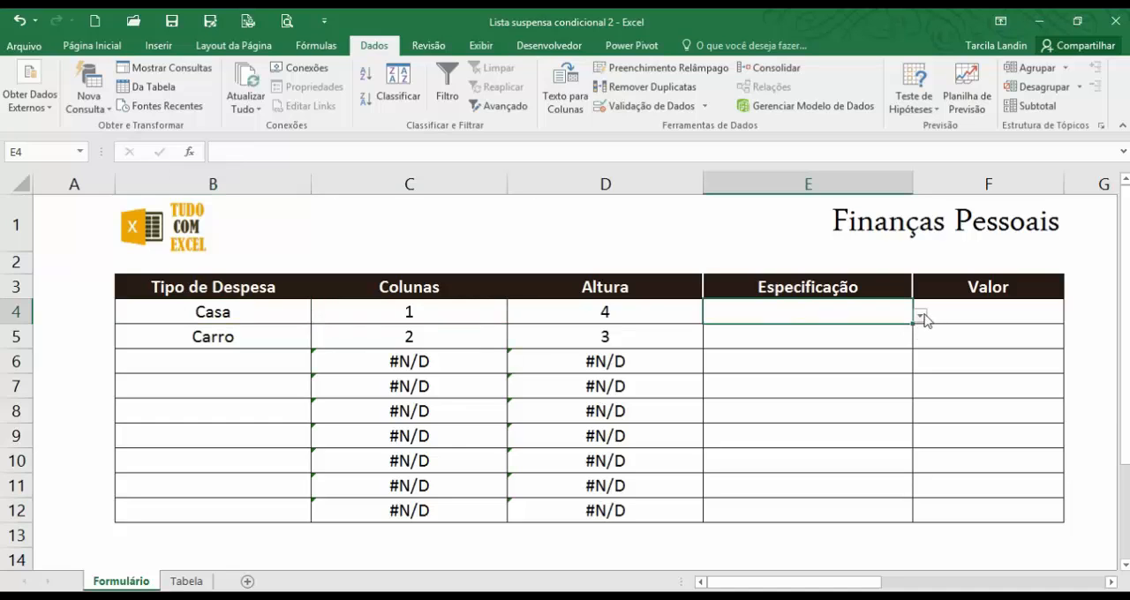
{"action": "left_click", "coordinate": [922, 317]}
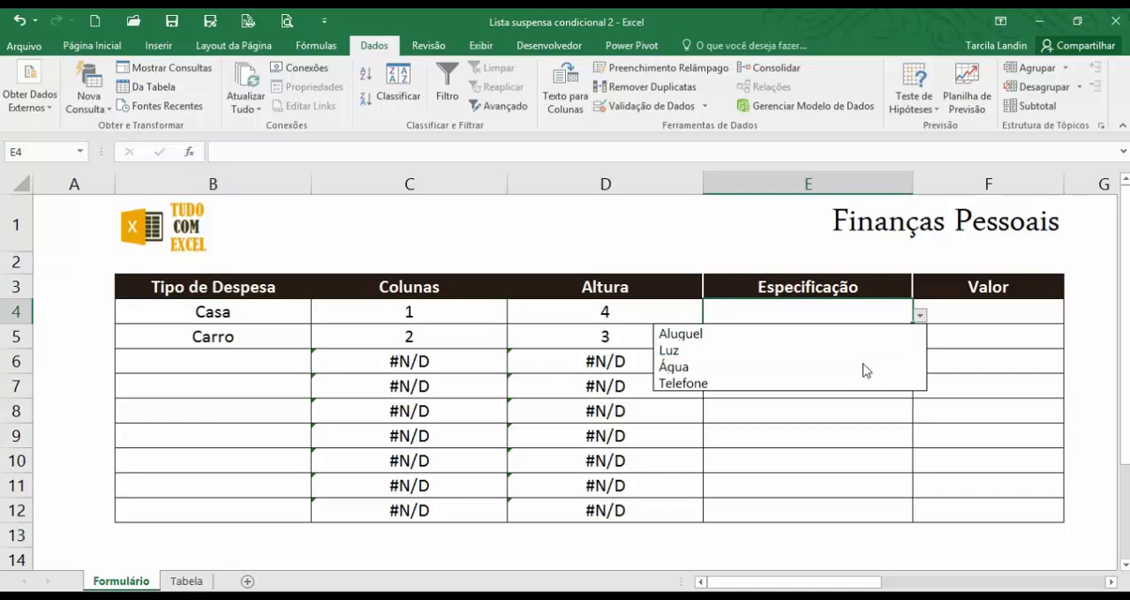
{"action": "left_click", "coordinate": [888, 333]}
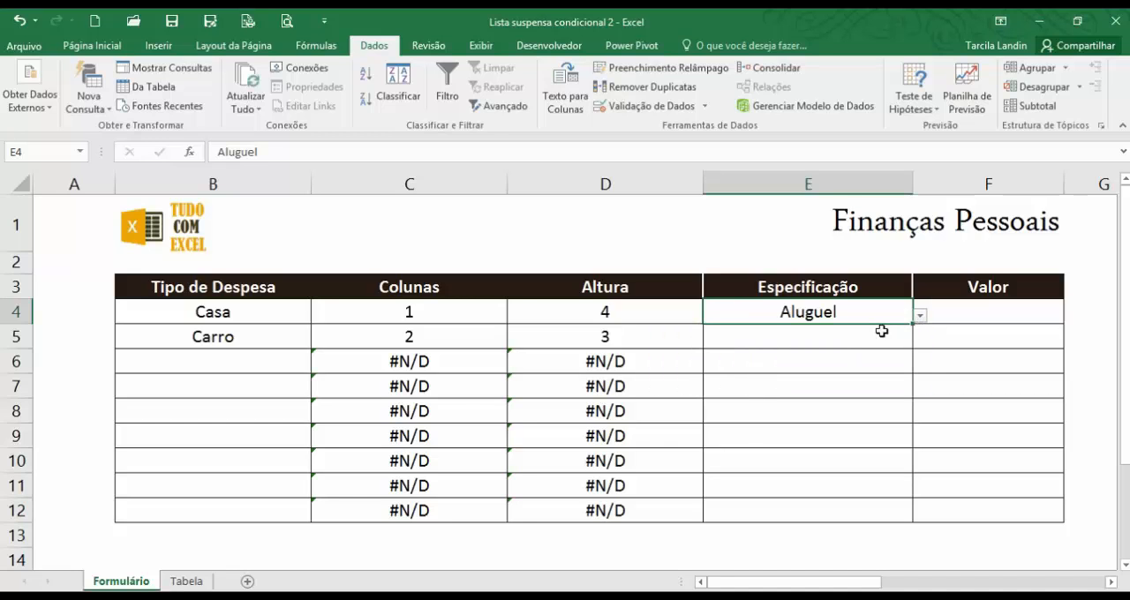
Change the Tipo de Despesa in B4 to Crianças and choose Material Escolar as its Especificação in E4.
{"action": "left_click", "coordinate": [297, 313]}
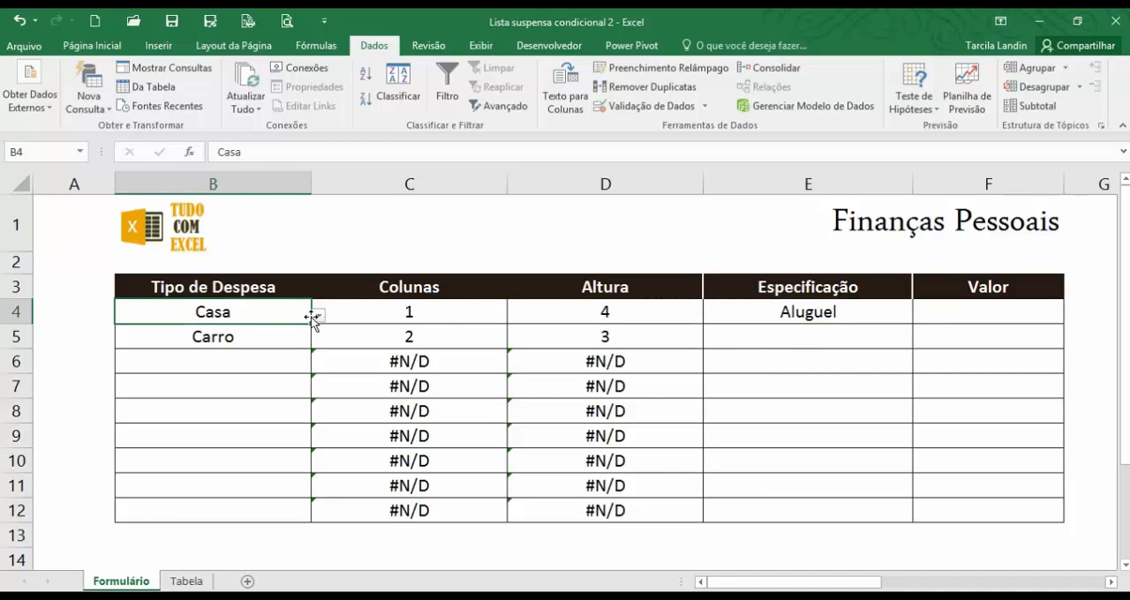
{"action": "left_click", "coordinate": [318, 316]}
{"action": "left_click", "coordinate": [265, 367]}
{"action": "left_click", "coordinate": [808, 313]}
{"action": "left_click", "coordinate": [920, 315]}
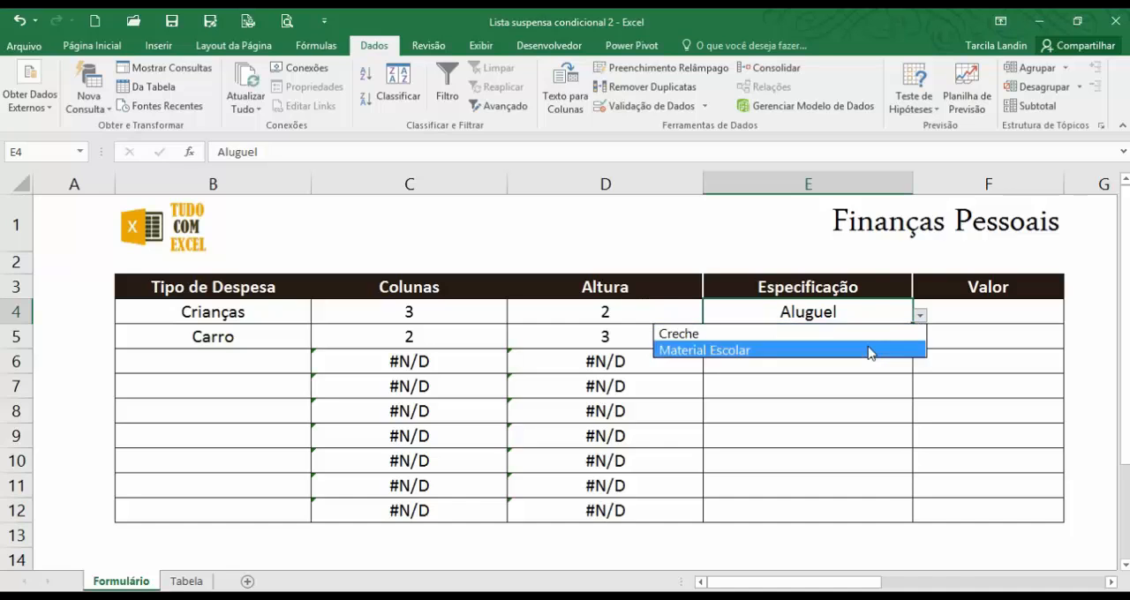
{"action": "left_click", "coordinate": [869, 350]}
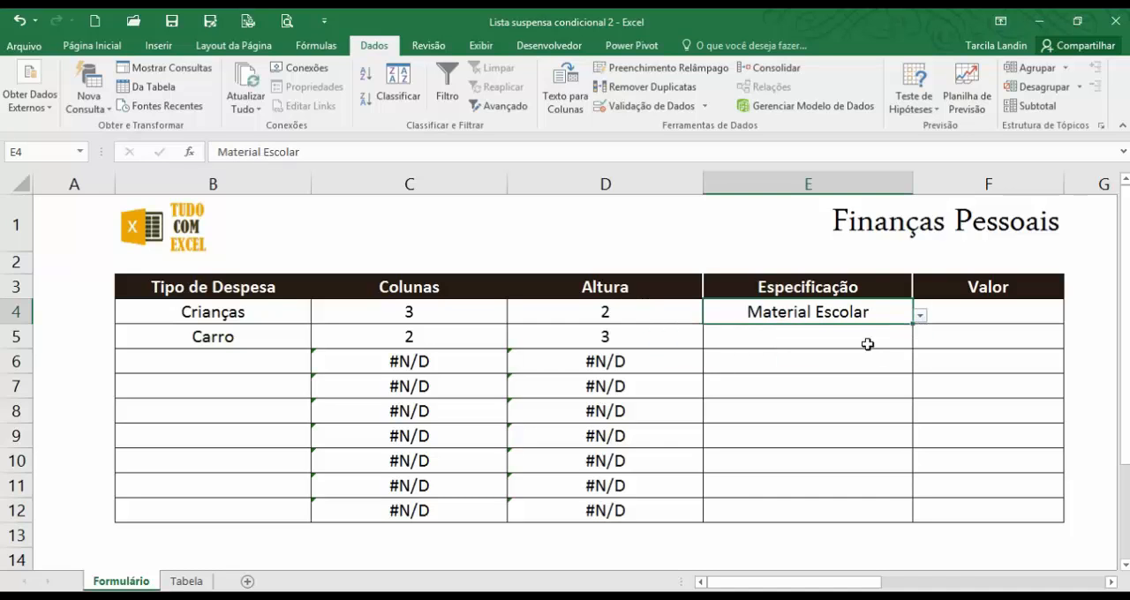
Copy the Especificação cell E4 with its conditional list down to E12.
{"action": "left_click", "coordinate": [867, 340]}
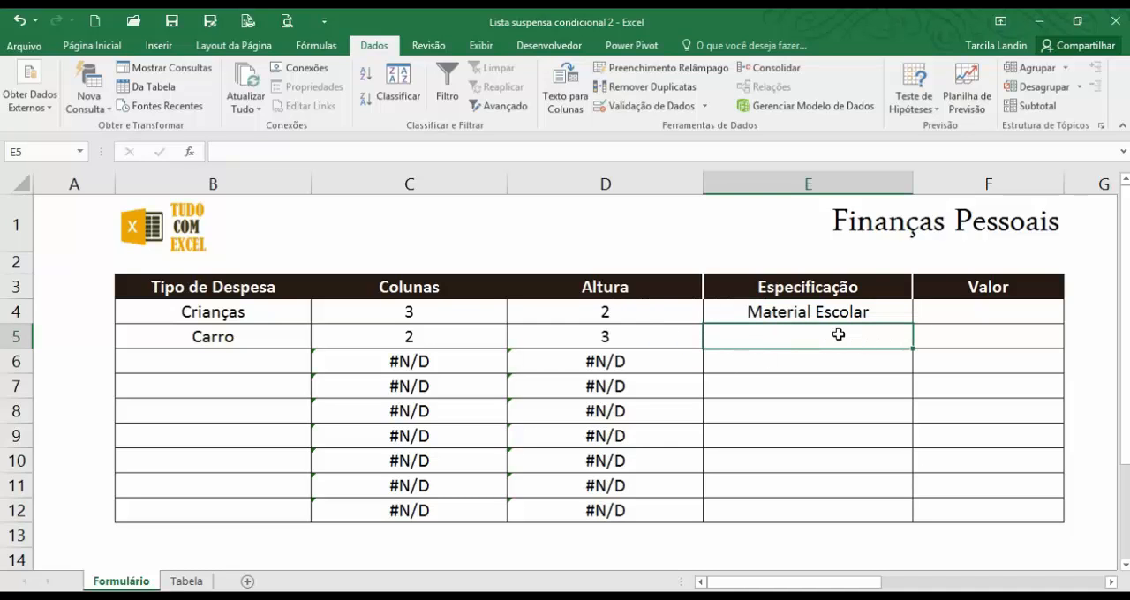
{"action": "left_click", "coordinate": [890, 321]}
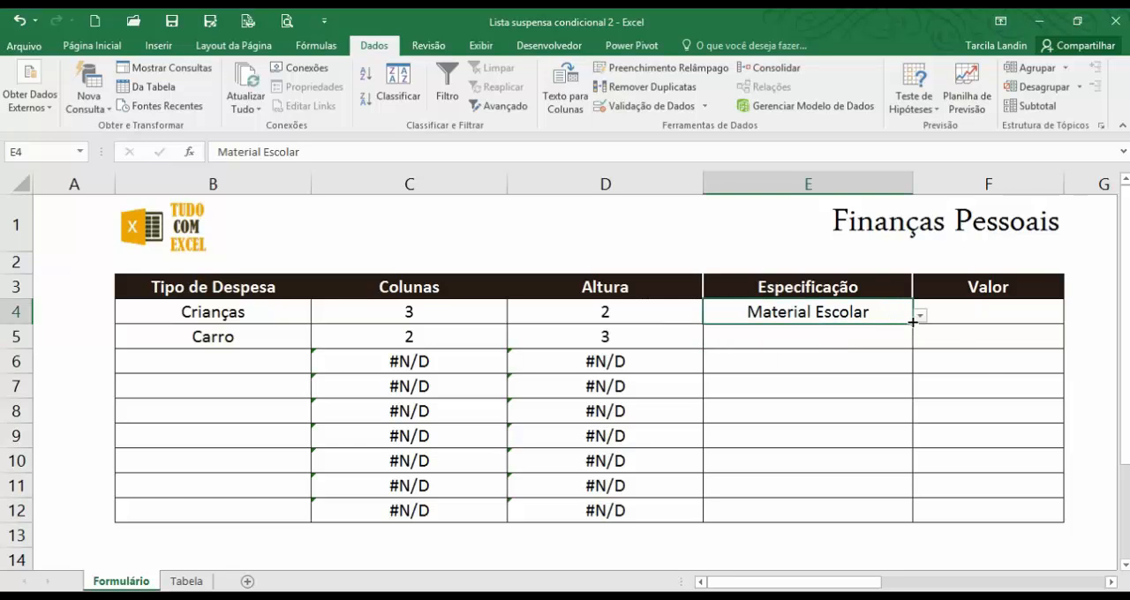
{"action": "left_click_drag", "start_coordinate": [913, 323], "coordinate": [897, 521]}
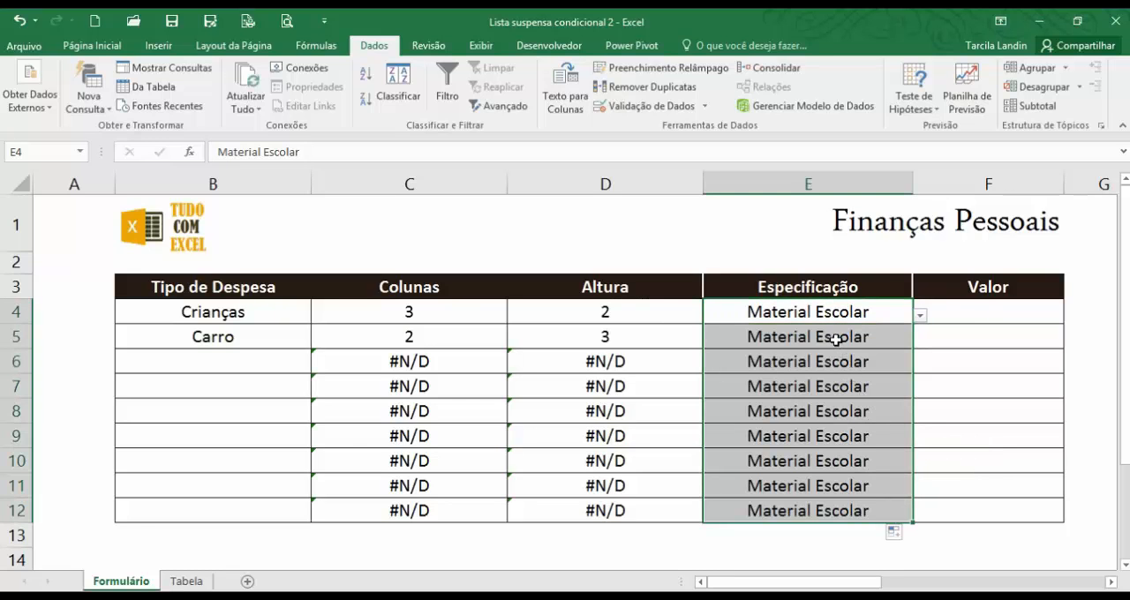
{"action": "left_click_drag", "start_coordinate": [835, 340], "coordinate": [833, 510]}
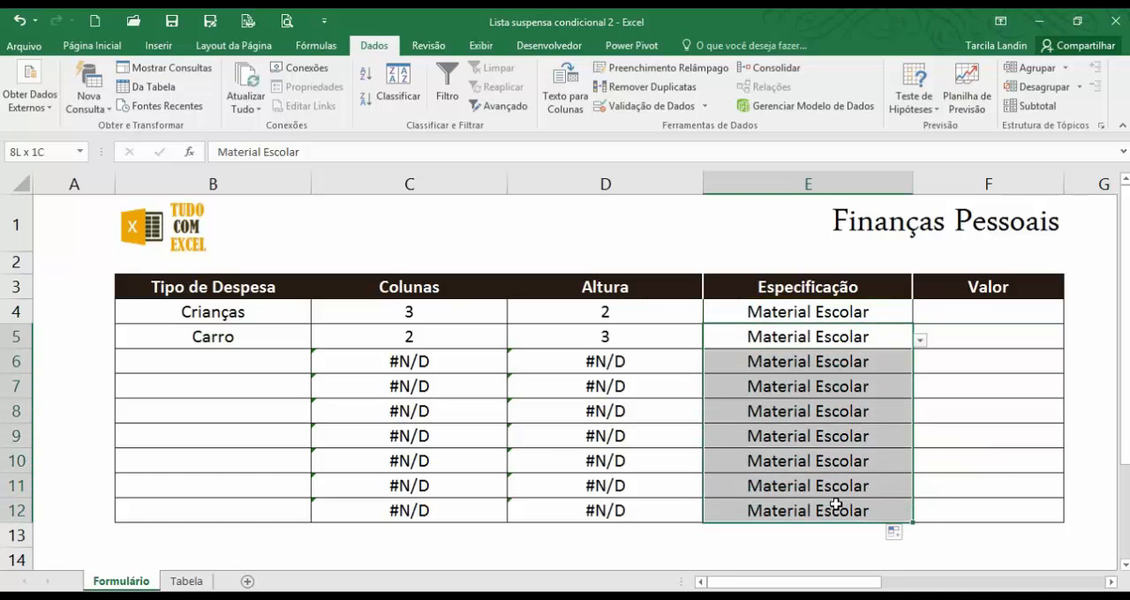
Choose Conserto from the conditional list in E5 for the Carro row.
{"action": "left_click", "coordinate": [899, 337]}
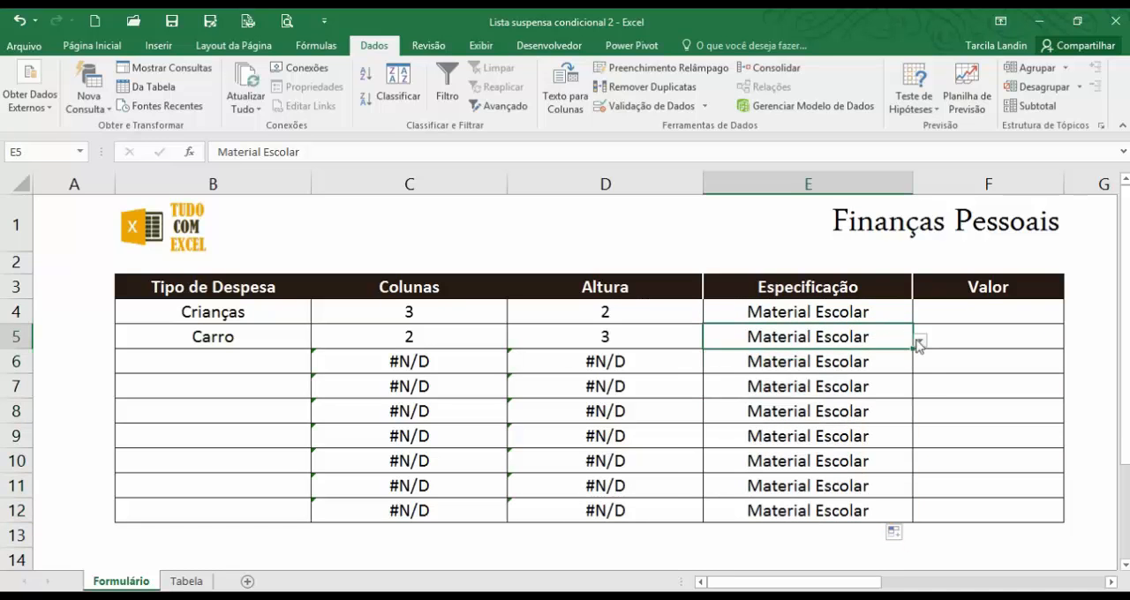
{"action": "left_click", "coordinate": [920, 341]}
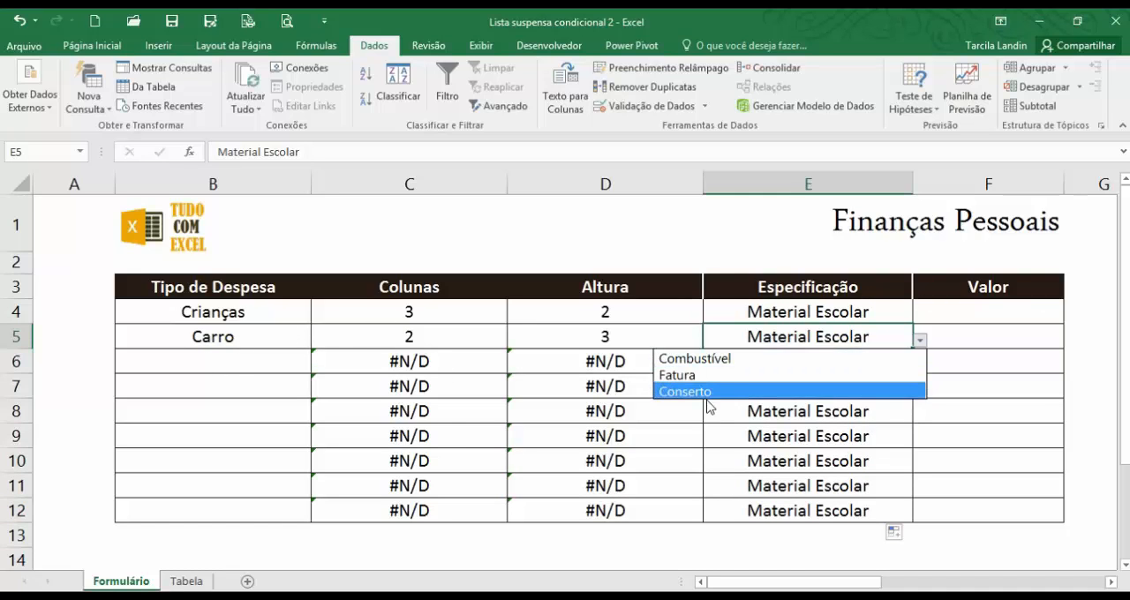
{"action": "key", "text": "Escape"}
Clear the copied Especificação entries from E6 to E12, keeping their drop-down lists.
{"action": "left_click_drag", "start_coordinate": [861, 362], "coordinate": [870, 510]}
{"action": "key", "text": "Delete"}
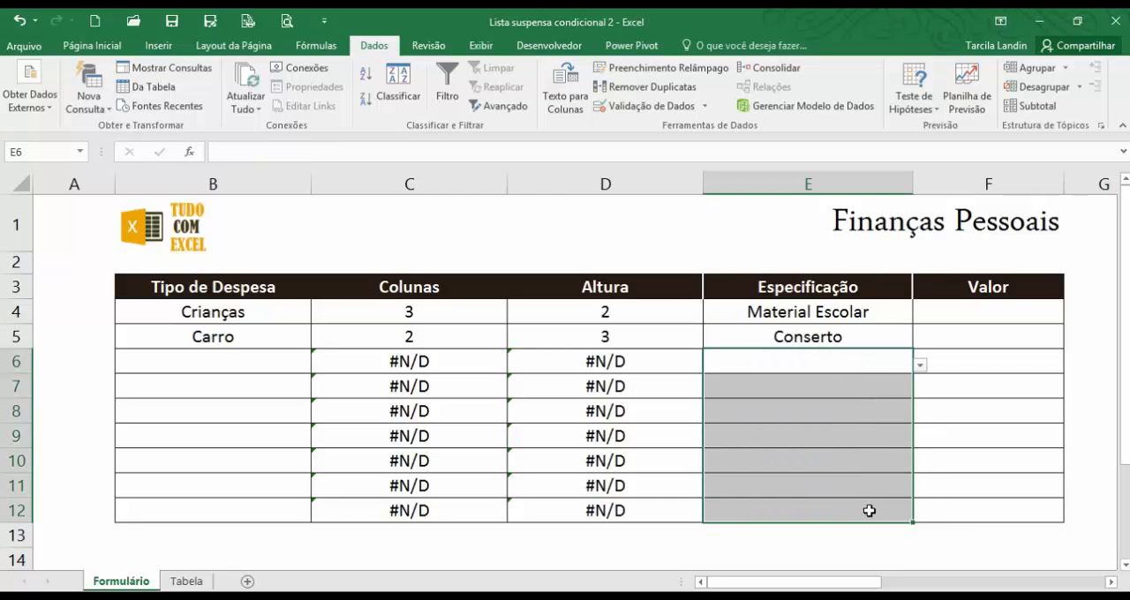
{"action": "left_click", "coordinate": [880, 444]}
{"action": "left_click", "coordinate": [873, 365]}
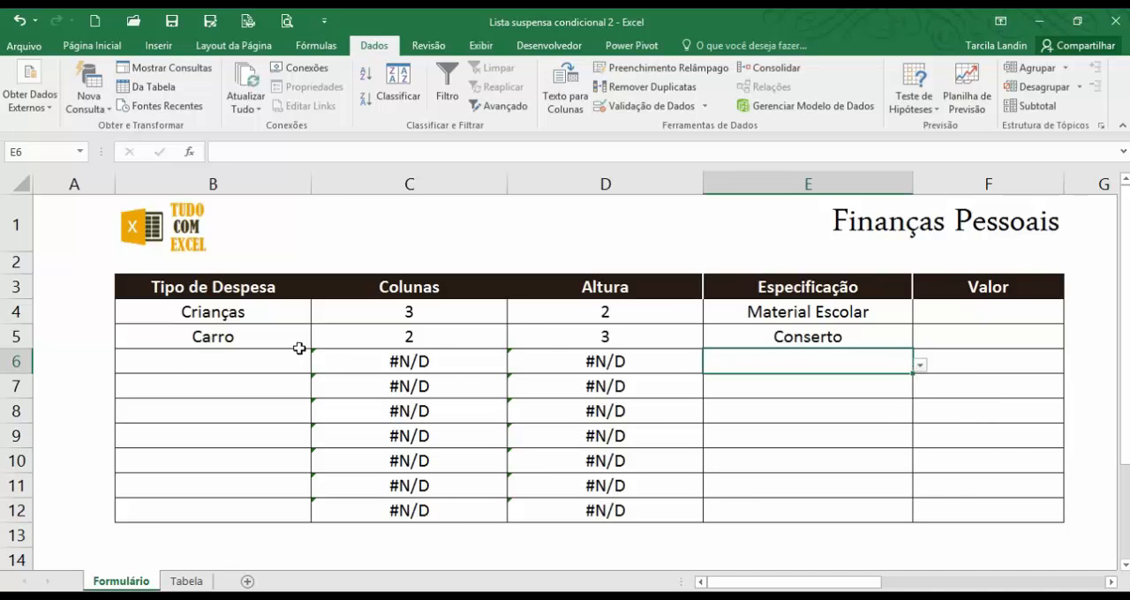
Set the Tipo de Despesa in B6 to Casa and choose Aluguel as its Especificação in E6.
{"action": "left_click", "coordinate": [240, 360]}
{"action": "left_click", "coordinate": [318, 365]}
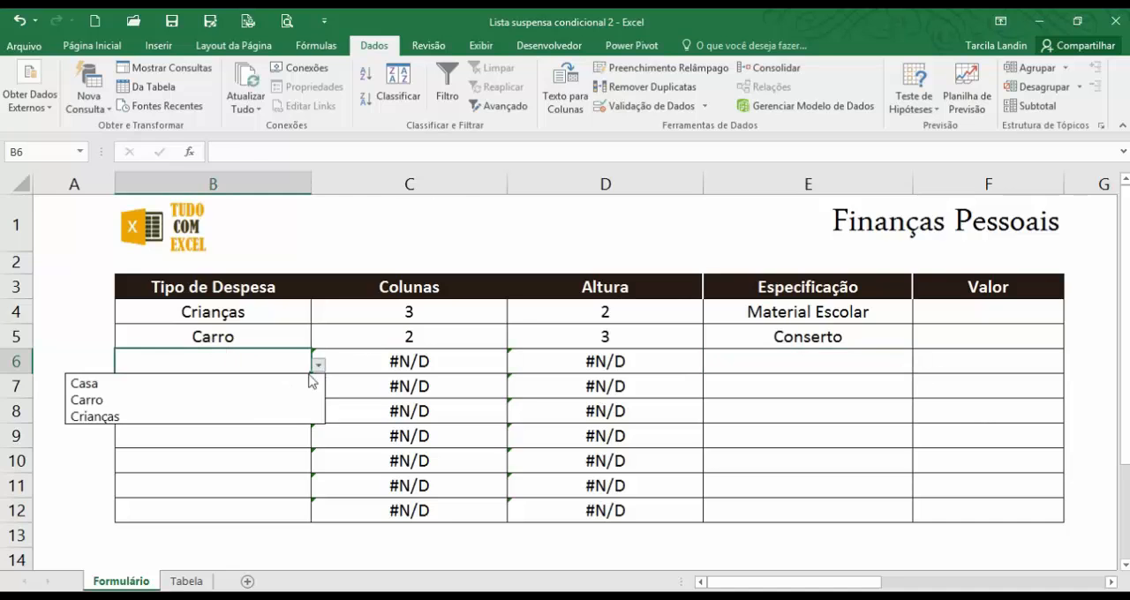
{"action": "left_click", "coordinate": [292, 382]}
{"action": "left_click", "coordinate": [803, 369]}
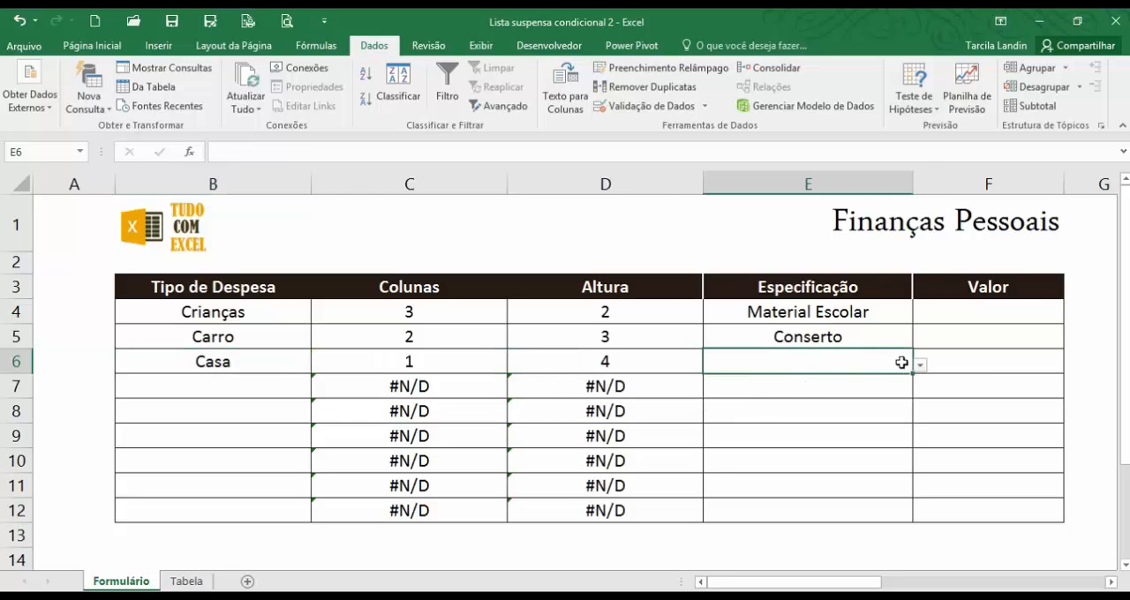
{"action": "left_click", "coordinate": [920, 365]}
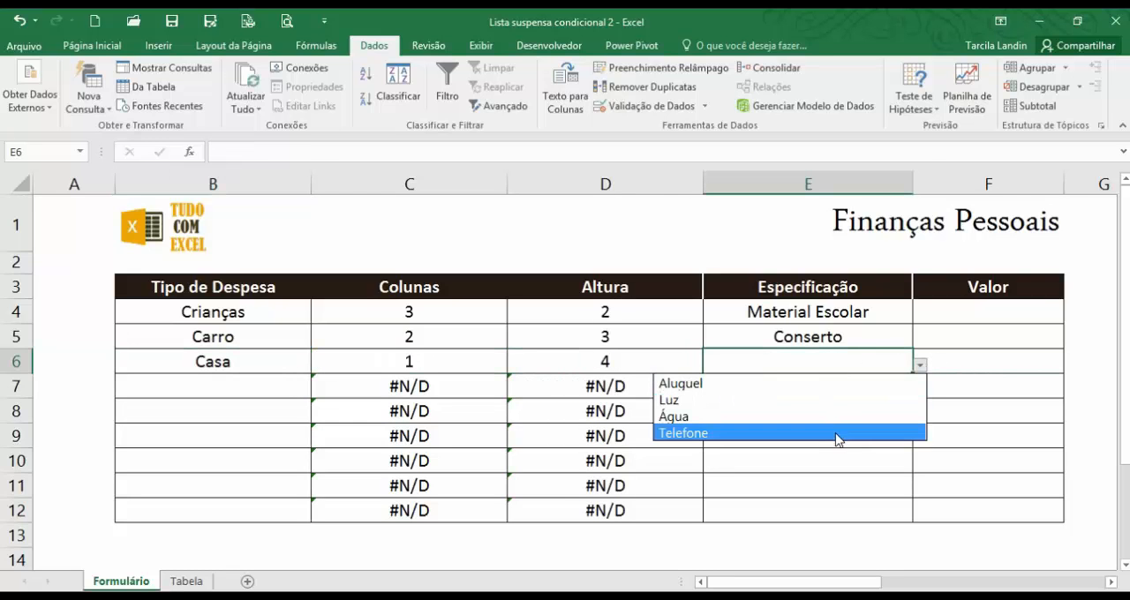
{"action": "left_click", "coordinate": [830, 384]}
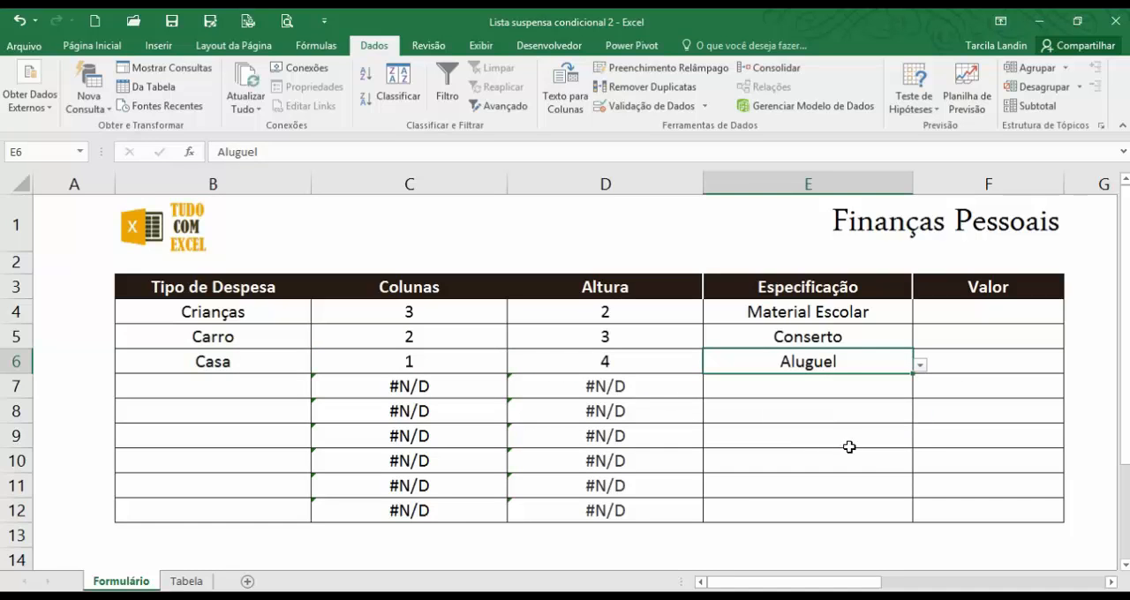
{"action": "left_click", "coordinate": [849, 441]}
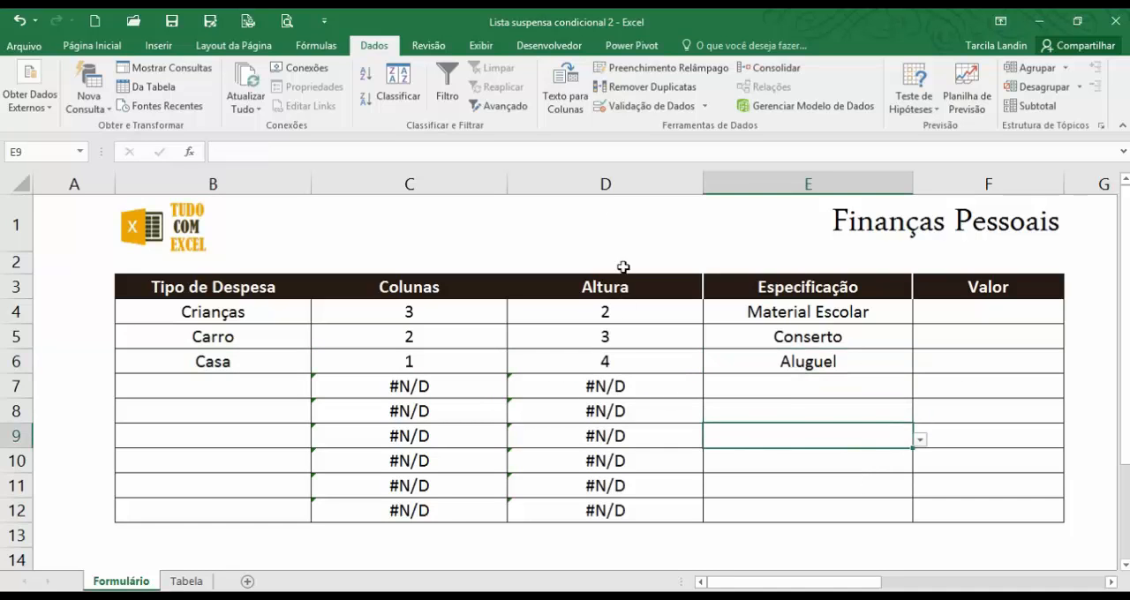
{"action": "left_click", "coordinate": [840, 408]}
{"action": "left_click", "coordinate": [824, 462]}
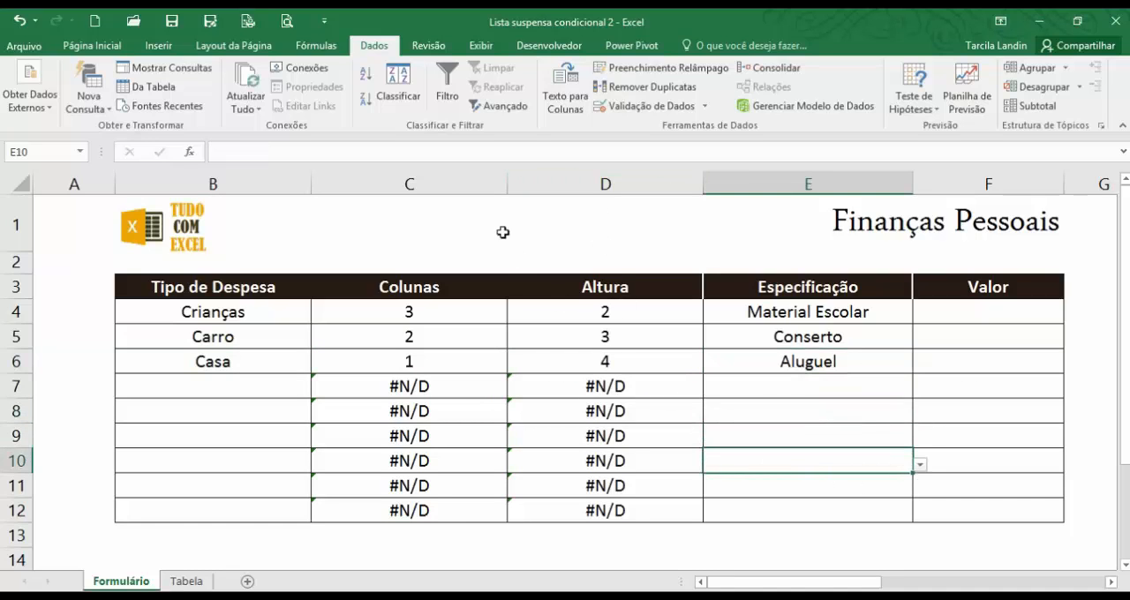
Hide the helper columns C and D, Colunas and Altura, in the Formulário sheet.
{"action": "left_click_drag", "start_coordinate": [433, 188], "coordinate": [559, 187]}
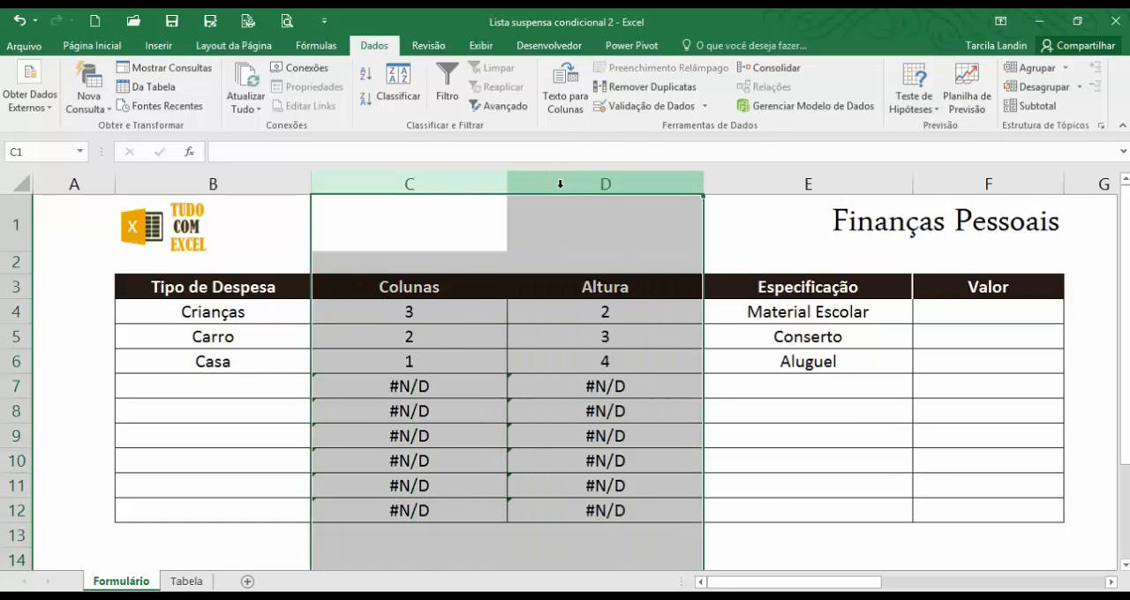
{"action": "right_click", "coordinate": [560, 187]}
{"action": "left_click", "coordinate": [605, 397]}
{"action": "left_click", "coordinate": [457, 378]}
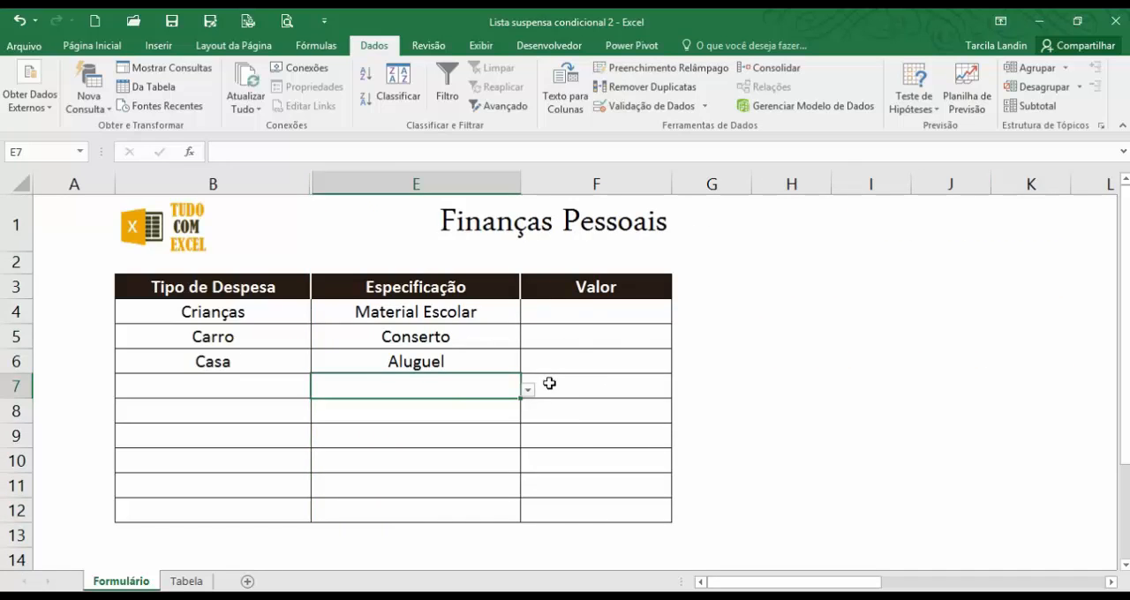
Enter 300 as the Valor in F4 for the Crianças expense Material Escolar.
{"action": "left_click", "coordinate": [573, 310]}
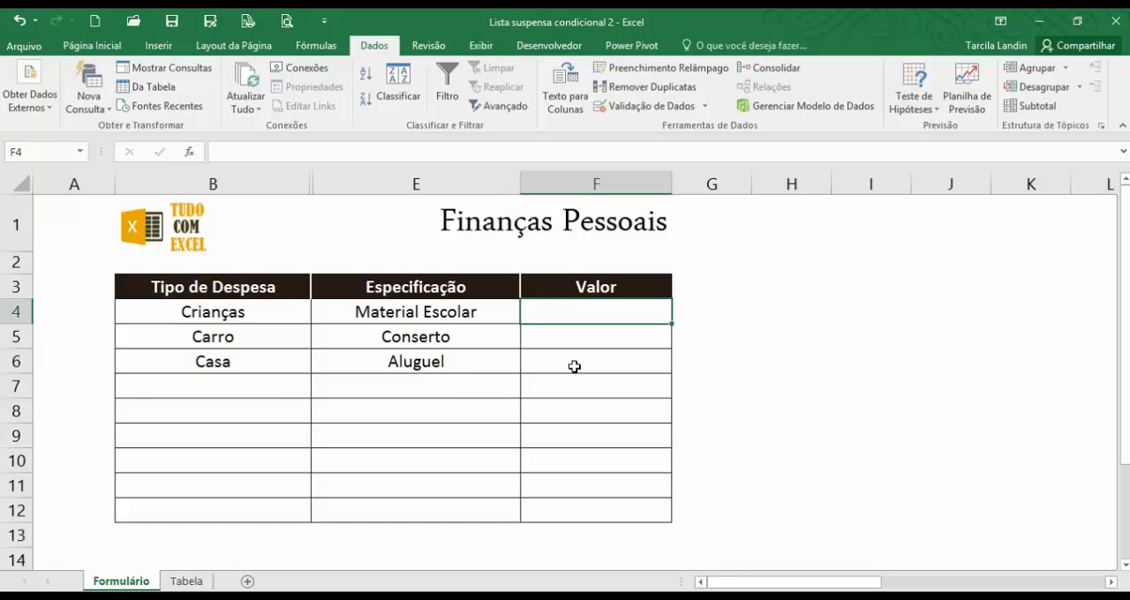
{"action": "type", "text": "300"}
{"action": "key", "text": "ctrl+Return"}
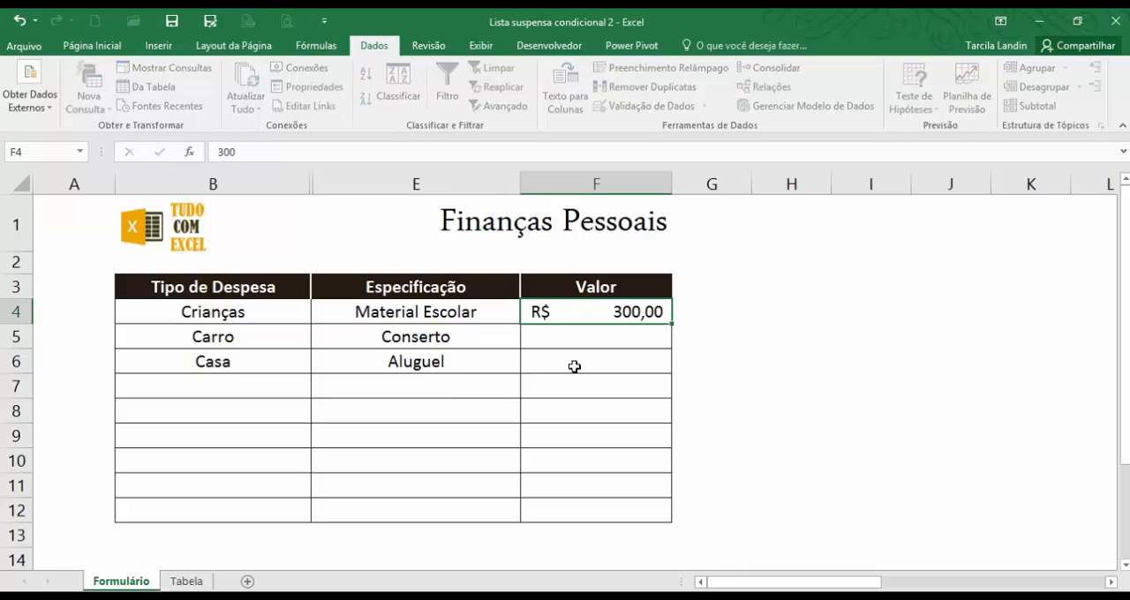
{"action": "key", "text": "Down"}
{"action": "left_click", "coordinate": [587, 311]}
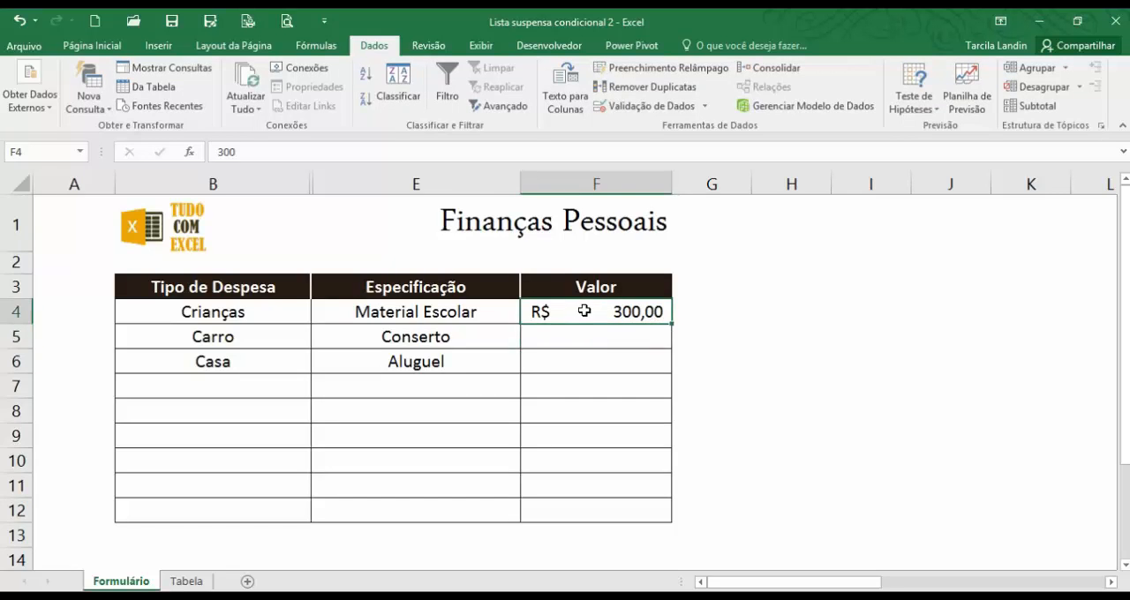
{"action": "left_click", "coordinate": [91, 46]}
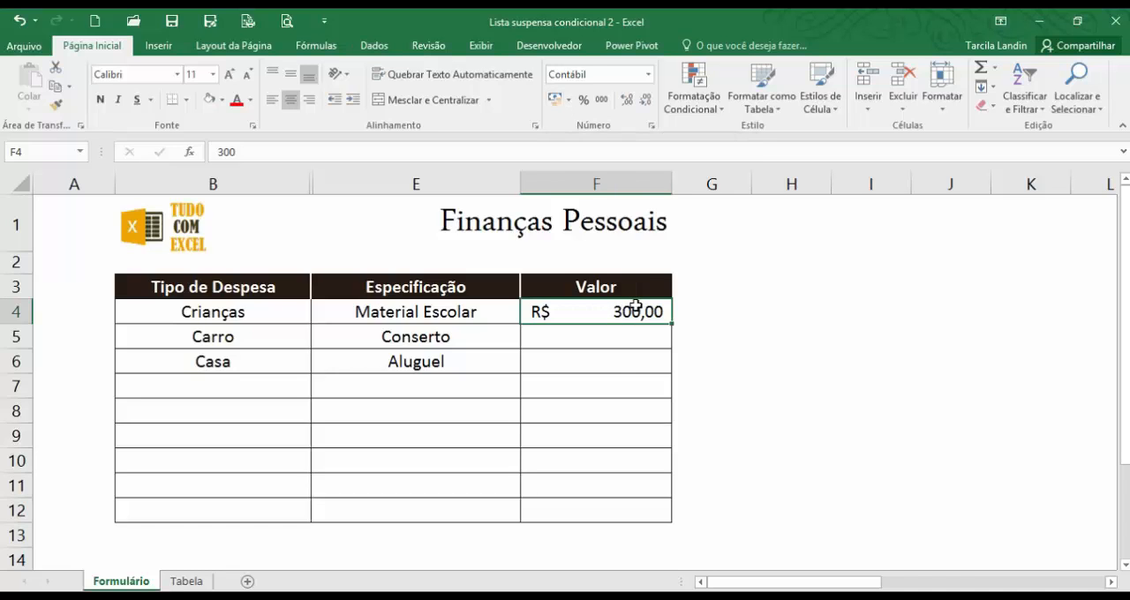
{"action": "left_click", "coordinate": [606, 387]}
{"action": "left_click", "coordinate": [597, 433]}
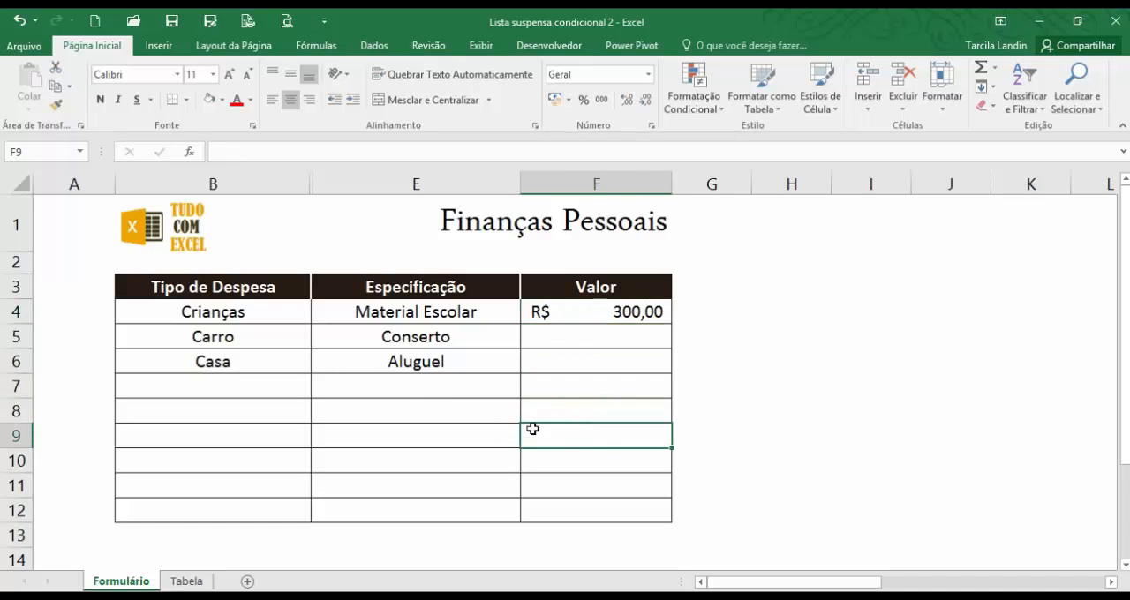
{"action": "left_click", "coordinate": [379, 369]}
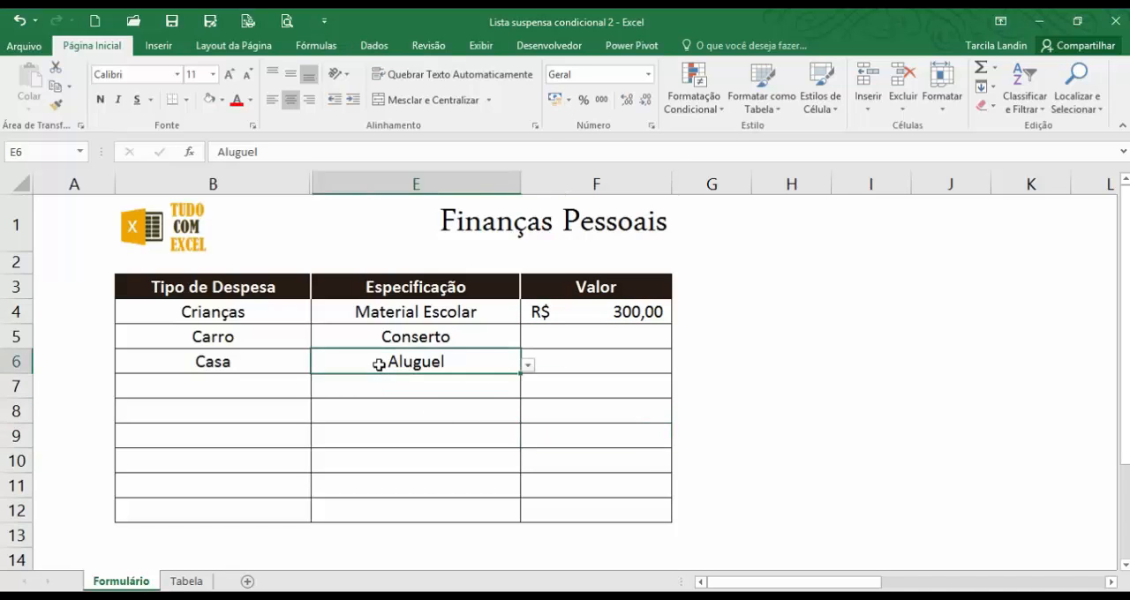
{"action": "left_click", "coordinate": [482, 436]}
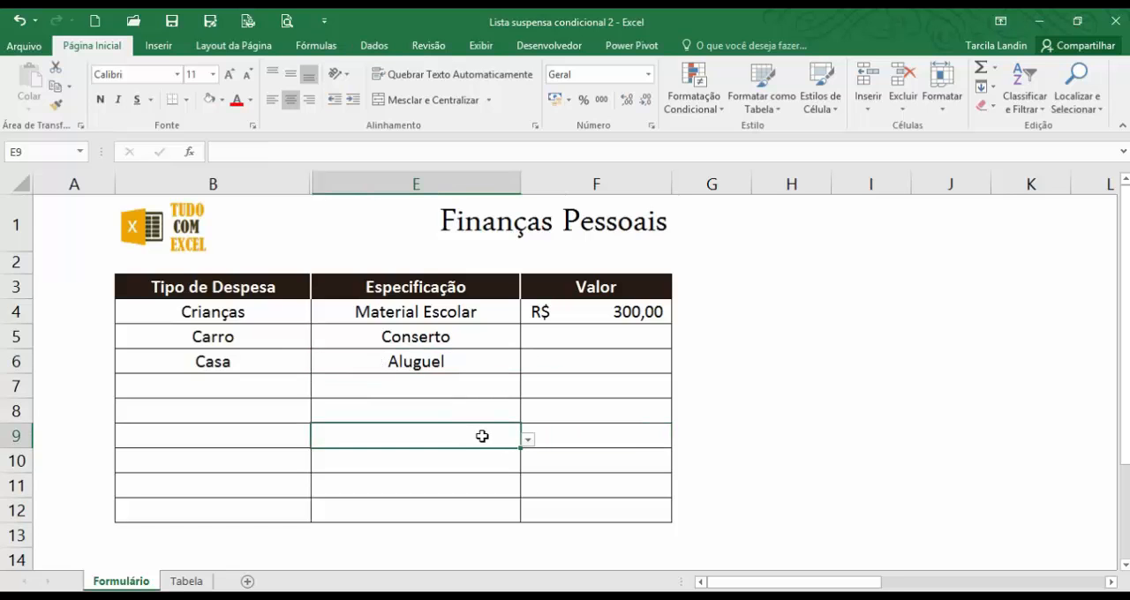